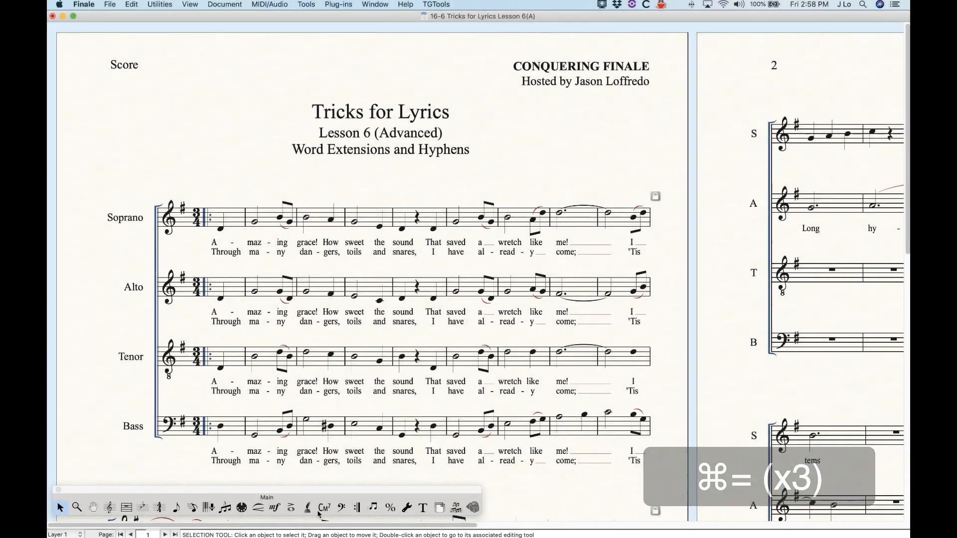
Activate the Lyrics tool, switch on Edit Word Extensions, and check where that option sits among the lyric commands.
click(308, 507)
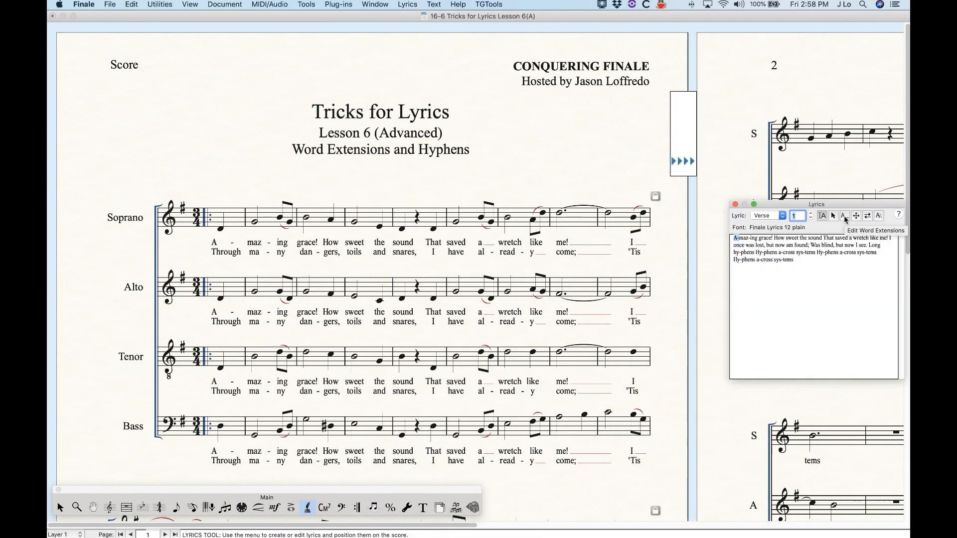
click(845, 216)
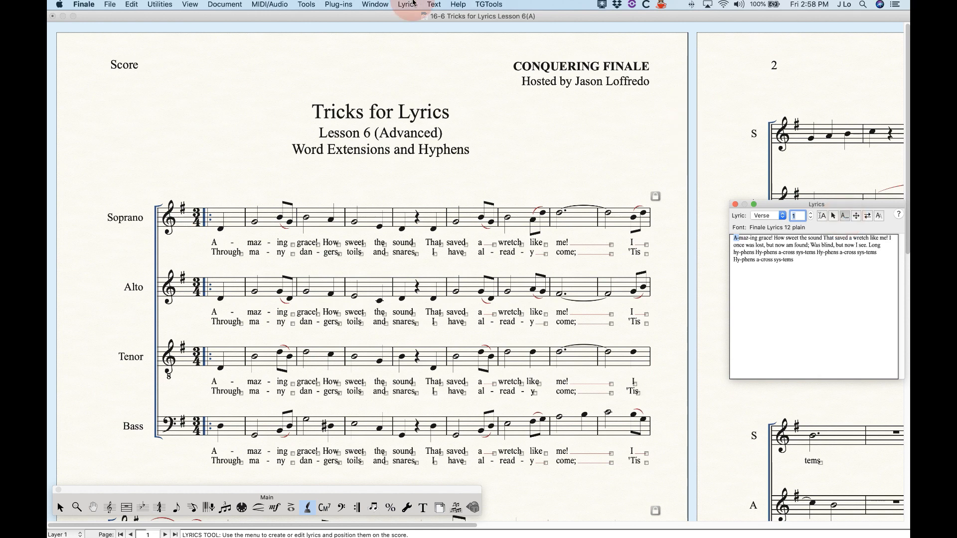
click(413, 3)
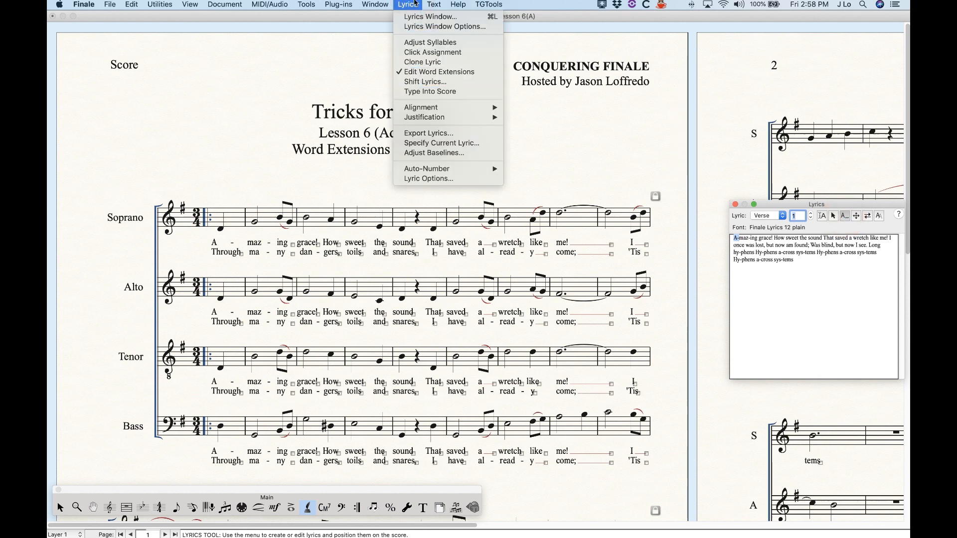
click(409, 3)
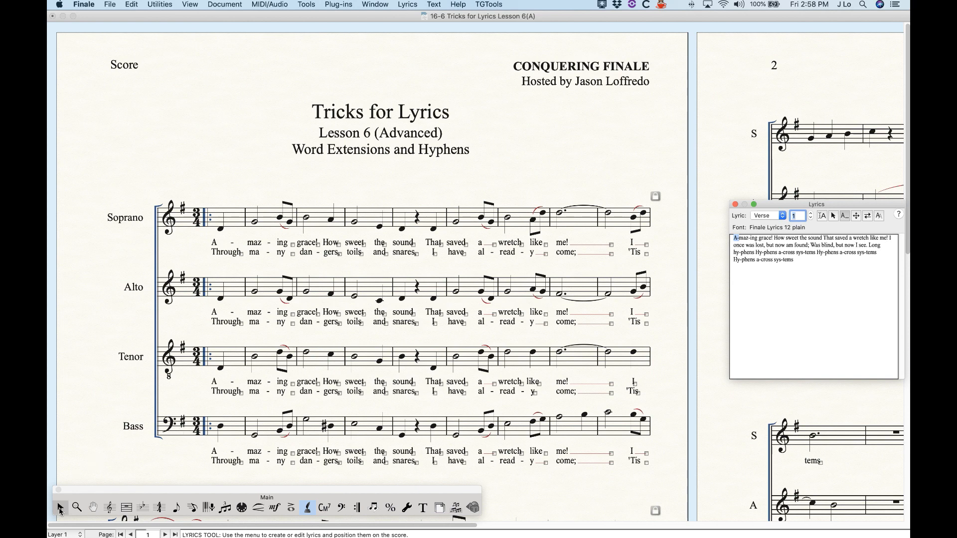
Return to the Selection tool and enter Edit Word Extensions directly from the soprano's extension line after "me!" in verse 1.
click(60, 508)
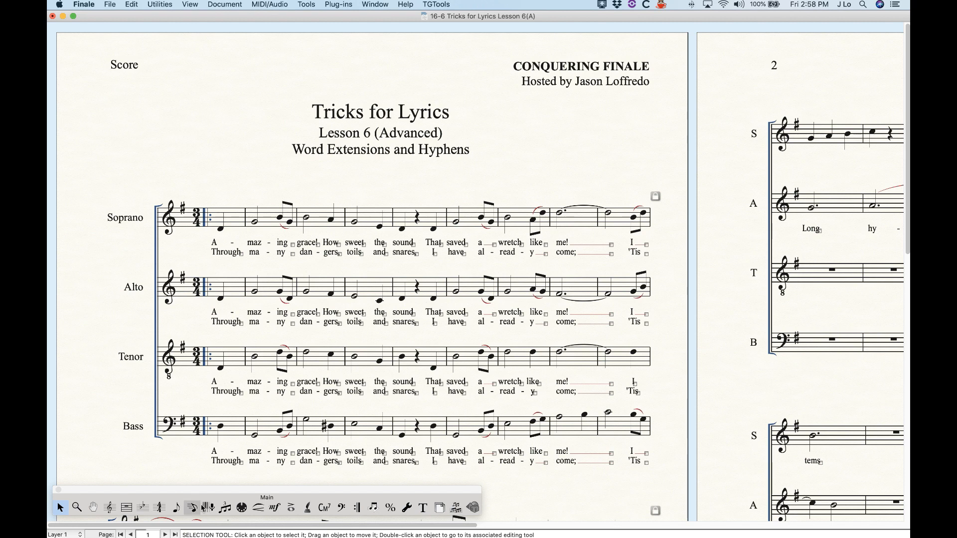
click(308, 508)
click(816, 211)
click(60, 508)
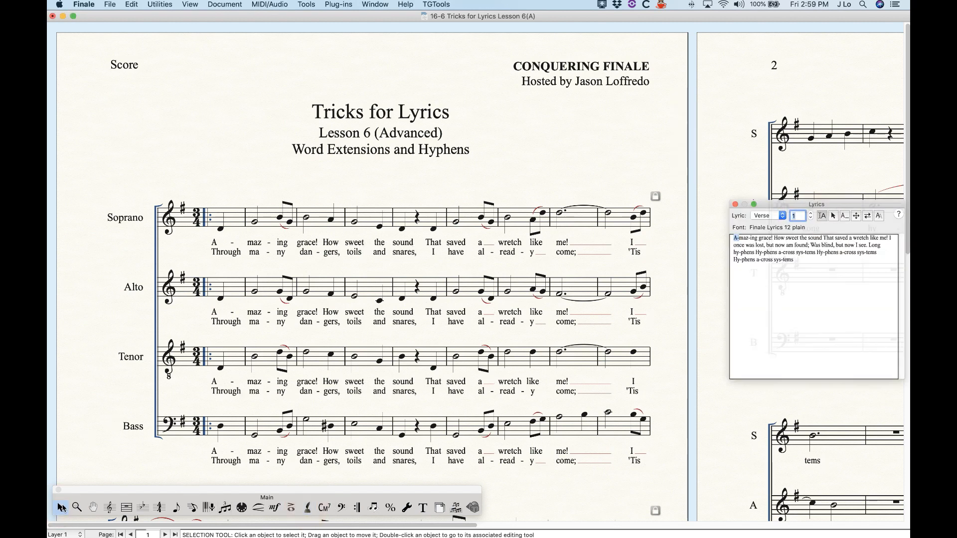
double_click(595, 248)
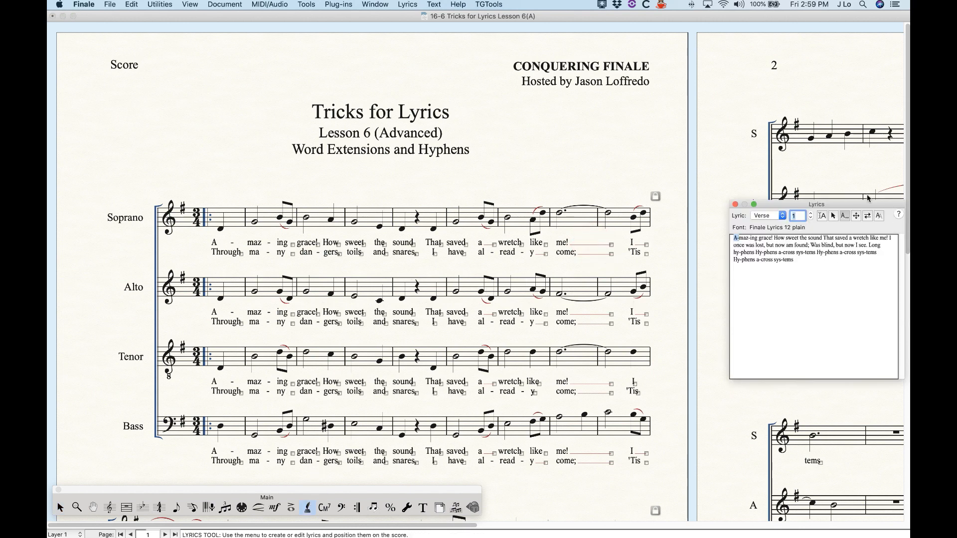
click(848, 217)
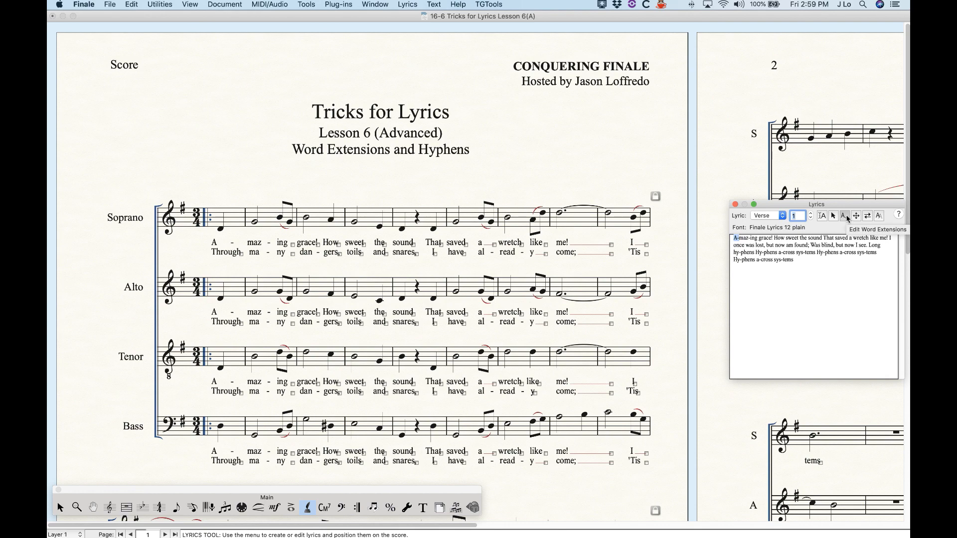
Adjust the length and height of the soprano's verse 1 word extension after "me!" by its end handle.
key(super+equal)
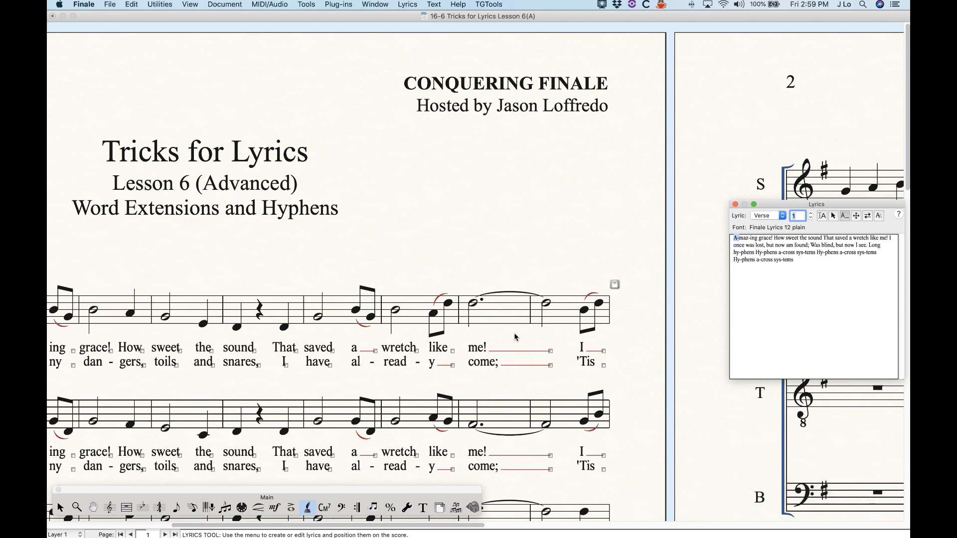
scroll(496, 363, down, 1)
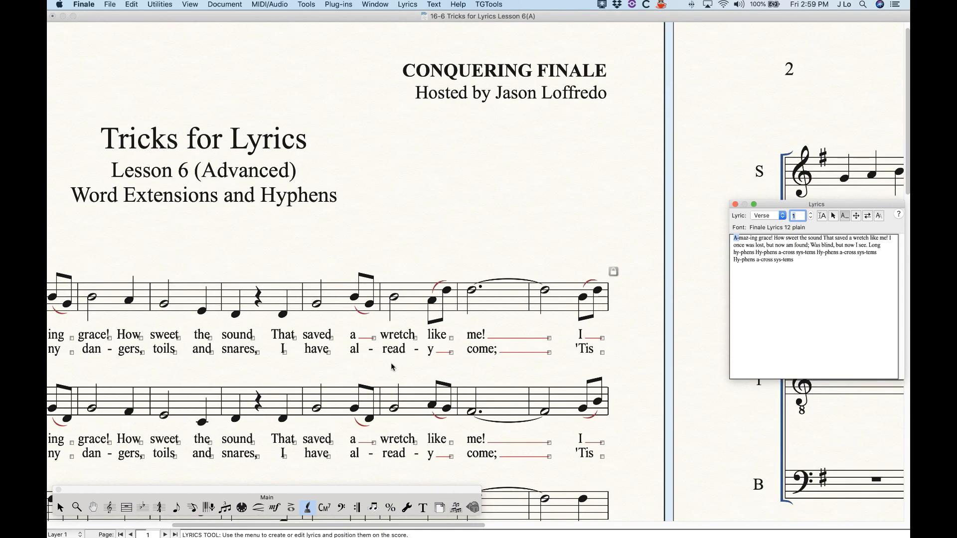
click(550, 343)
click(538, 340)
drag(528, 340, 565, 376)
drag(527, 323, 548, 340)
click(539, 328)
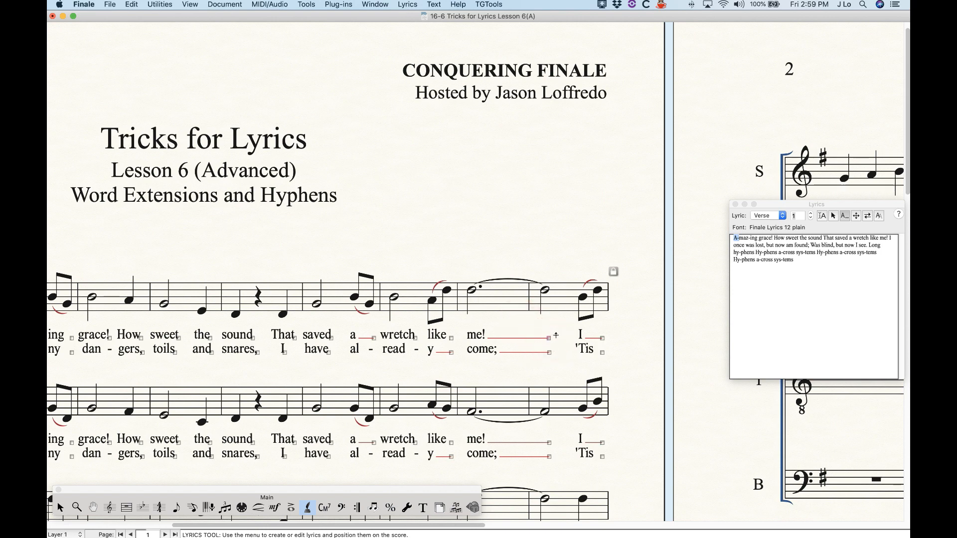
Delete the soprano's word extension after "me!" in verse 1 and undo the deletion.
click(550, 340)
key(Delete)
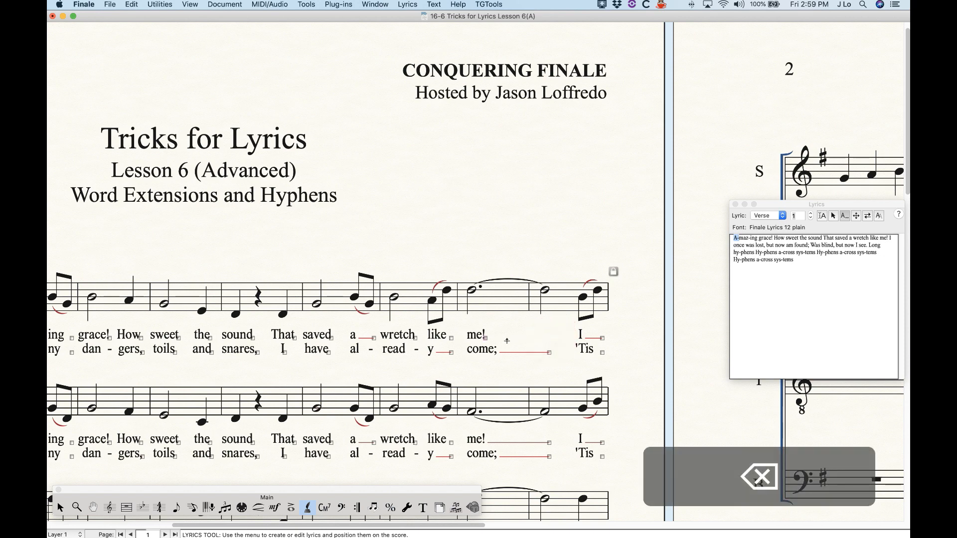
key(super)
key(super+z)
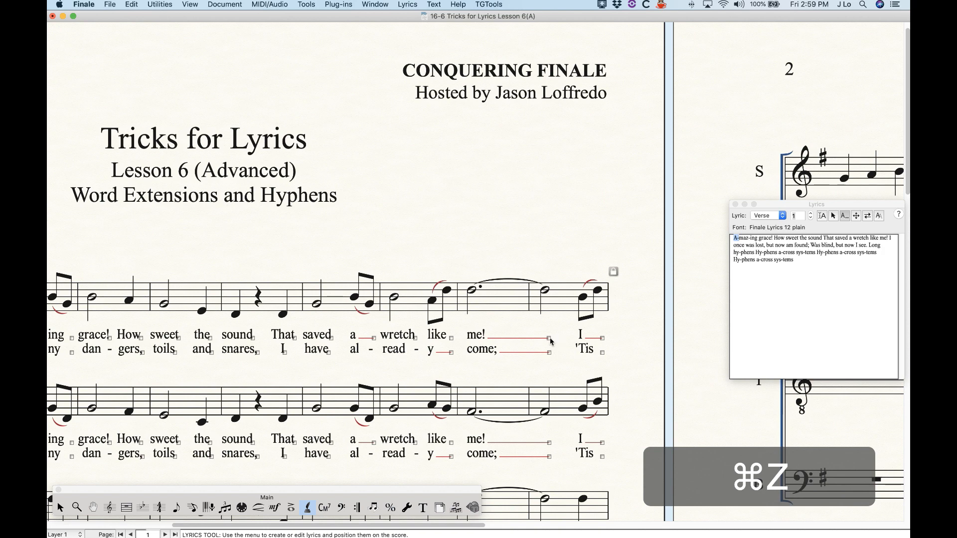
Shorten the soprano's word extension after "me!" slightly and reset it with Remove Manual Adjustments.
click(538, 341)
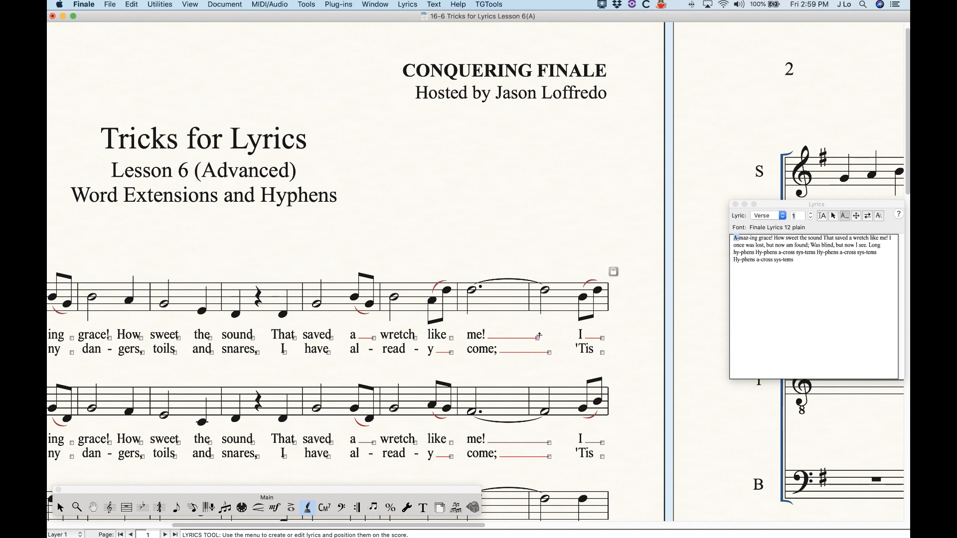
right_click(538, 341)
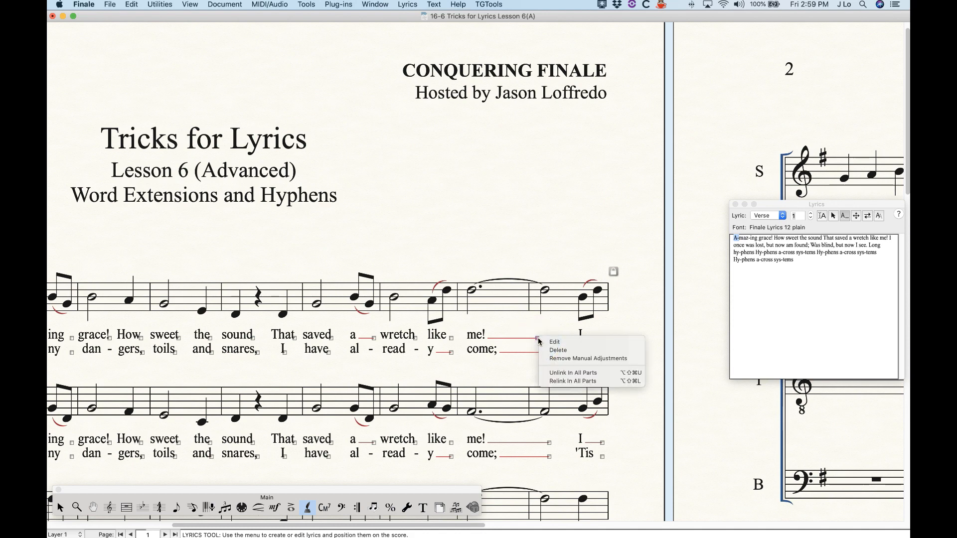
click(585, 357)
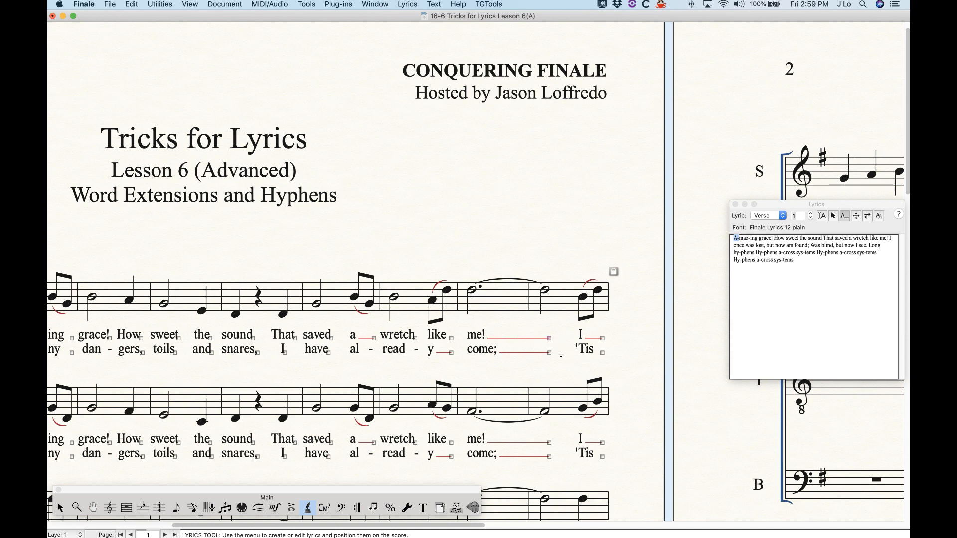
Shorten the extension after the soprano's "me!" again, and remove its manual adjustments with the Selection tool.
drag(549, 338, 535, 338)
click(821, 217)
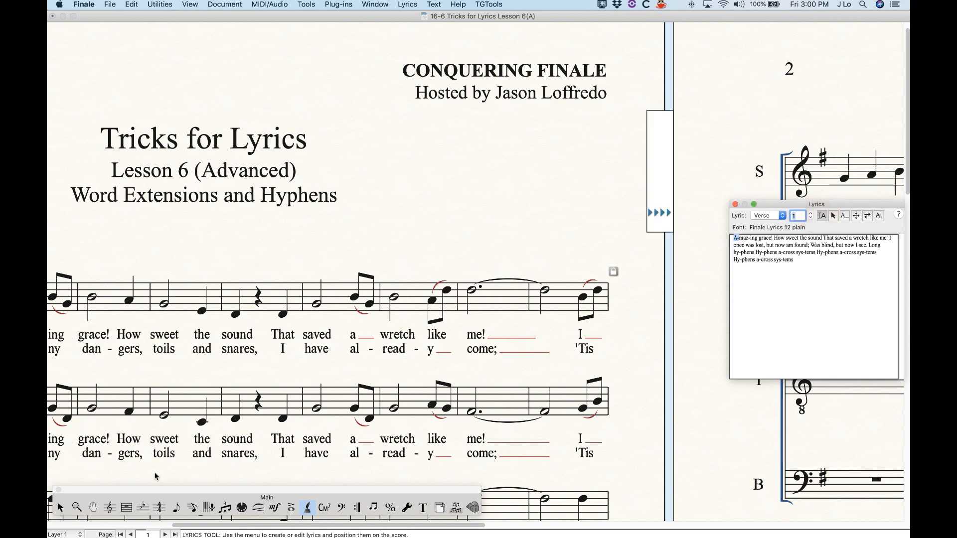
click(59, 508)
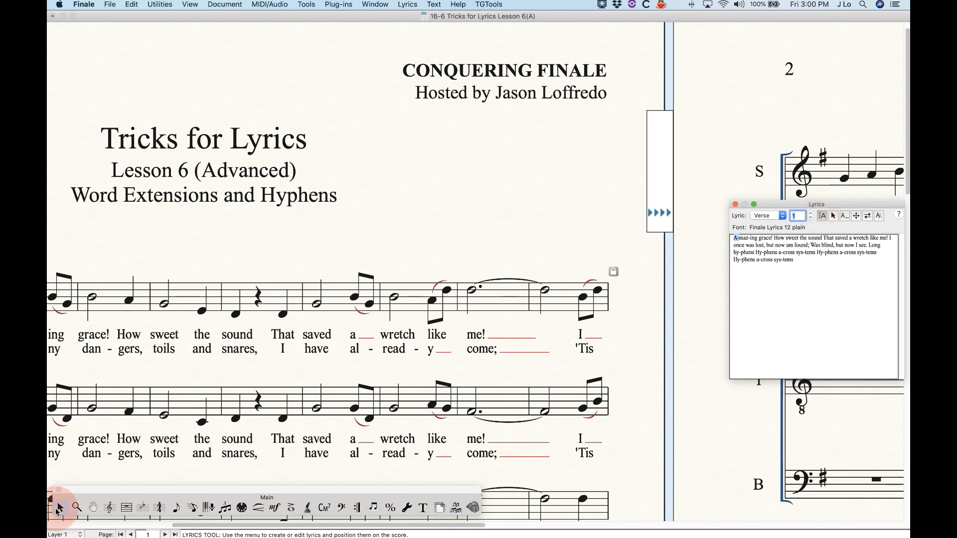
right_click(523, 337)
click(561, 359)
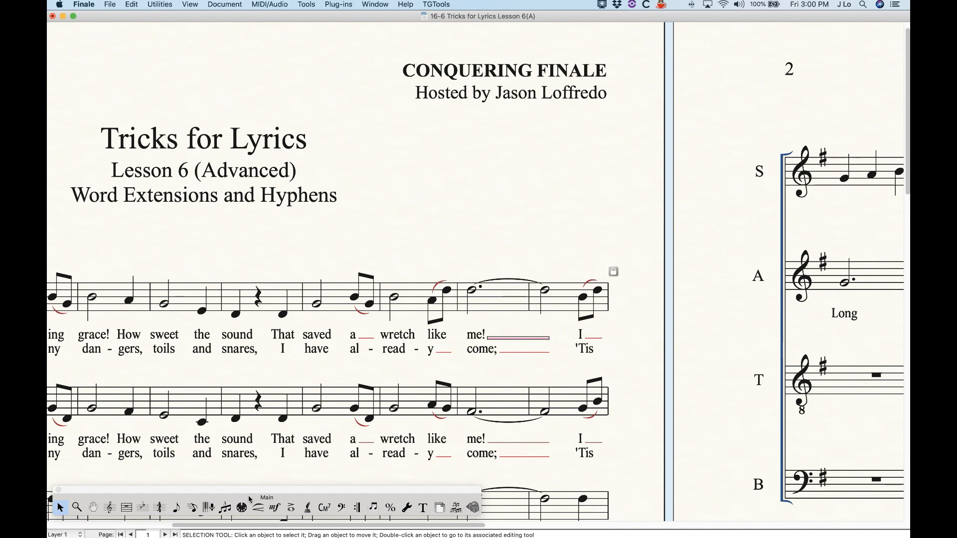
In Edit Word Extensions mode, draw a short extension after "ny" in the soprano's verse 2 and undo it.
click(307, 507)
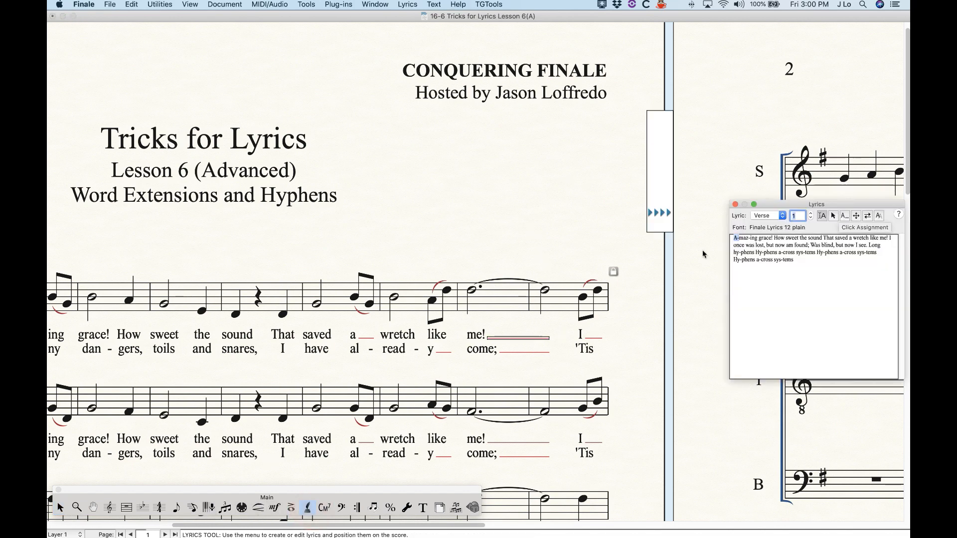
click(844, 215)
scroll(415, 351, left, 5)
scroll(414, 348, left, 5)
scroll(414, 348, right, 4)
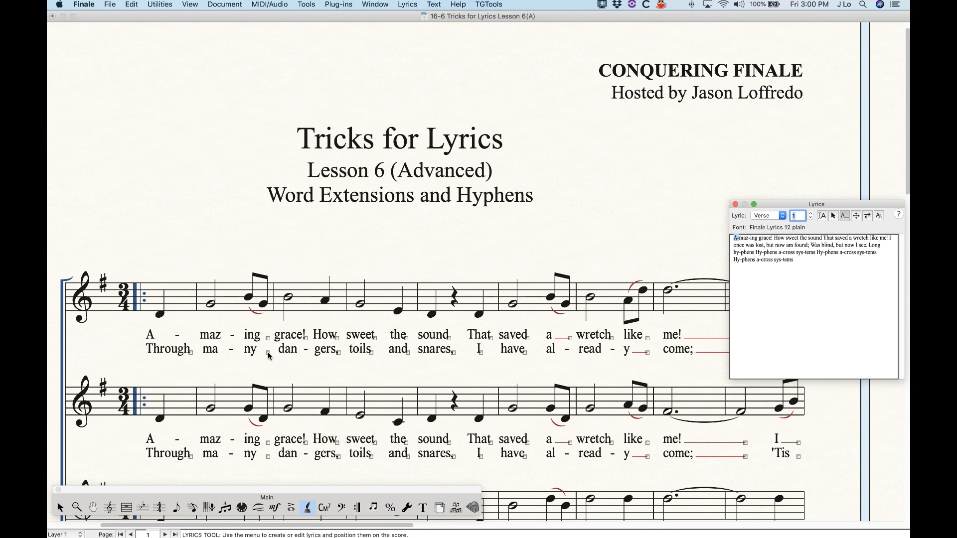
click(268, 351)
drag(268, 351, 274, 352)
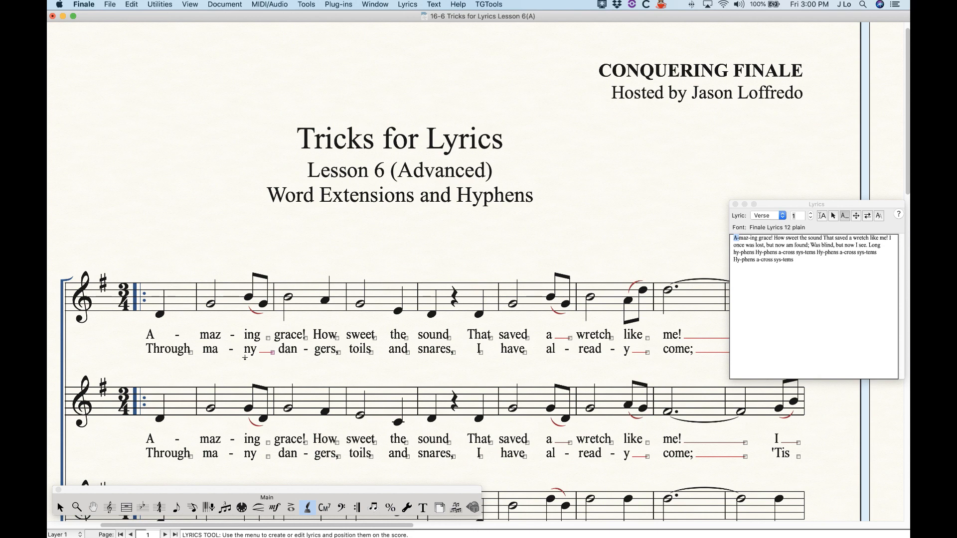
key(super+z)
Draw a word extension from the soprano's "sound" toward "That" in verse 1, adjust it, and undo the changes.
scroll(291, 366, right, 5)
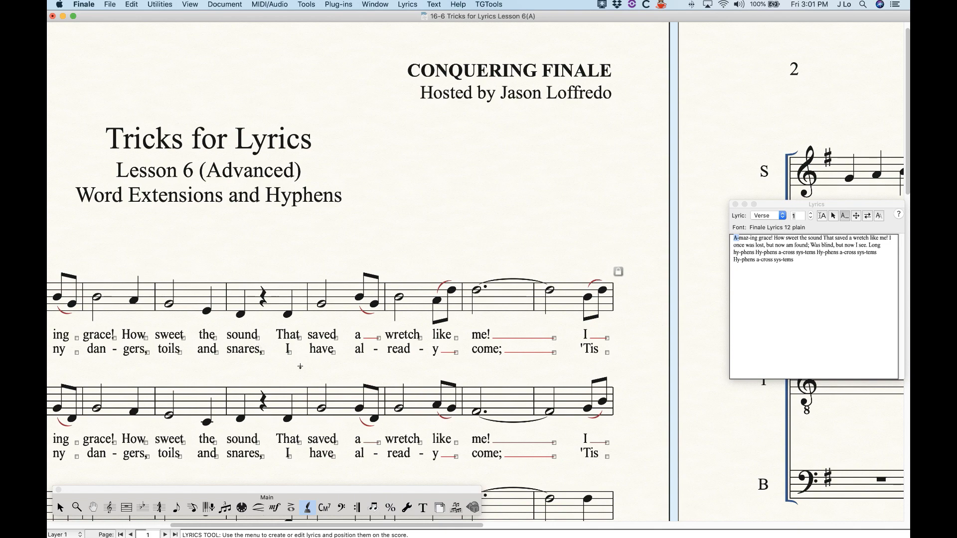
scroll(307, 370, left, 5)
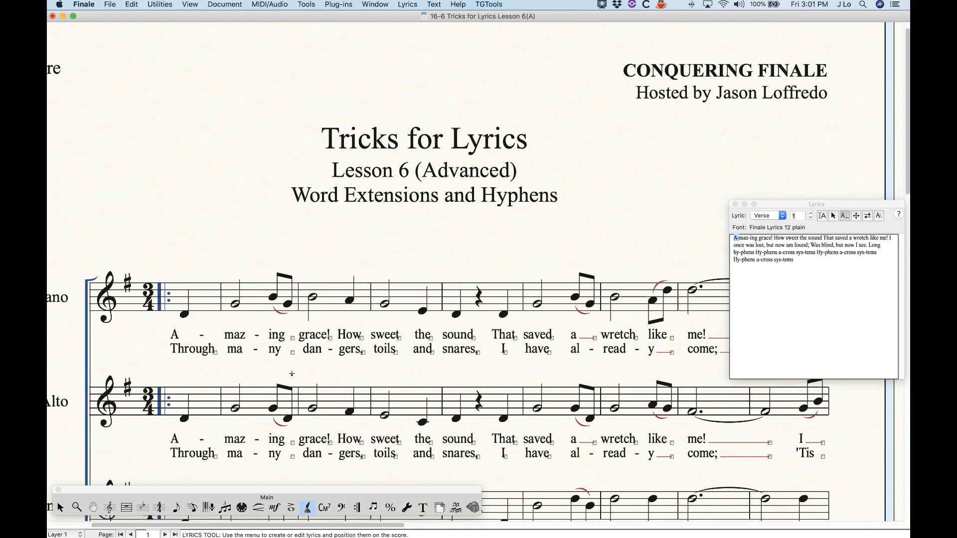
scroll(292, 374, right, 4)
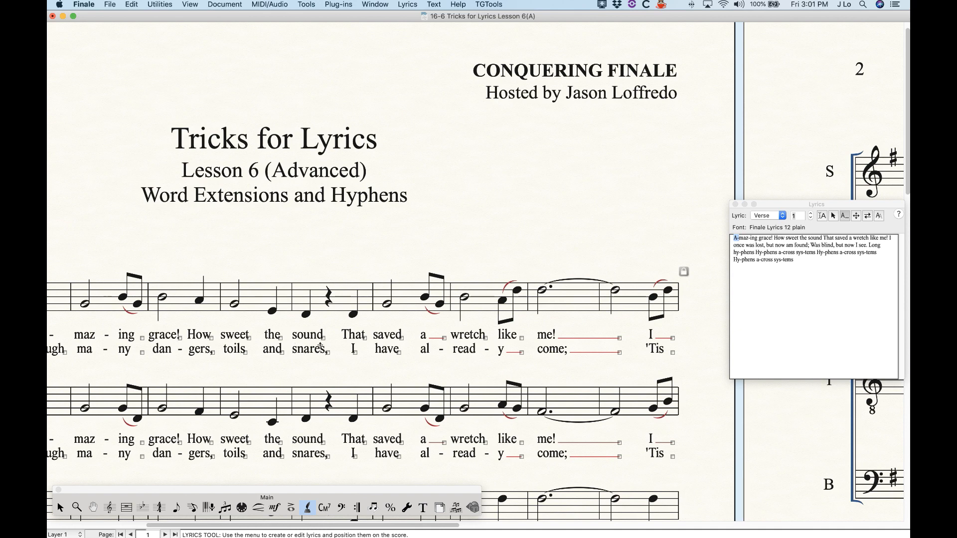
drag(325, 341, 353, 345)
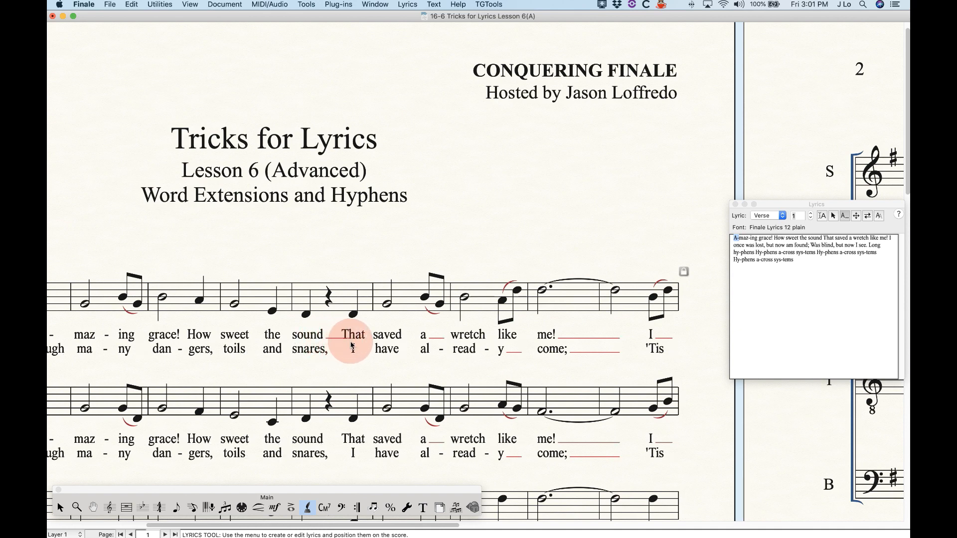
drag(351, 345, 356, 356)
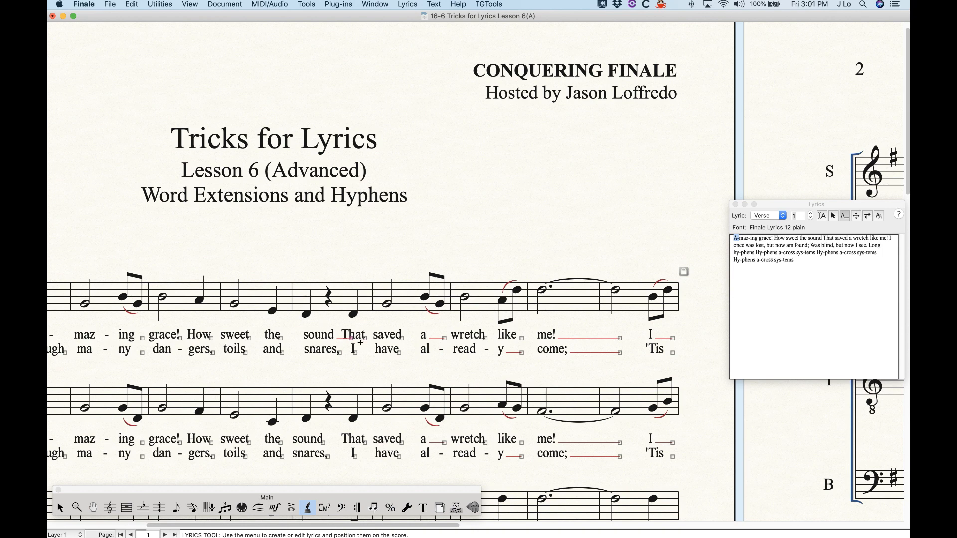
key(super+z)
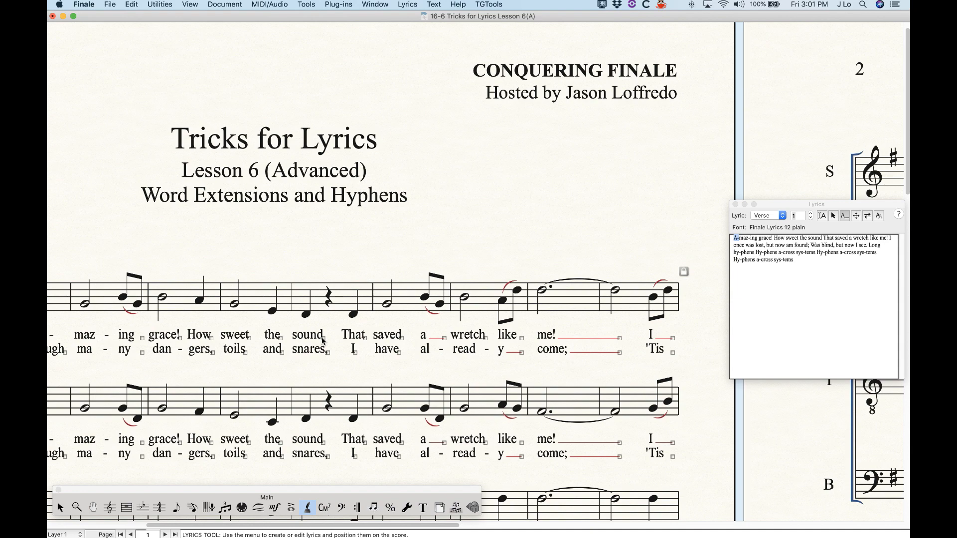
Switch to Type Into Score mode and enter the verse 1 lyric "i" under the soprano's first note on page 2.
scroll(324, 340, right, 10)
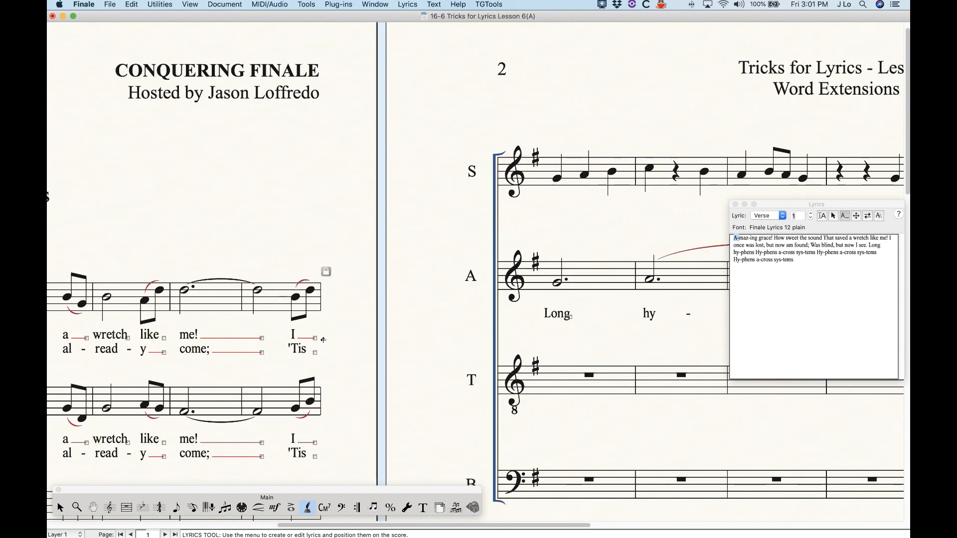
scroll(324, 340, right, 3)
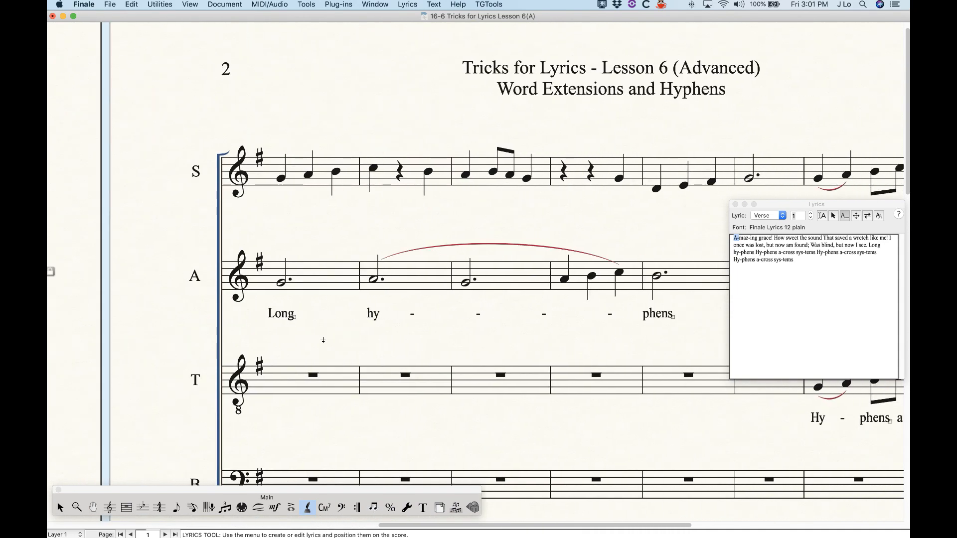
scroll(323, 340, right, 1)
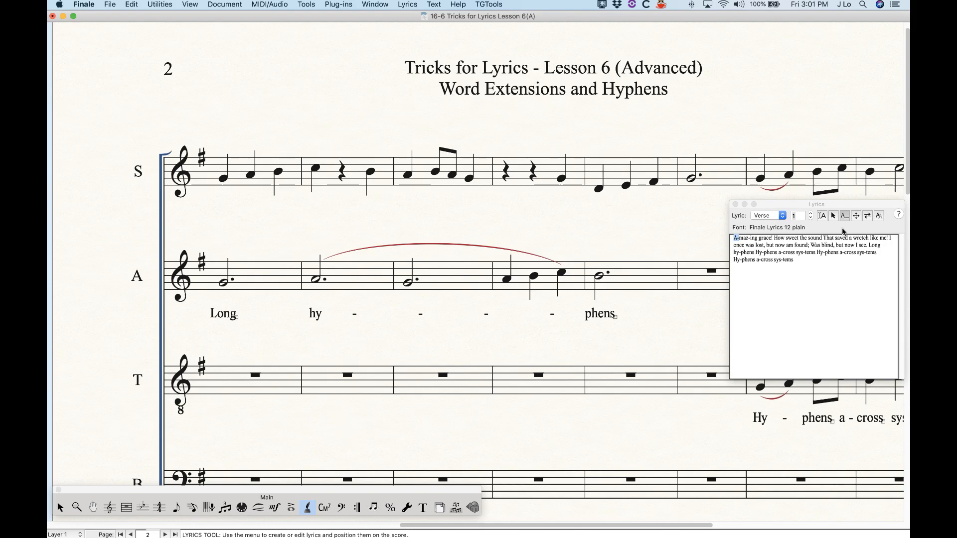
click(821, 215)
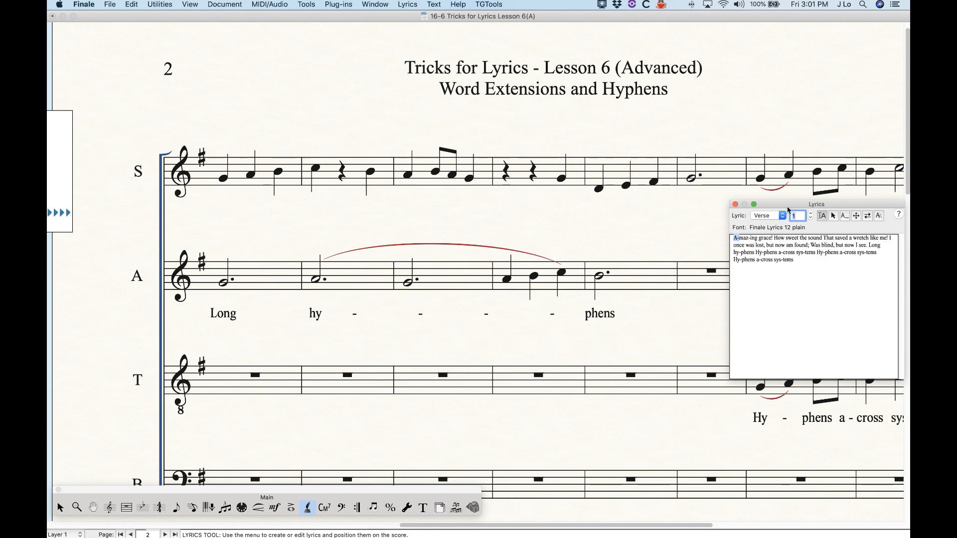
click(221, 172)
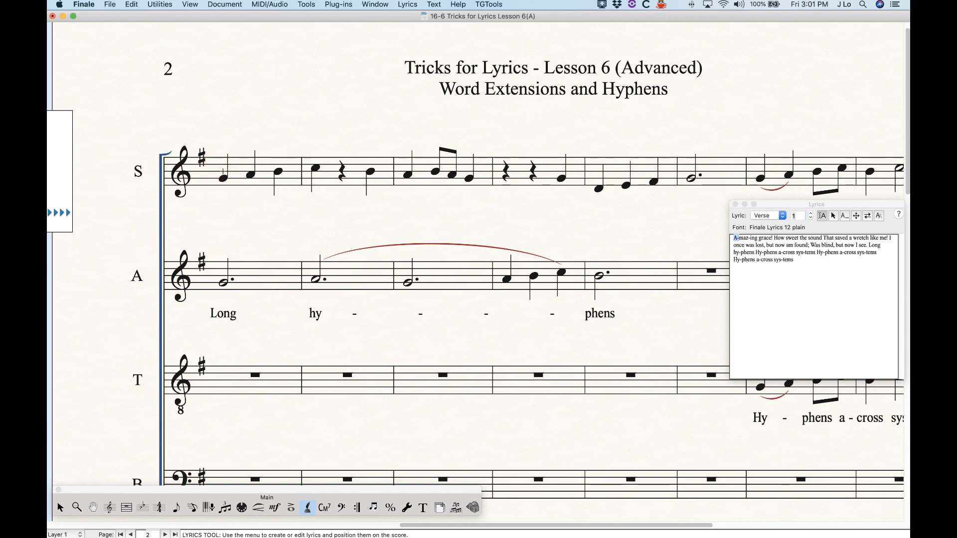
click(222, 172)
text(i)
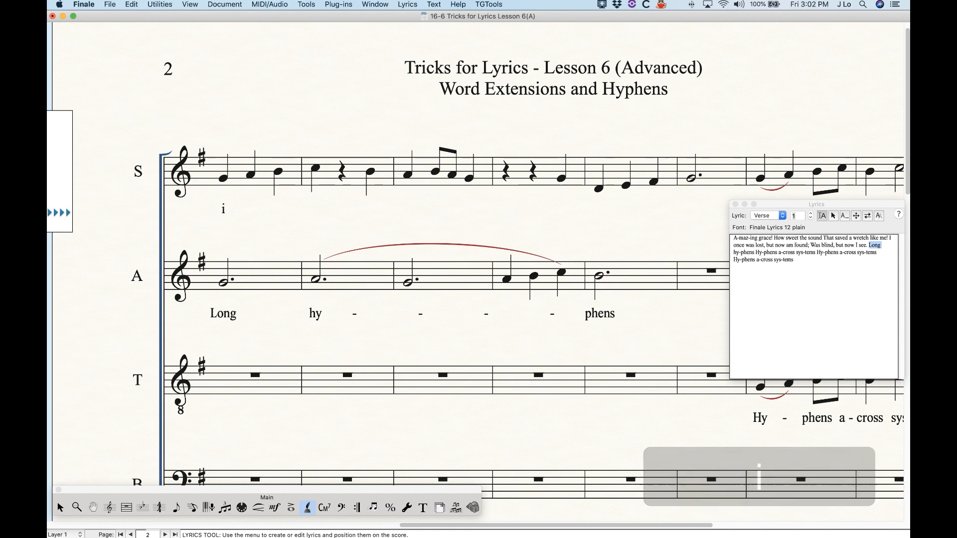
Apply the Hidden text style to the soprano's "i" syllable at the start of page 2.
key(shift+Left)
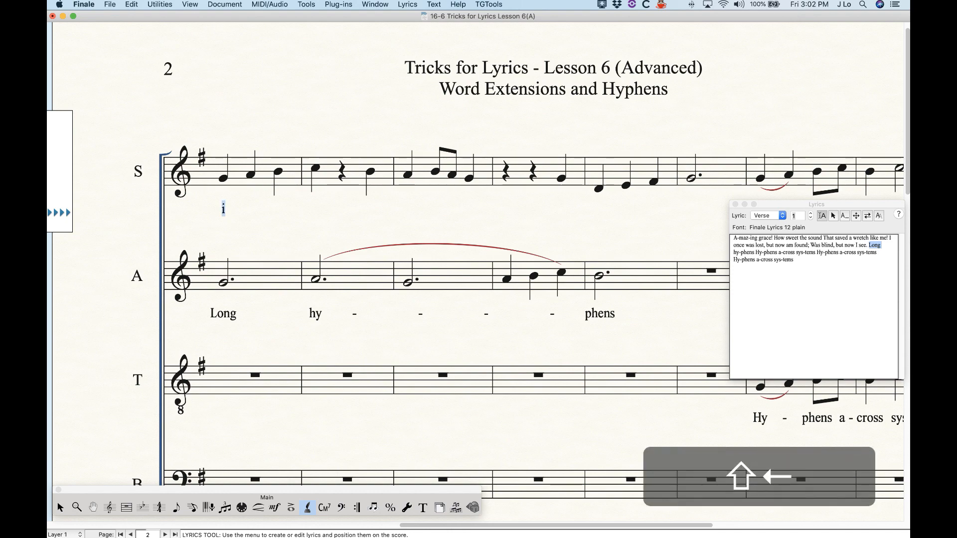
click(433, 4)
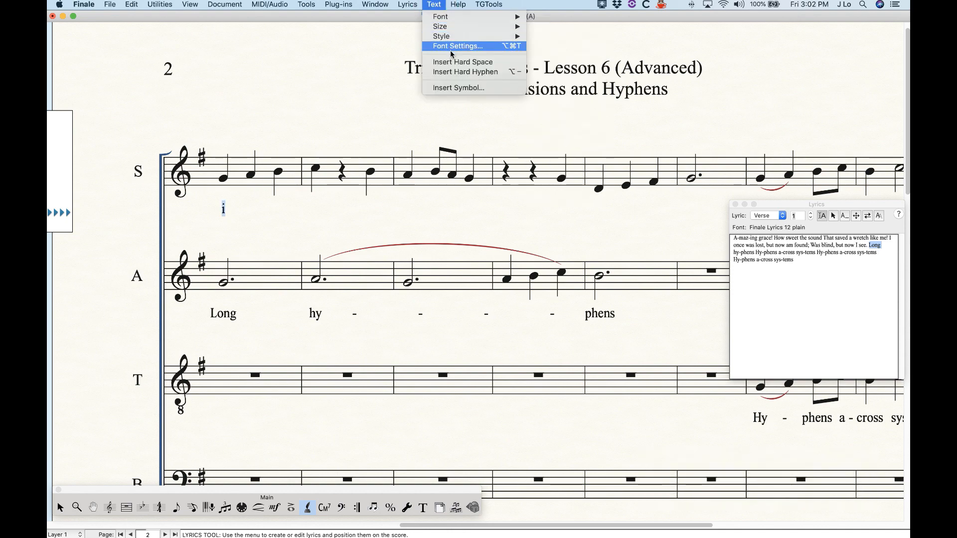
mouse_move(455, 38)
click(576, 74)
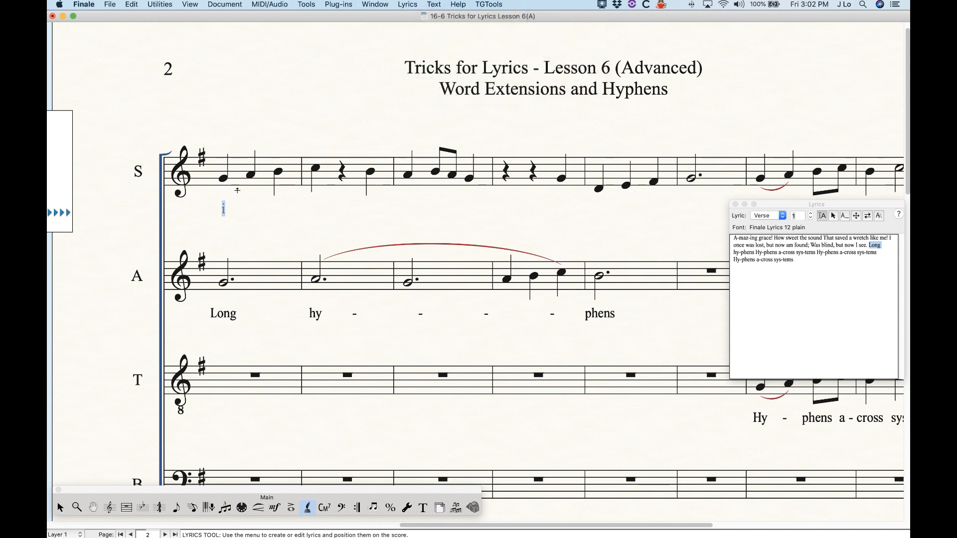
Advance lyric entry from the soprano's "i" past the first note of the second measure to extend its word extension.
key(Right)
key(space)
key(space)
key(space)
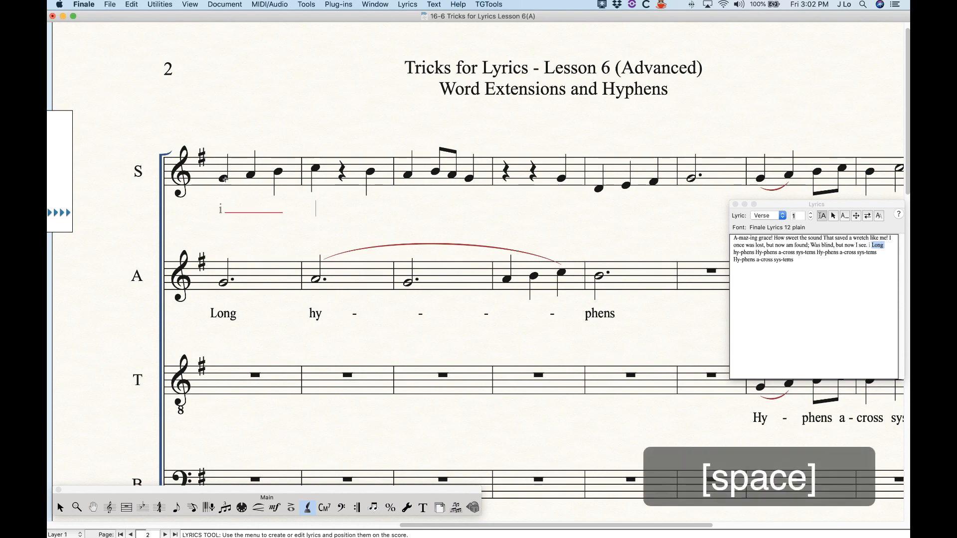
key(space)
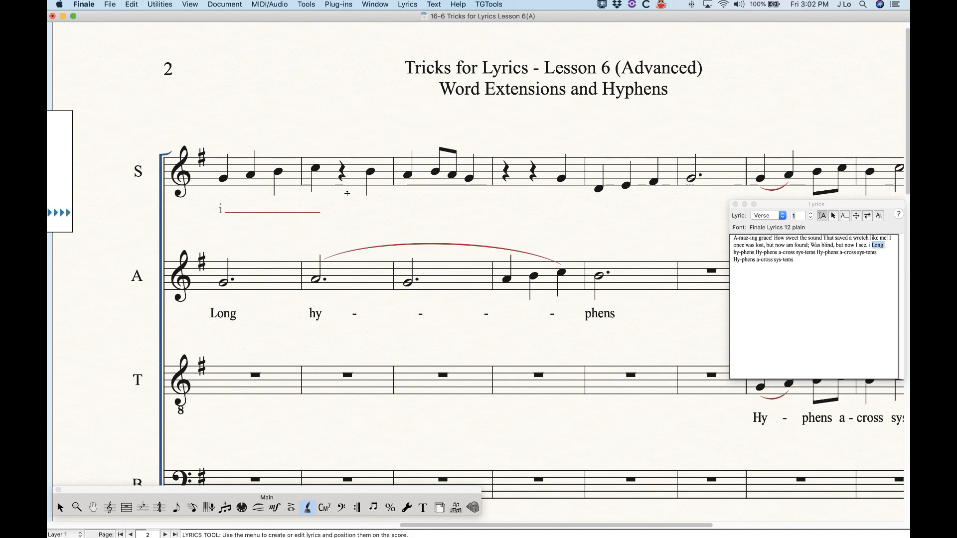
Enter a hard space as a lyric under the soprano's third note on page 2 to end the word extension there.
click(835, 220)
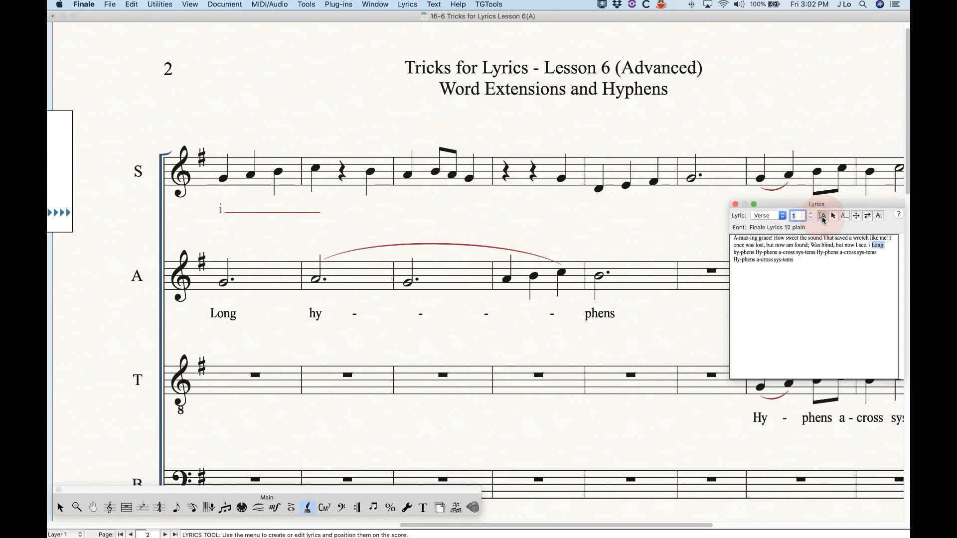
click(253, 177)
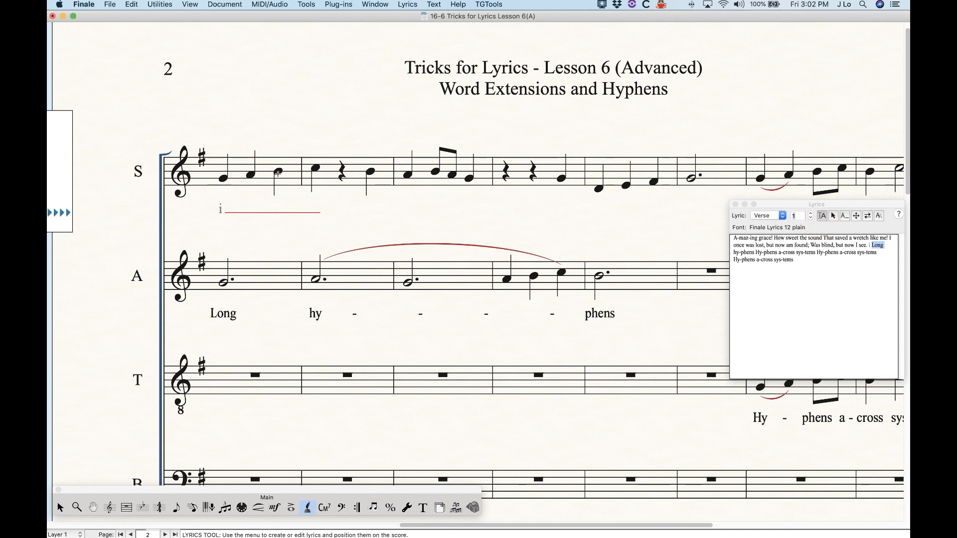
click(278, 172)
key(alt+space)
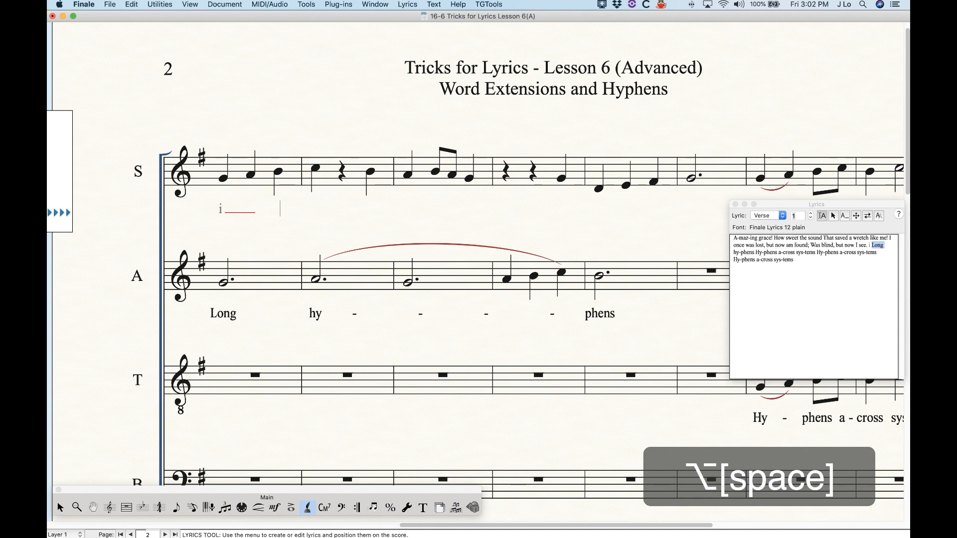
click(306, 115)
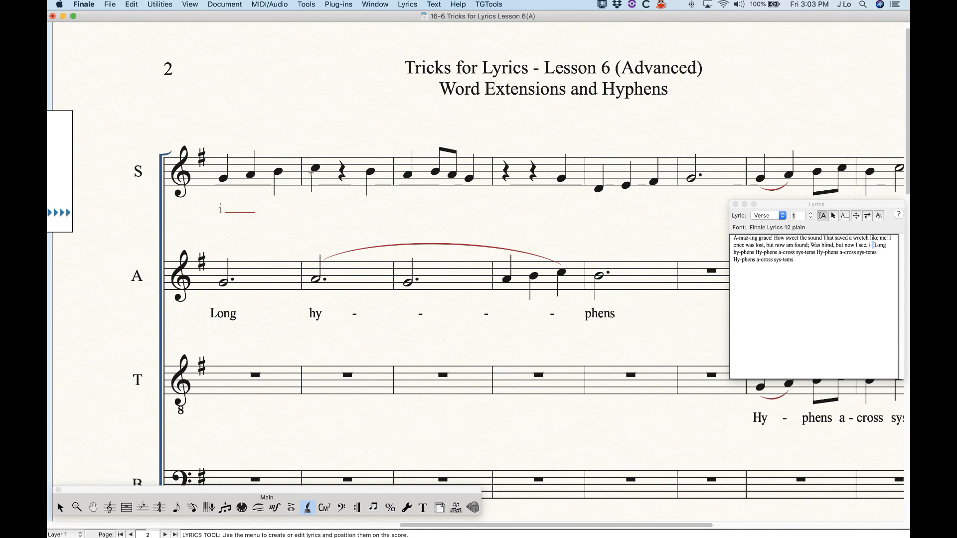
In Edit Word Extensions mode, shorten the extension after the soprano's "me!" on page 1 and restore its length.
scroll(300, 209, left, 10)
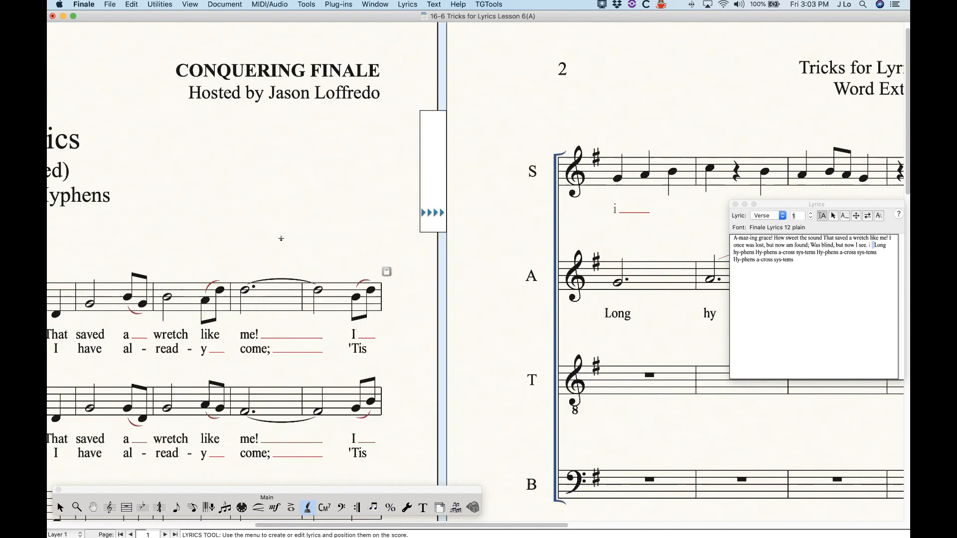
click(844, 216)
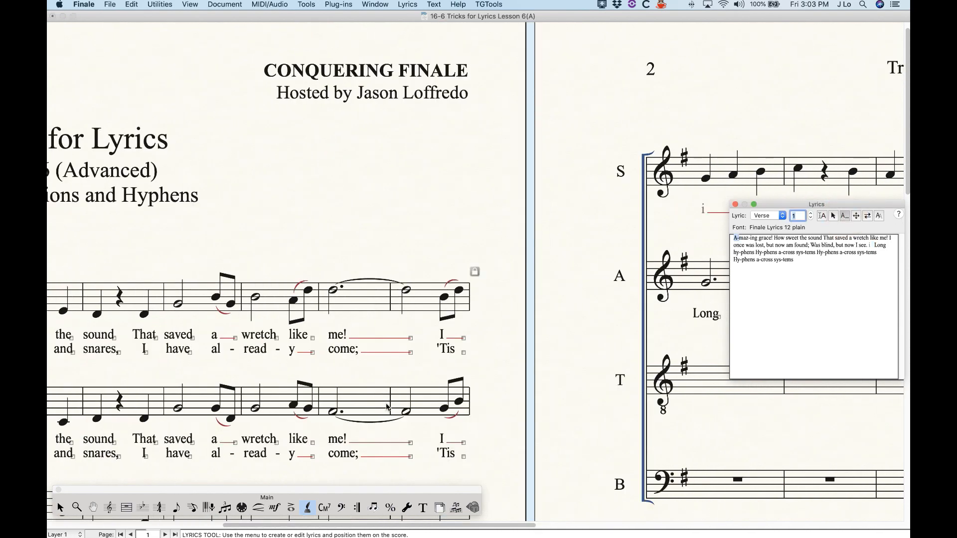
click(406, 340)
drag(410, 339, 389, 340)
right_click(389, 340)
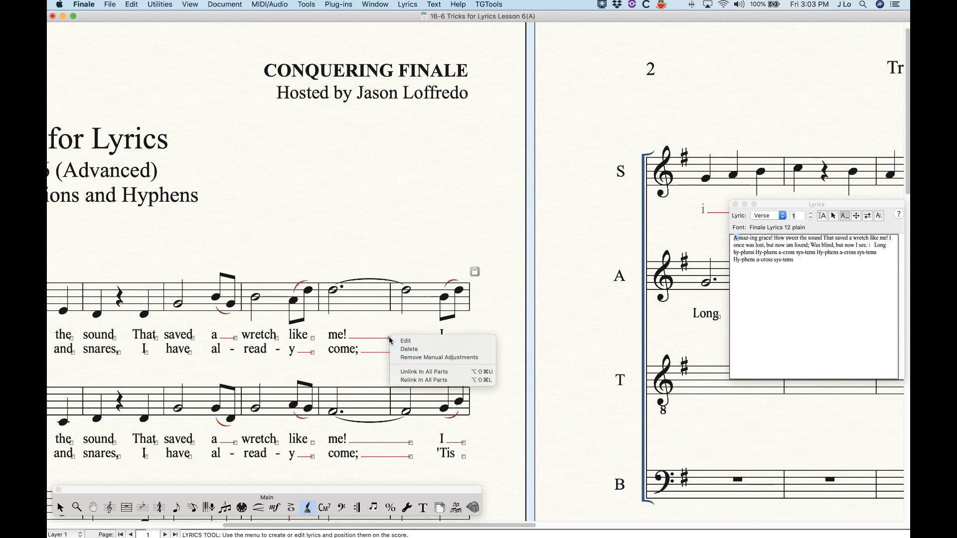
click(376, 224)
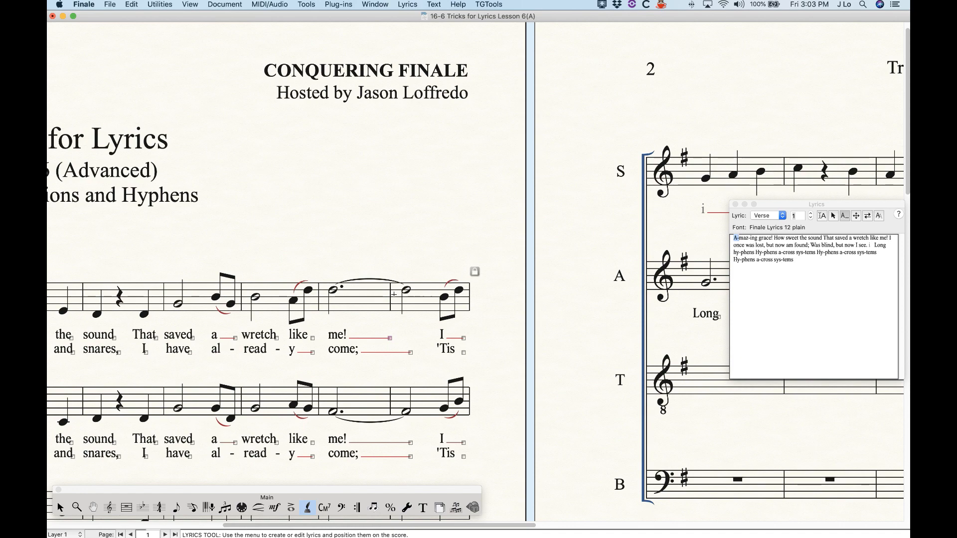
key(9)
Turn off Use Smart Word Extensions in the document's lyric options with both pages in view.
scroll(393, 345, left, 5)
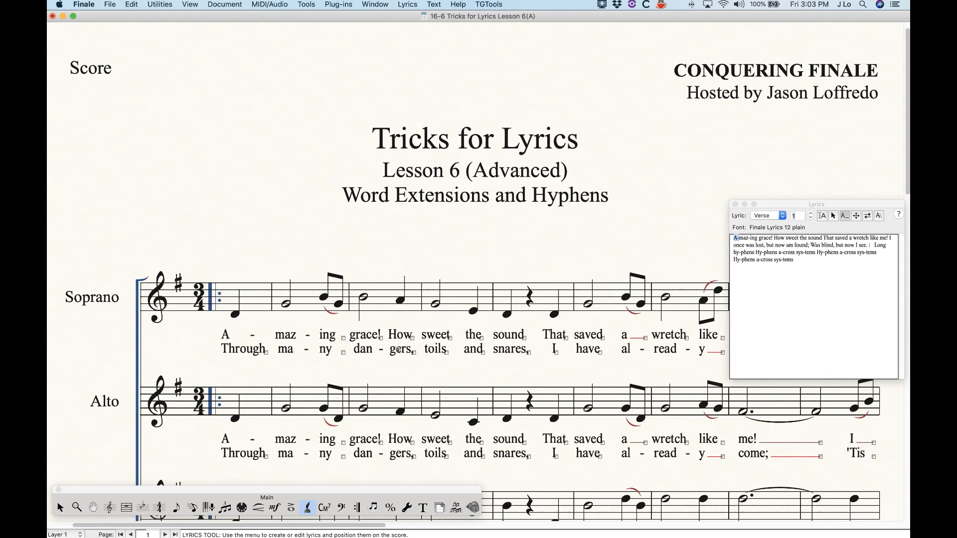
key(super+minus)
key(super+minus)
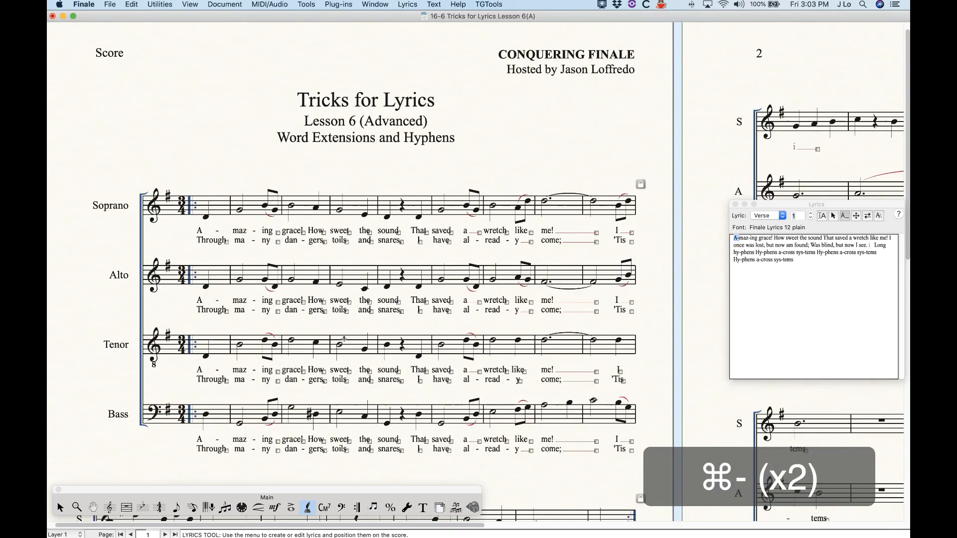
key(super+minus)
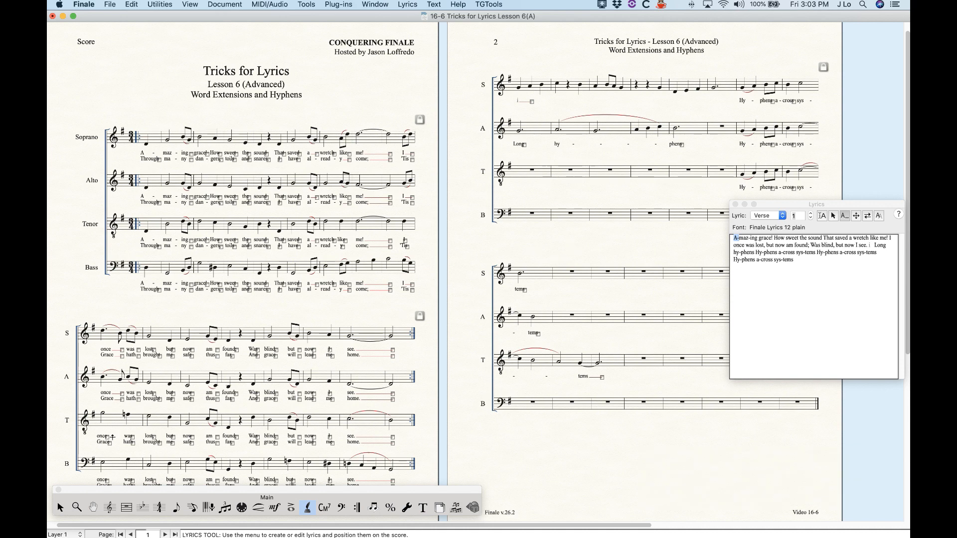
click(833, 216)
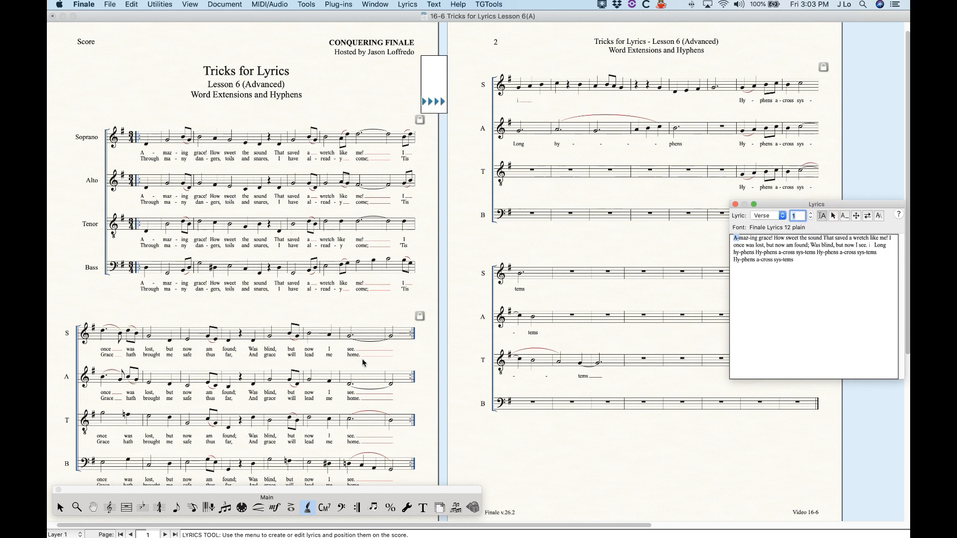
click(233, 4)
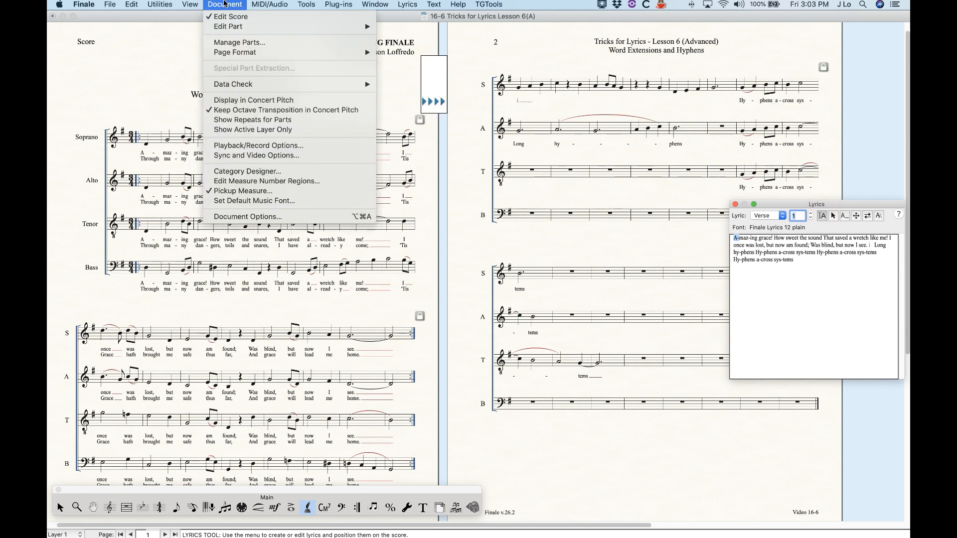
click(242, 217)
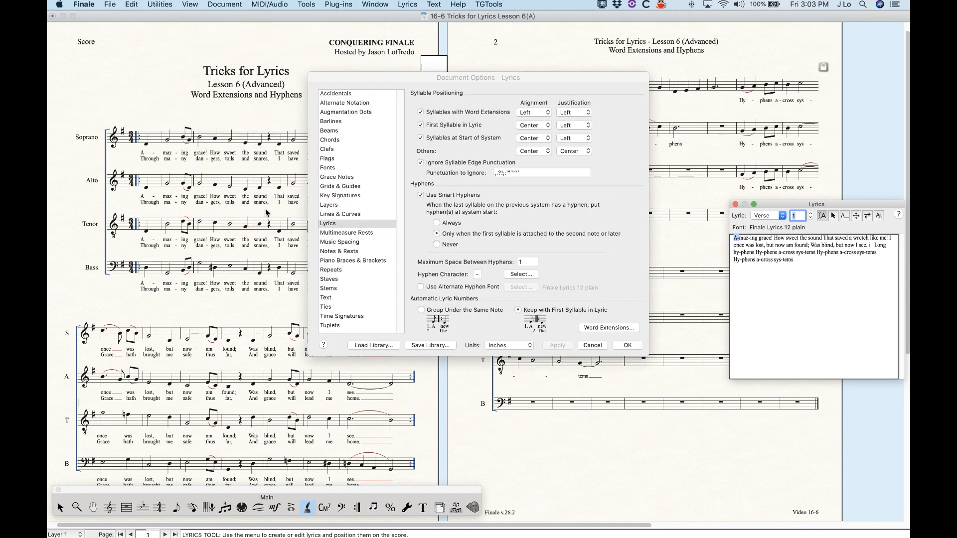
click(610, 331)
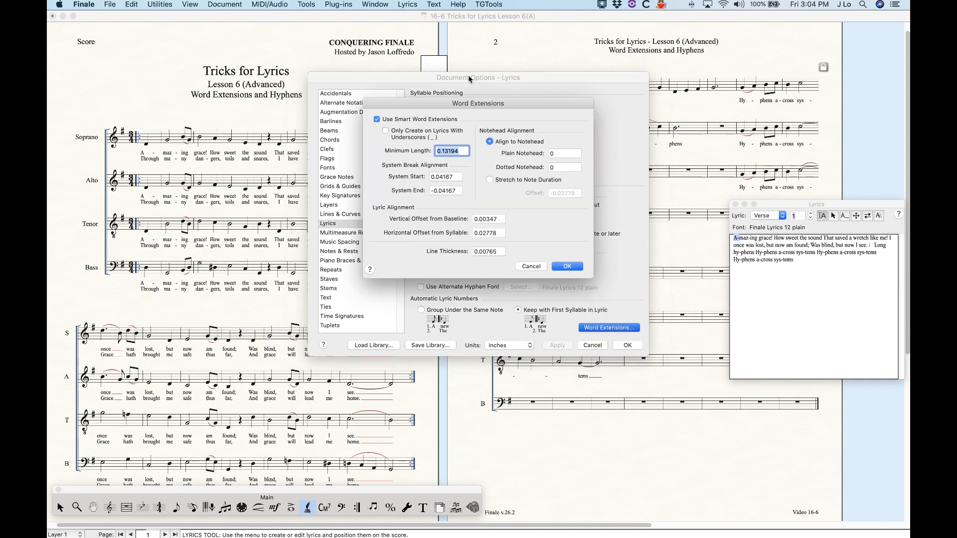
drag(416, 104, 377, 44)
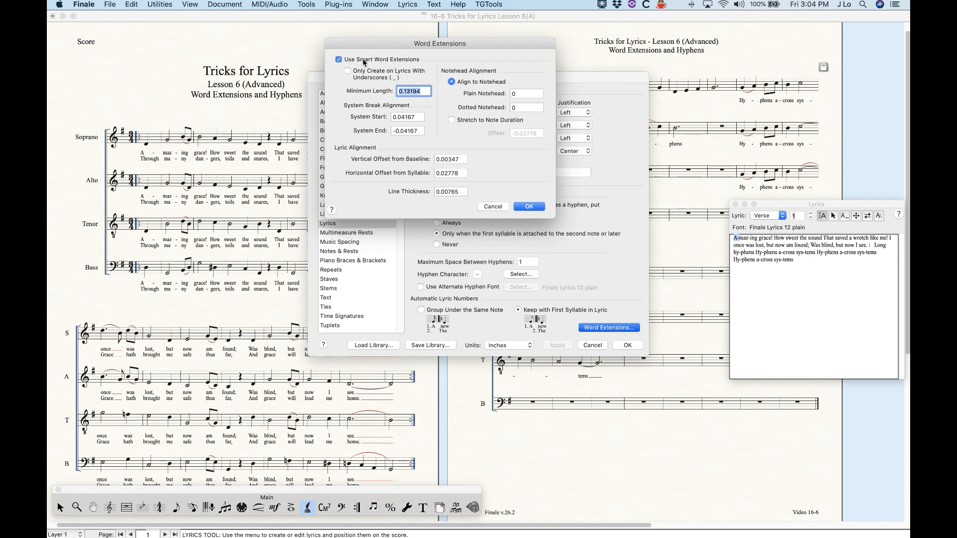
click(339, 59)
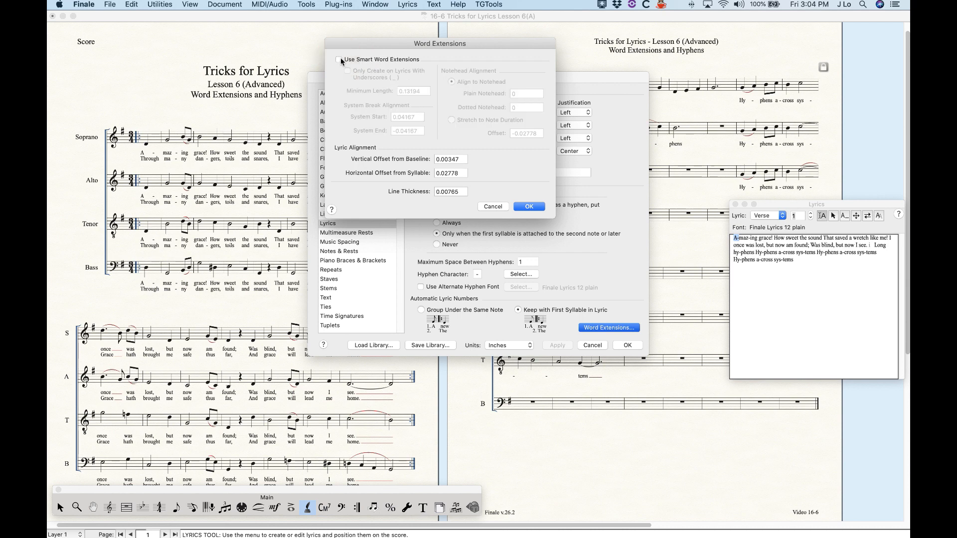
click(523, 208)
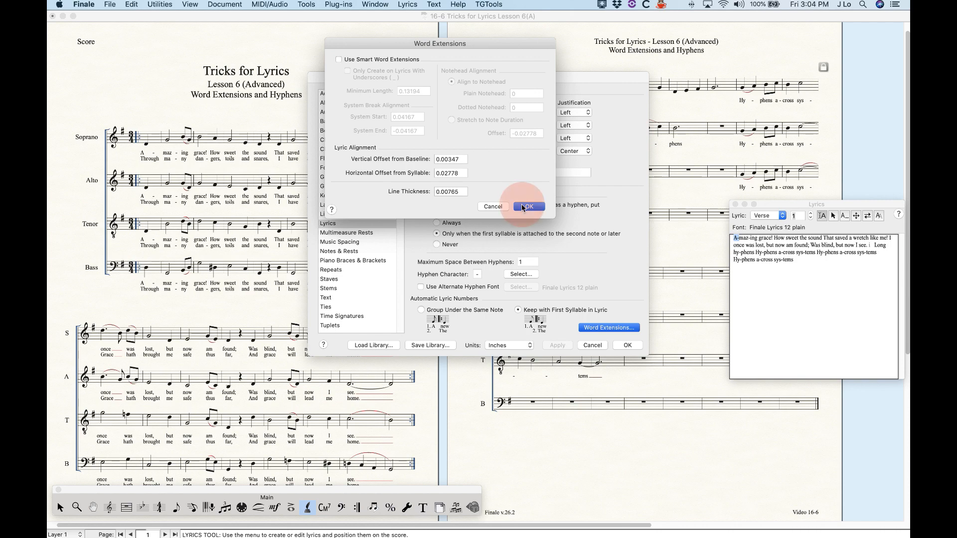
click(630, 347)
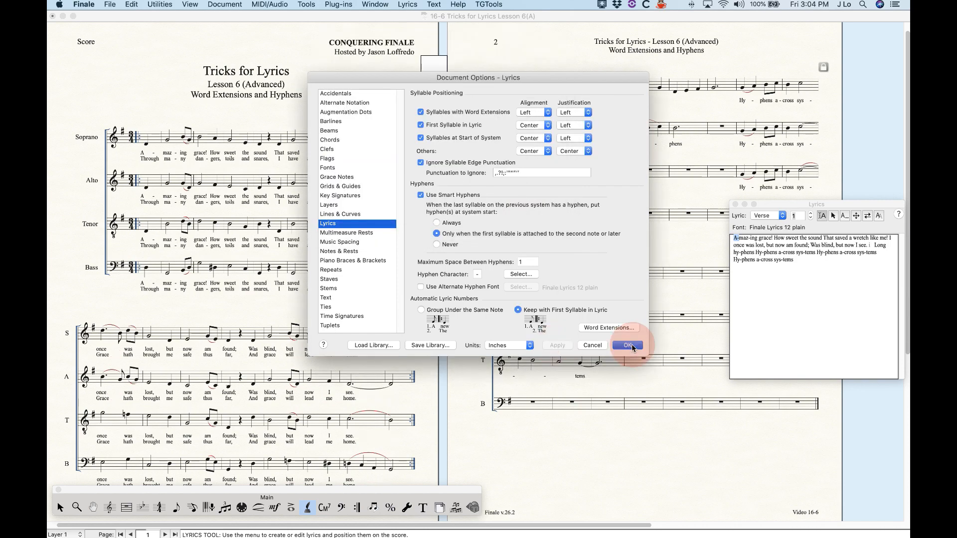
In Edit Word Extensions mode, draw a manual extension after the soprano's first-verse "me!" on page 1, reaching past the tied half note.
key(super+equal)
key(super+equal)
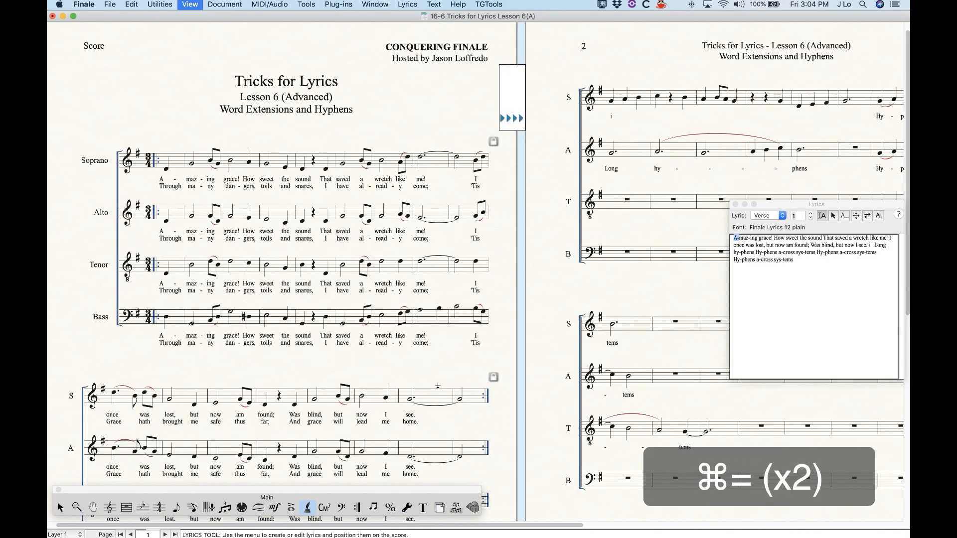
scroll(437, 386, right, 3)
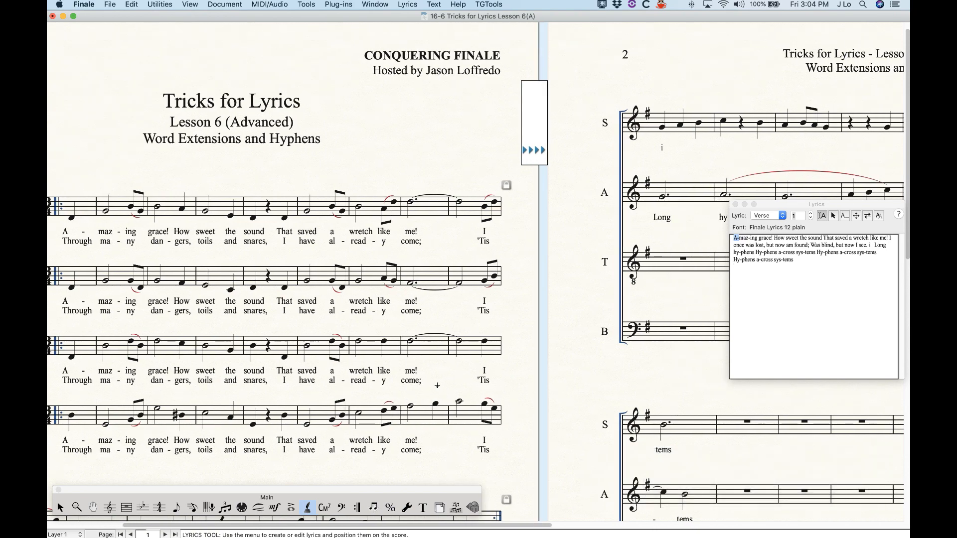
scroll(437, 385, right, 2)
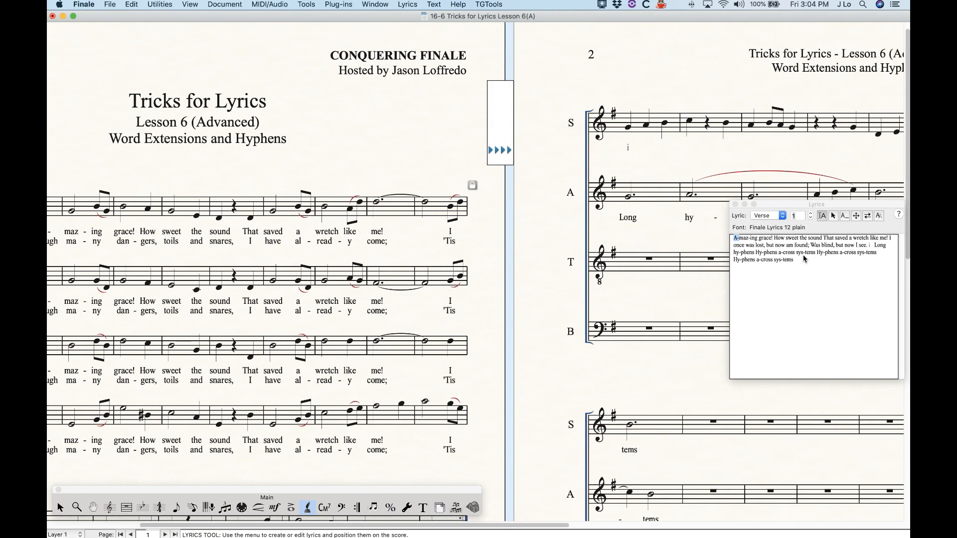
click(844, 217)
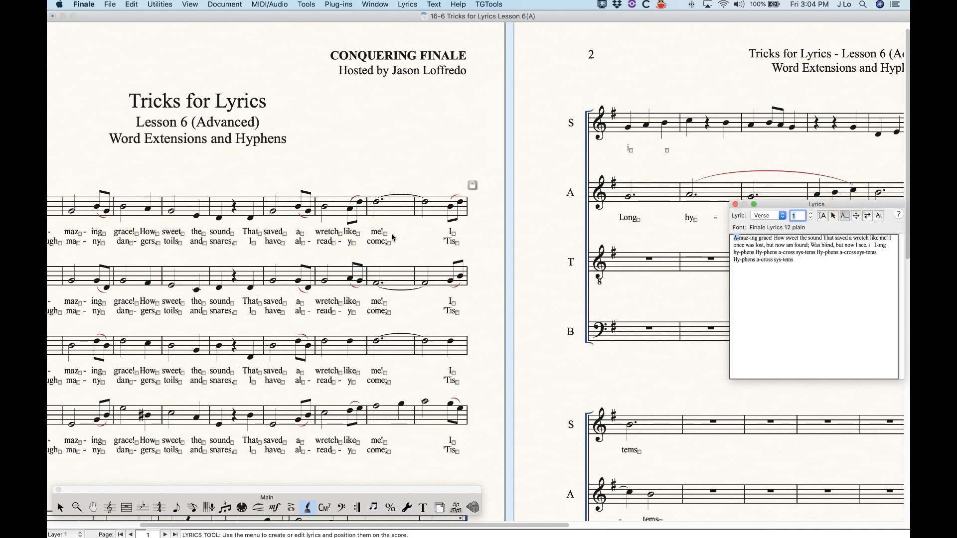
key(super+equal)
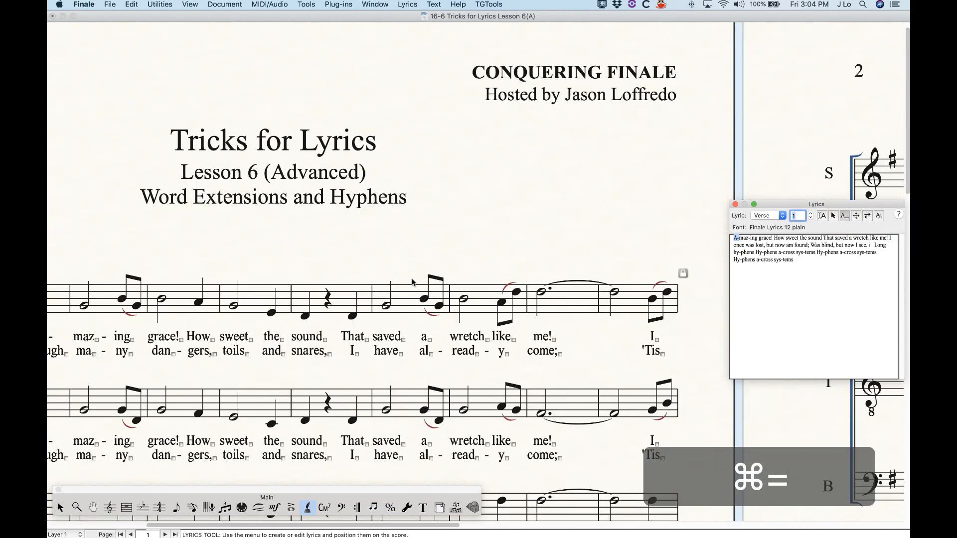
click(492, 343)
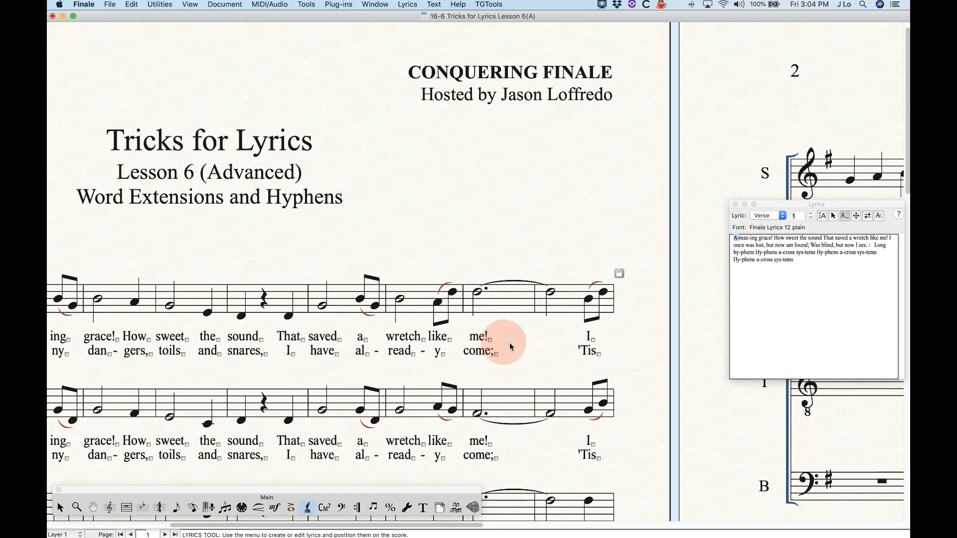
drag(491, 343, 562, 350)
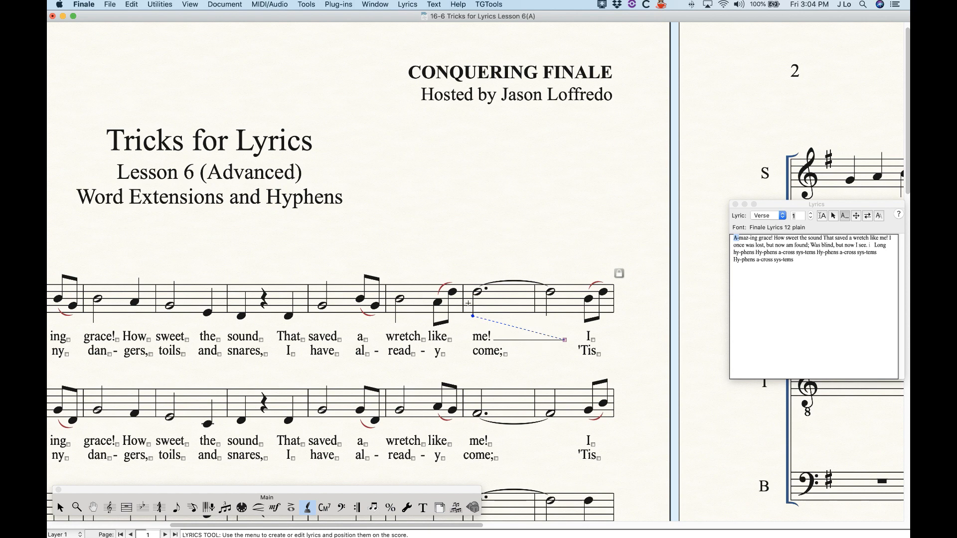
mouse_move(566, 341)
mouse_down()
mouse_move(538, 341)
mouse_move(568, 342)
mouse_up()
Move the last measure of page 1's first system down to the next system and bring it back to the first system.
click(60, 507)
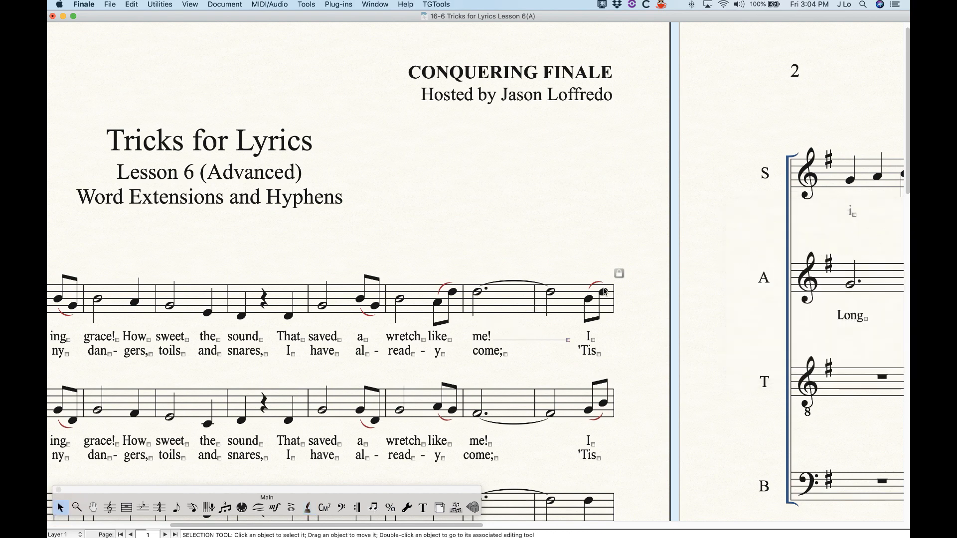
click(561, 306)
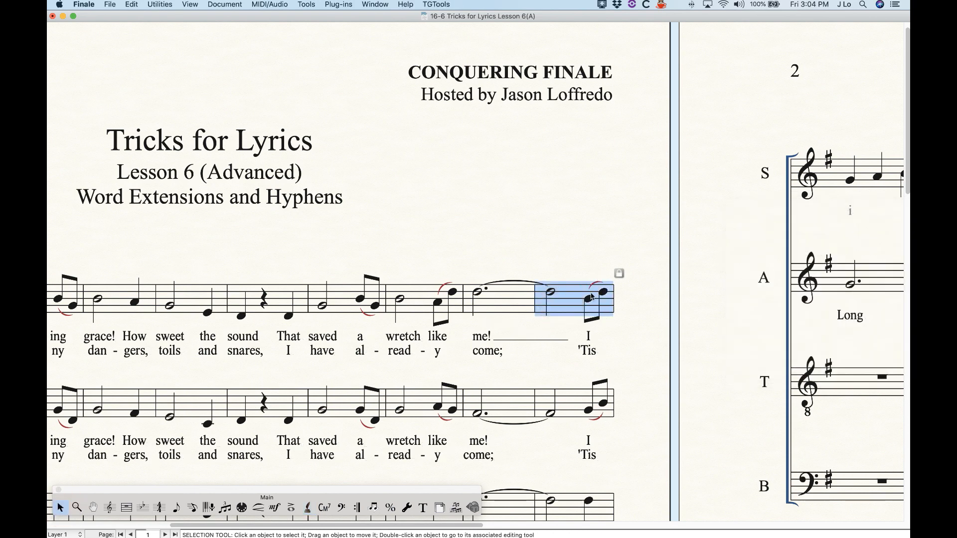
key(Down)
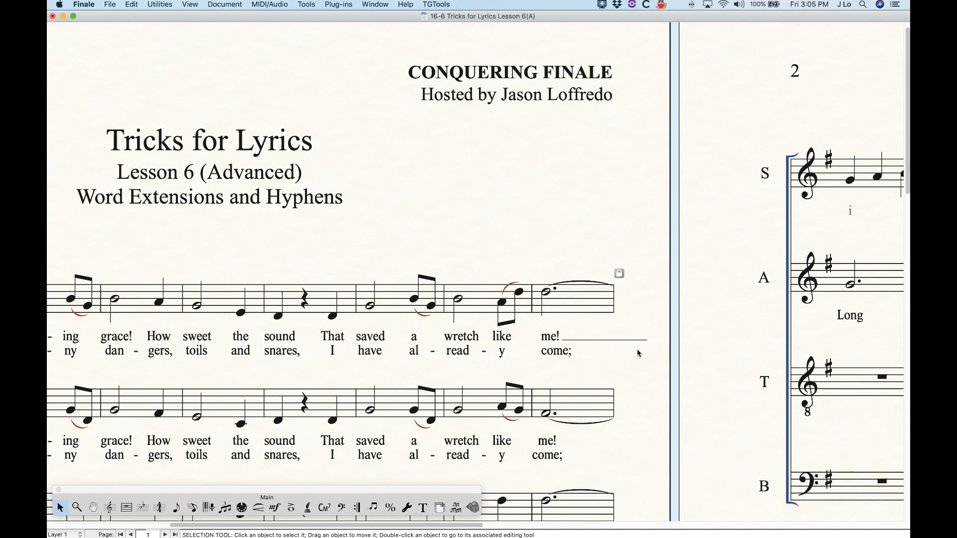
scroll(346, 331, left, 10)
scroll(273, 324, down, 10)
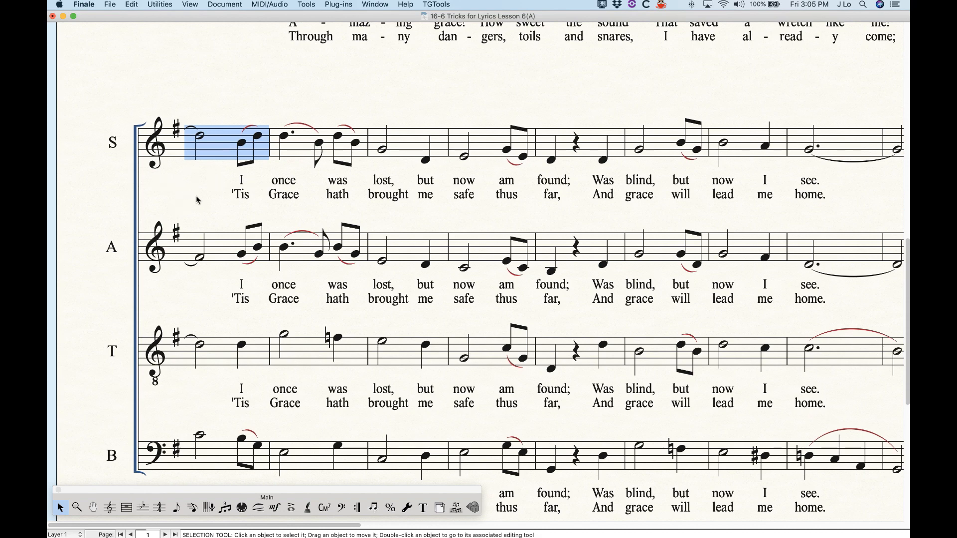
key(Up)
scroll(398, 322, up, 10)
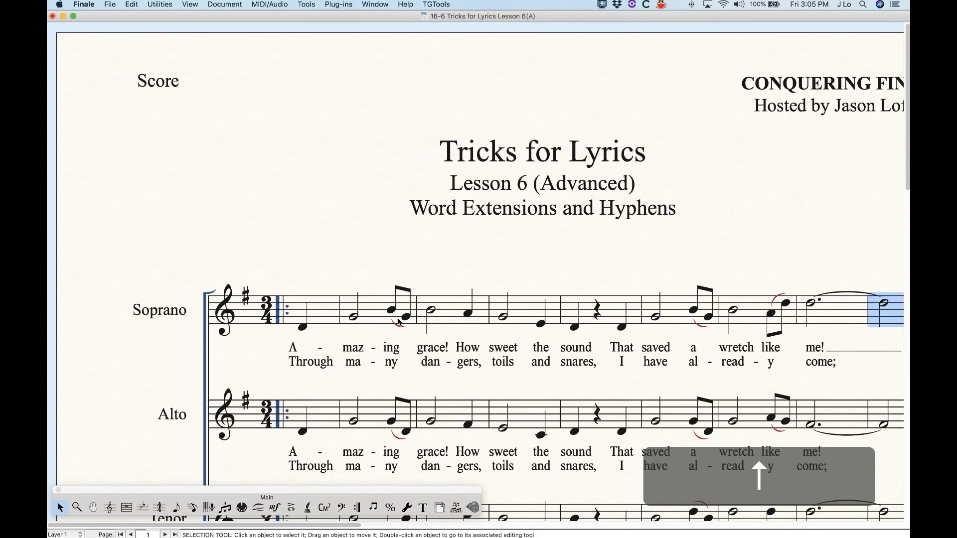
scroll(398, 323, right, 10)
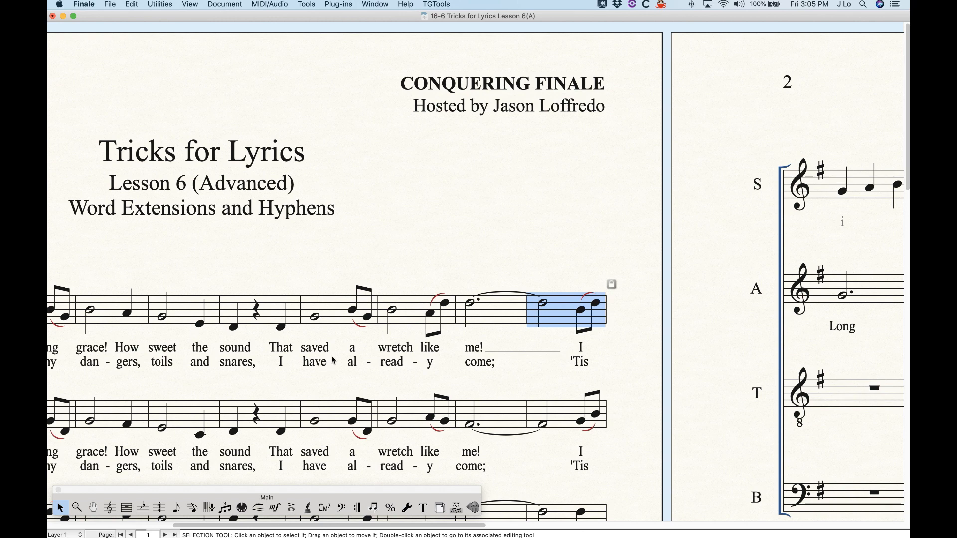
Delete the manual word extension after the soprano's first-verse "me!" with the Lyrics tool.
click(307, 508)
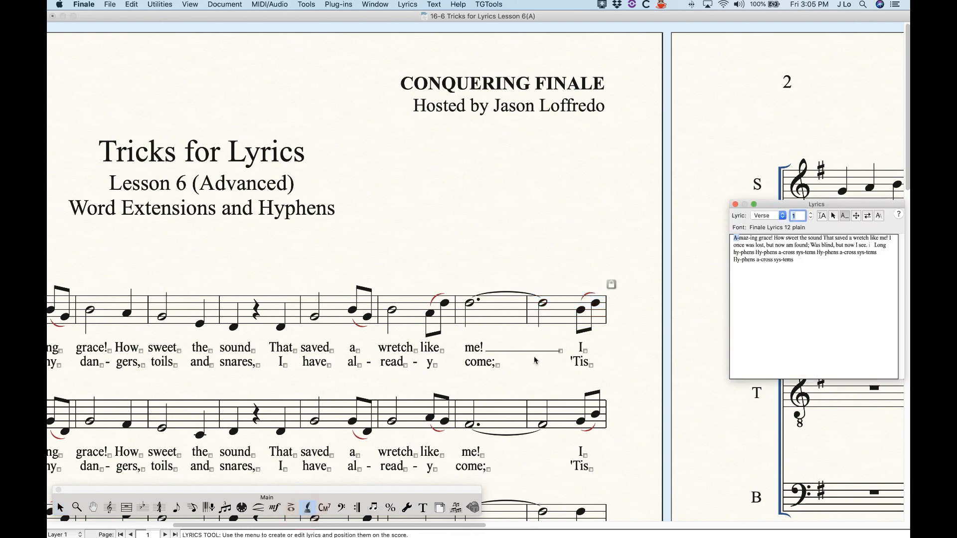
click(560, 353)
click(561, 352)
key(BackSpace)
Turn on Use Smart Word Extensions in the document's lyric options and apply the change.
click(221, 4)
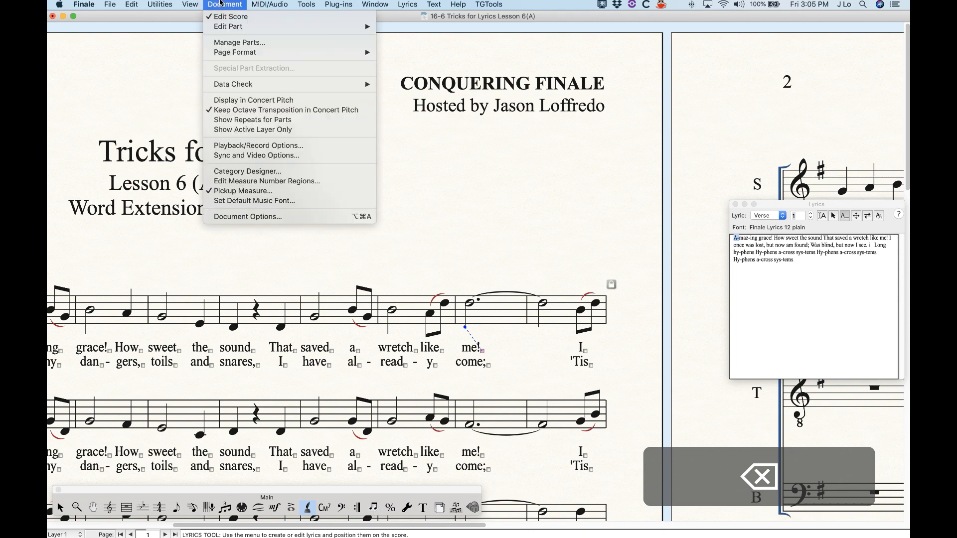
click(240, 216)
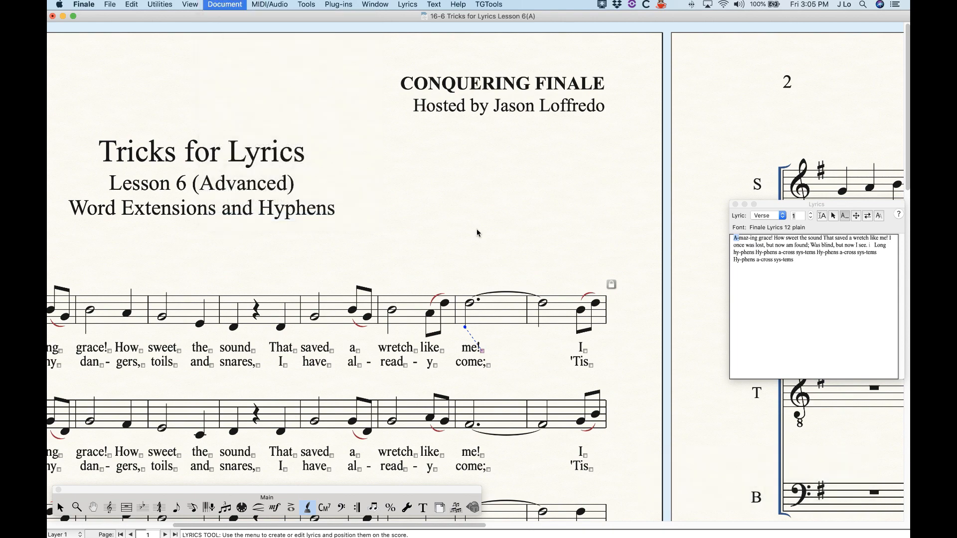
click(601, 326)
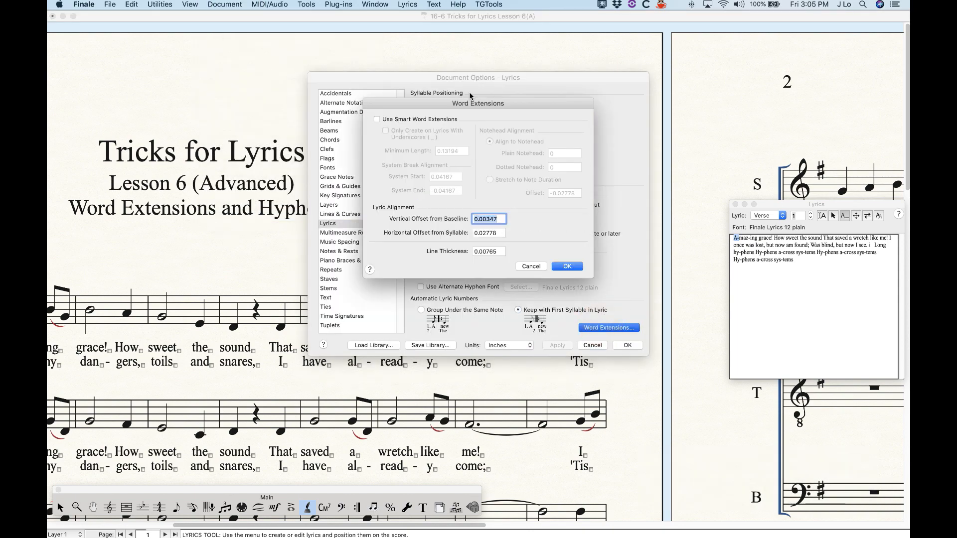
click(377, 119)
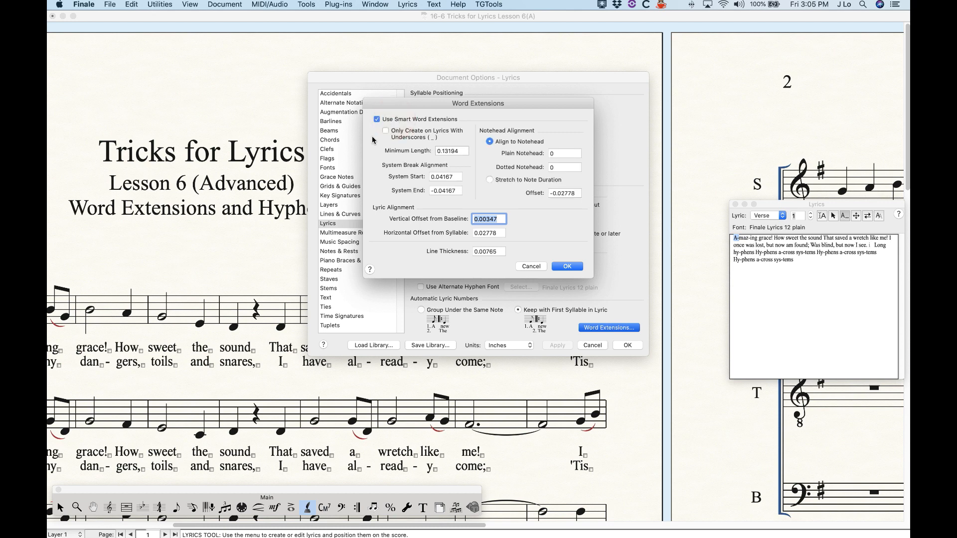
click(564, 265)
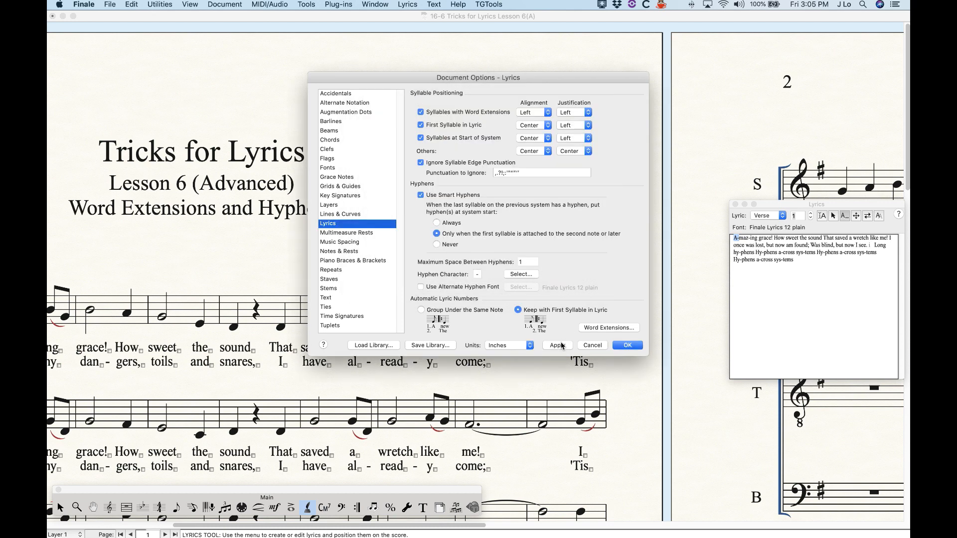
click(557, 346)
click(627, 346)
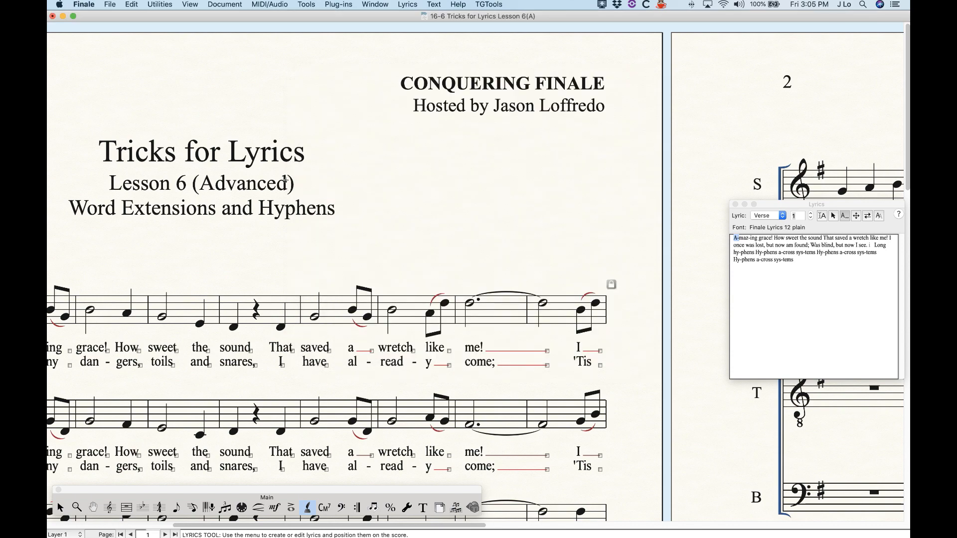
Enable Only Create on Lyrics With Underscores in the document's word extension options.
scroll(288, 176, right, 10)
scroll(271, 182, right, 15)
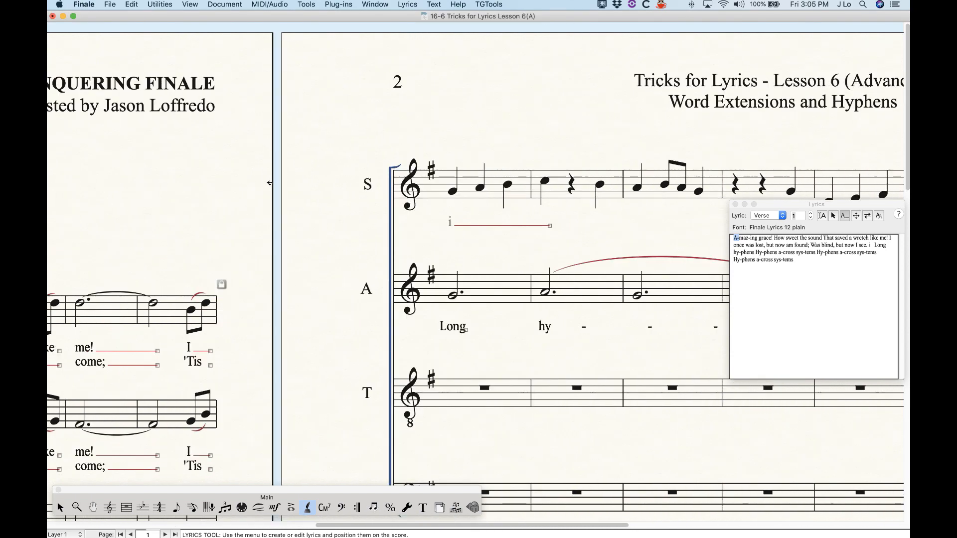
click(224, 4)
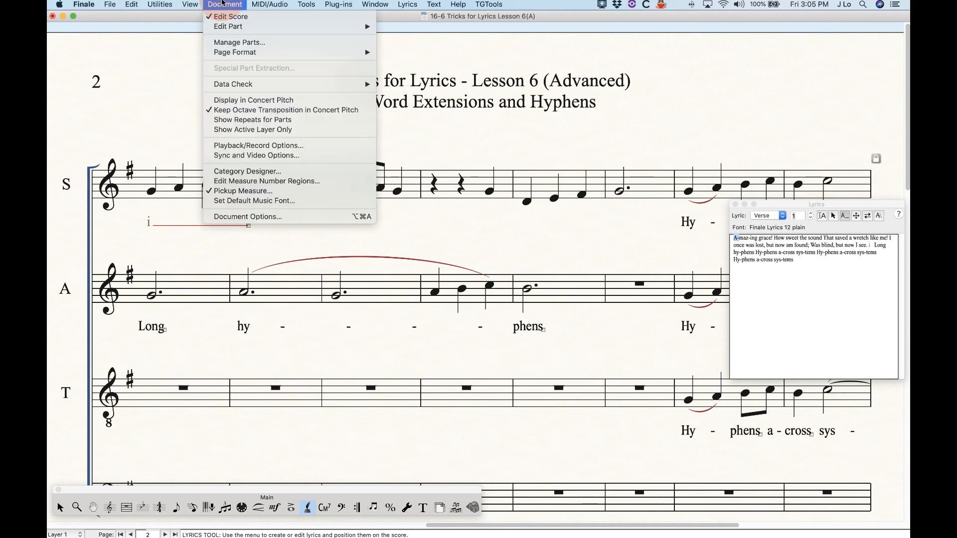
click(254, 218)
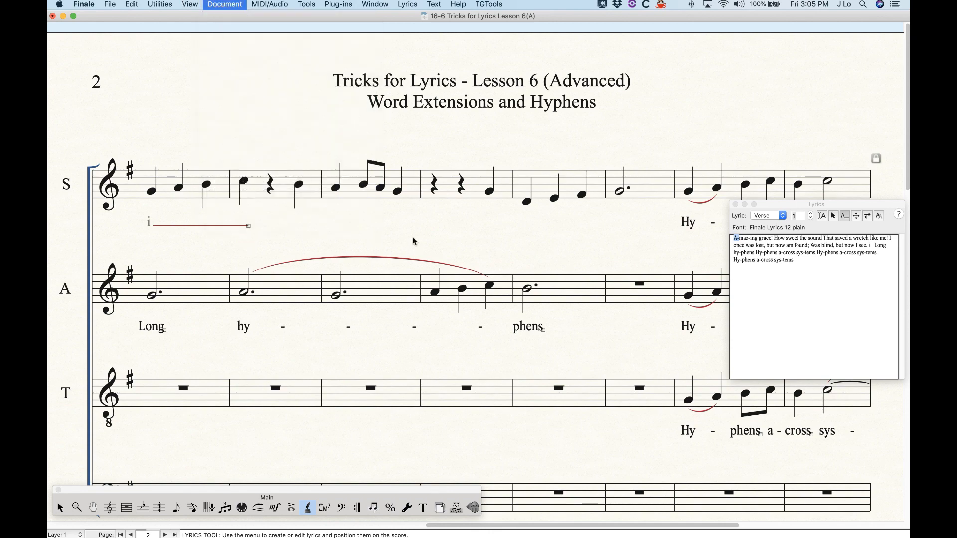
click(609, 327)
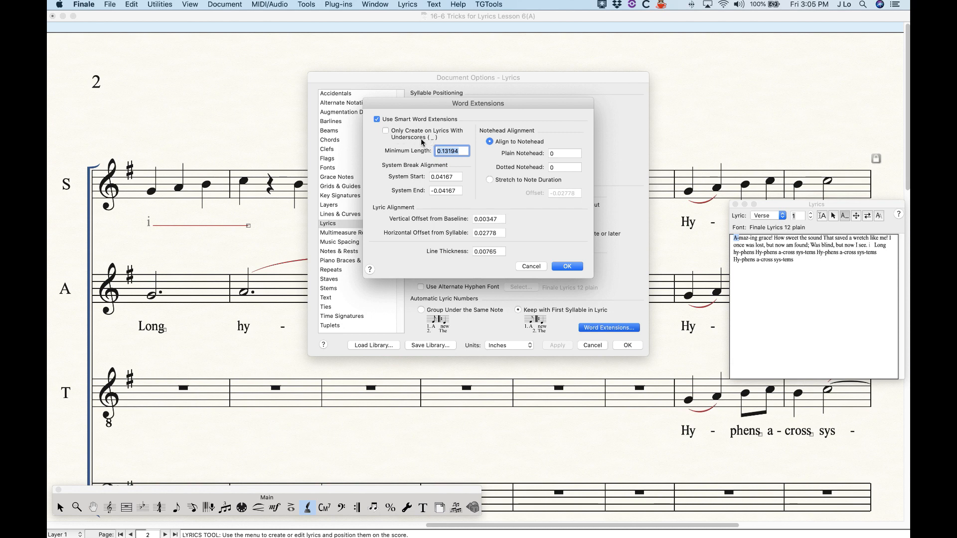
click(385, 131)
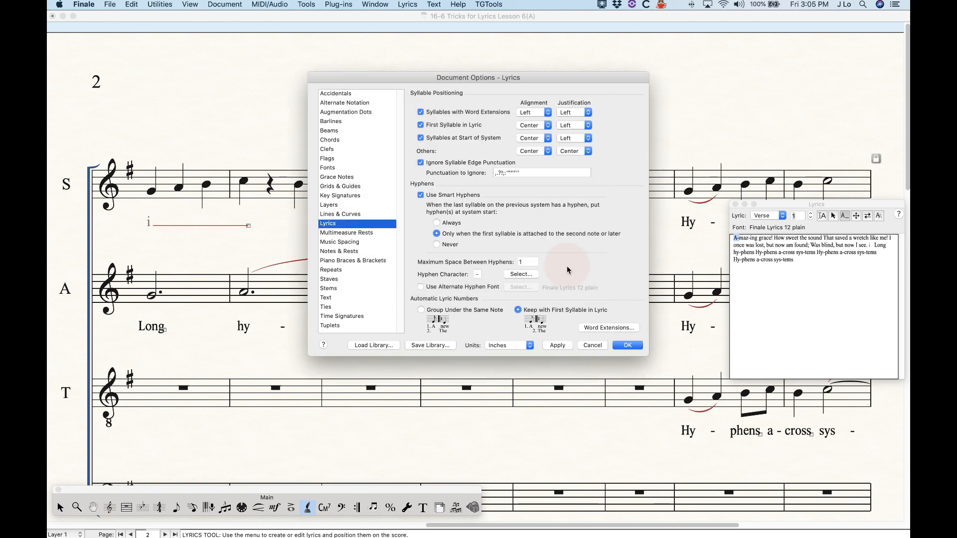
click(627, 344)
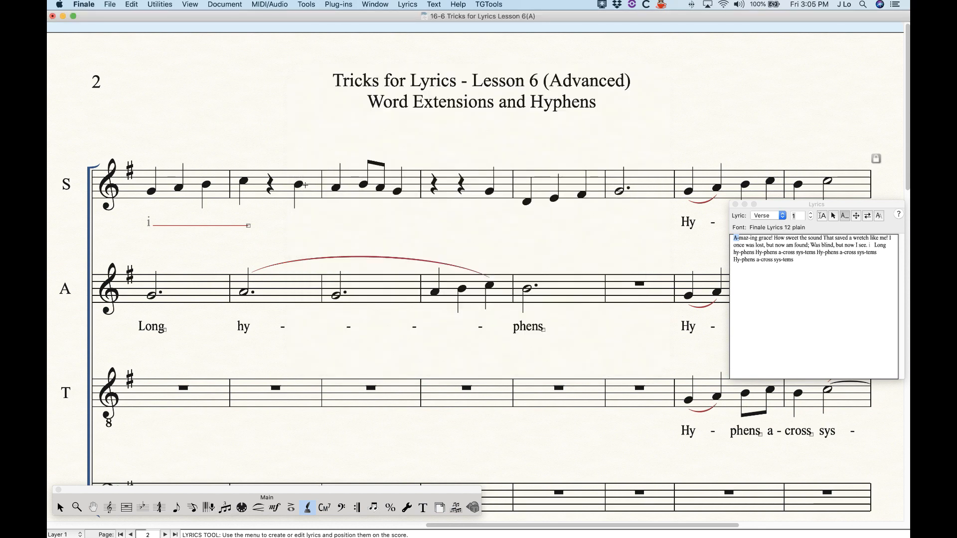
Enter the lyric "Word" under the soprano's last note in page 2's second measure and advance lyric entry past the following notes.
click(823, 216)
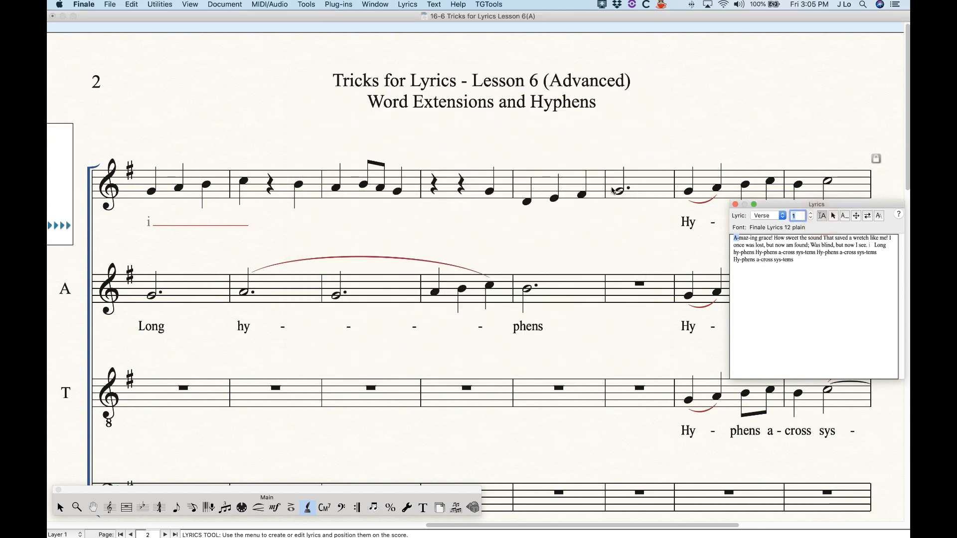
click(305, 194)
click(298, 188)
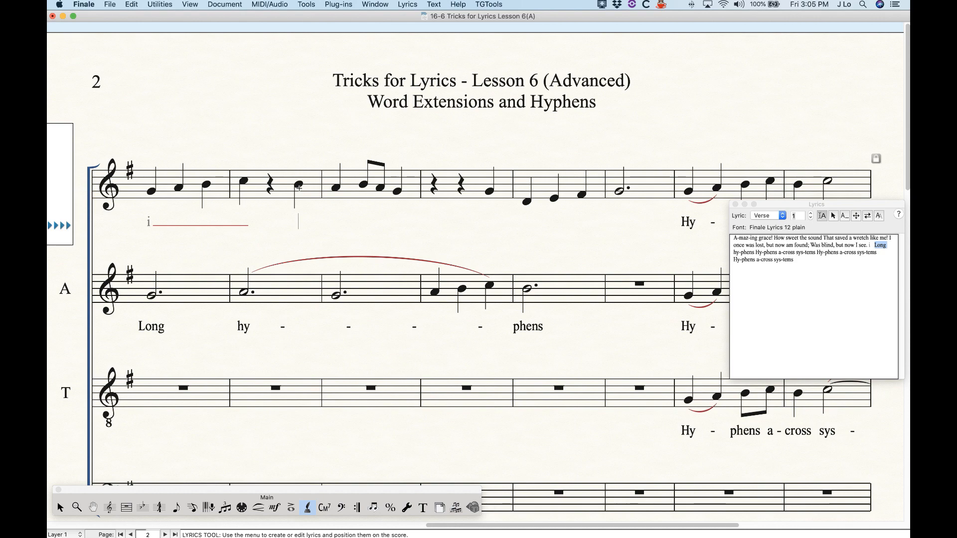
text(Word)
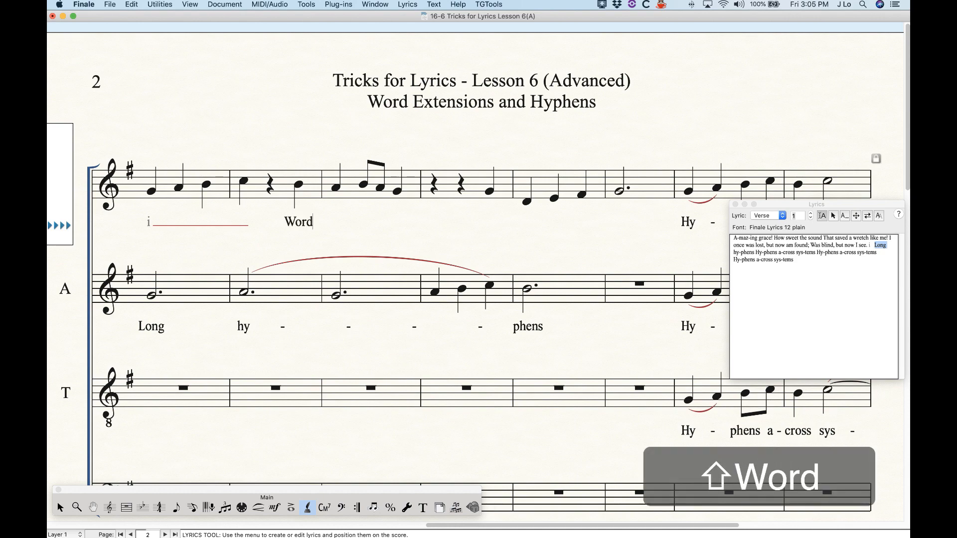
key(space)
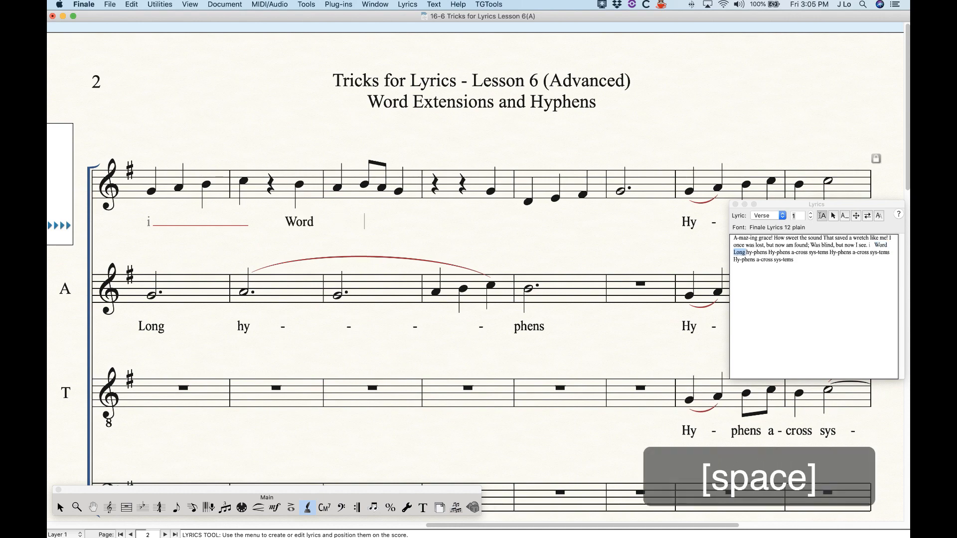
key(space)
Go back and re-enter the soprano's lyric as "Word_", advancing past the third measure's notes to extend its word extension.
key(BackSpace)
key(BackSpace)
key(BackSpace)
key(BackSpace)
key(BackSpace)
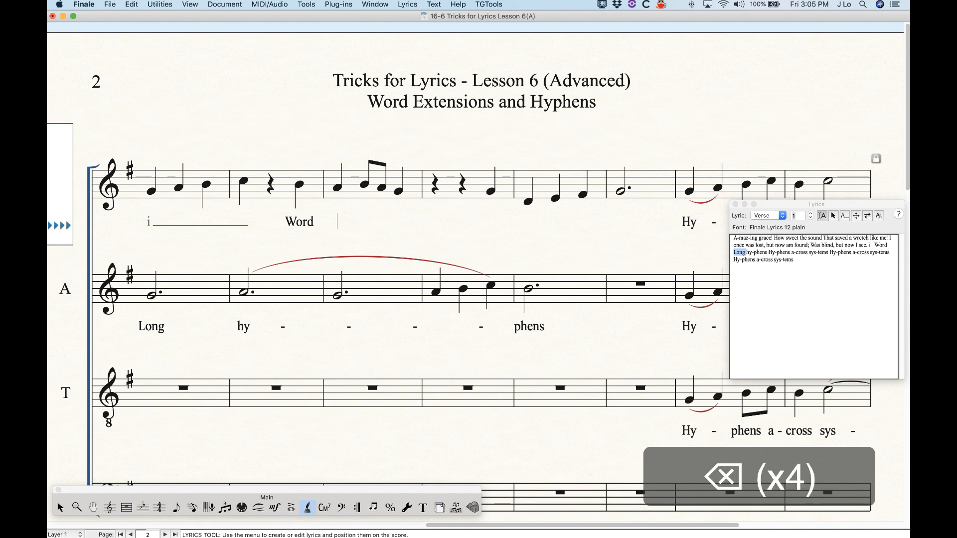
text(Word)
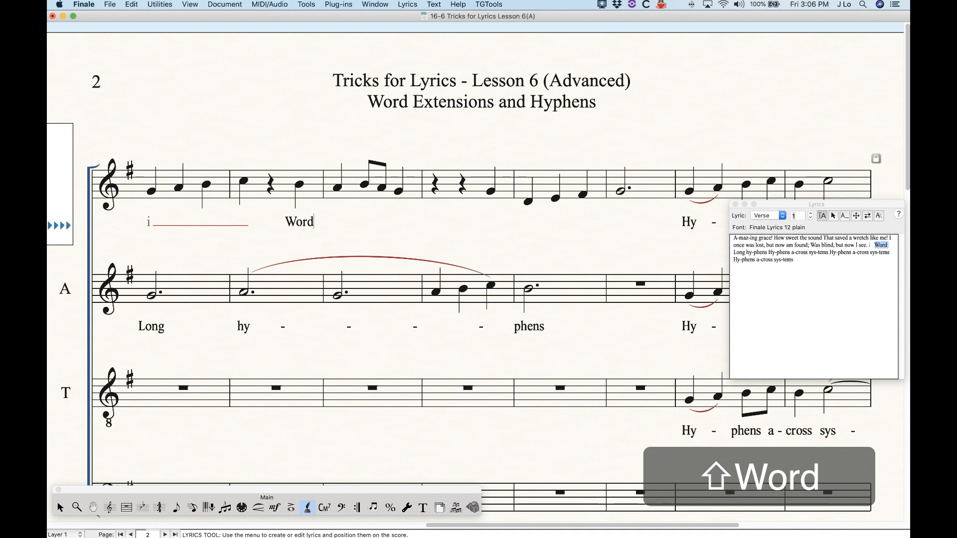
text(_)
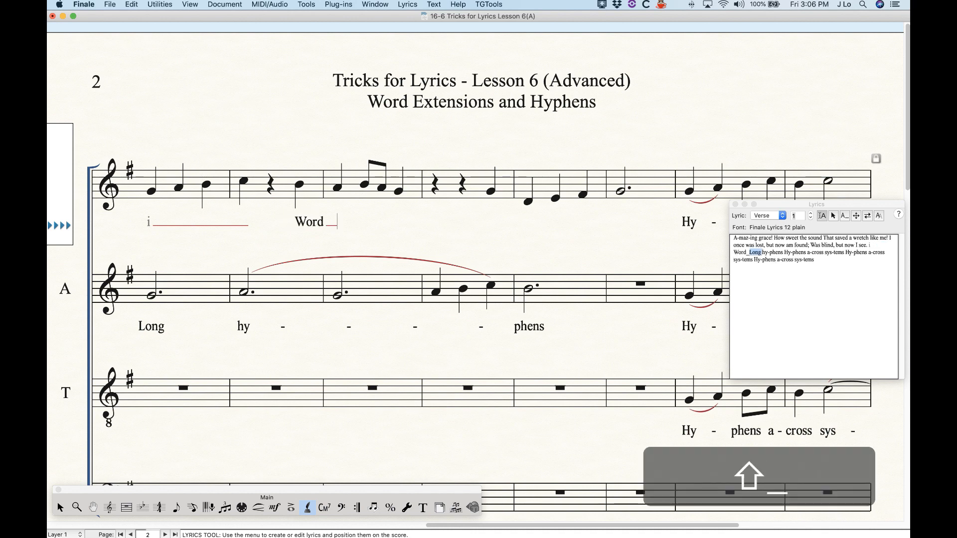
key(space)
key(space)
key(space)
key(space)
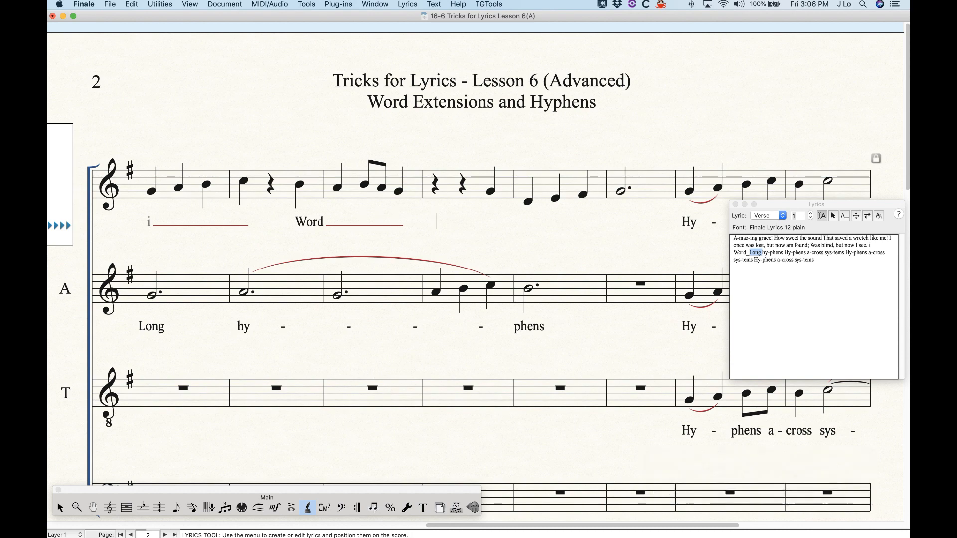
Move lyric entry back to the second note of the soprano's third measure to shorten the extension after "Word_".
key(BackSpace)
key(BackSpace)
key(BackSpace)
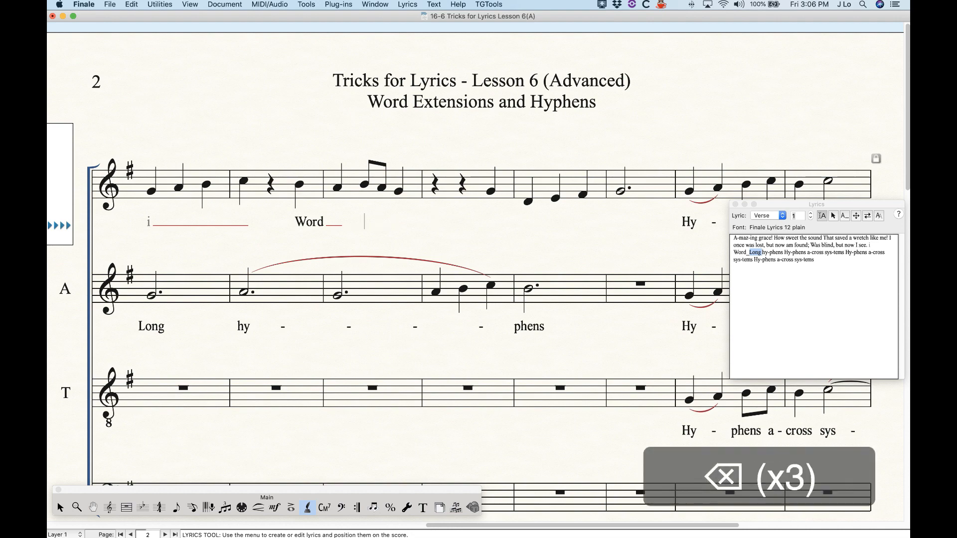
Delete the "Word_" lyric and its extension from the soprano's second measure on page 2.
key(BackSpace)
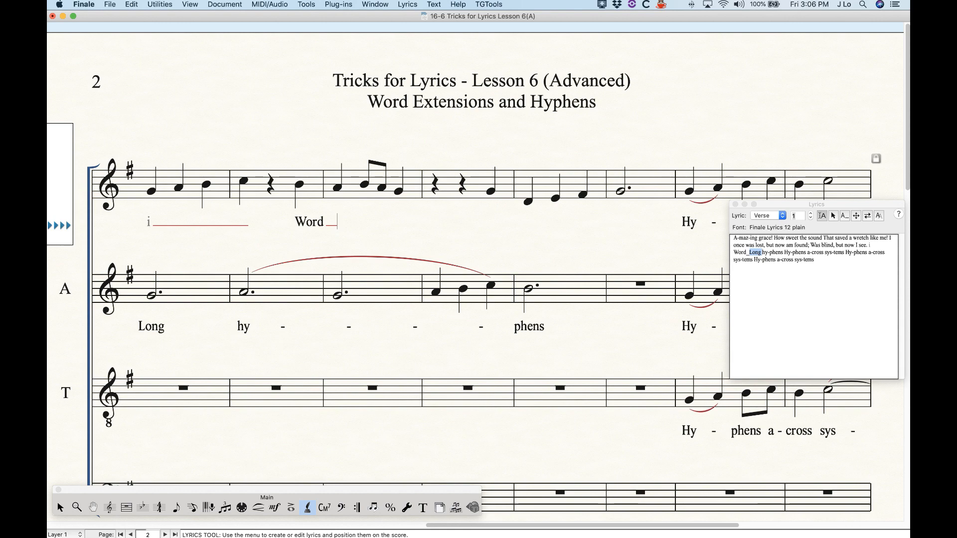
key(BackSpace)
key(BackSpace)
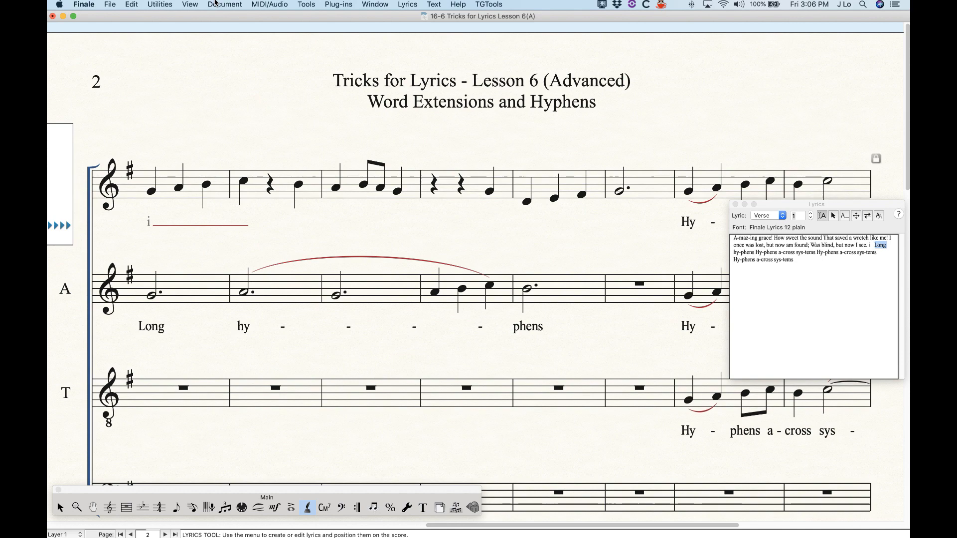
click(221, 5)
click(251, 217)
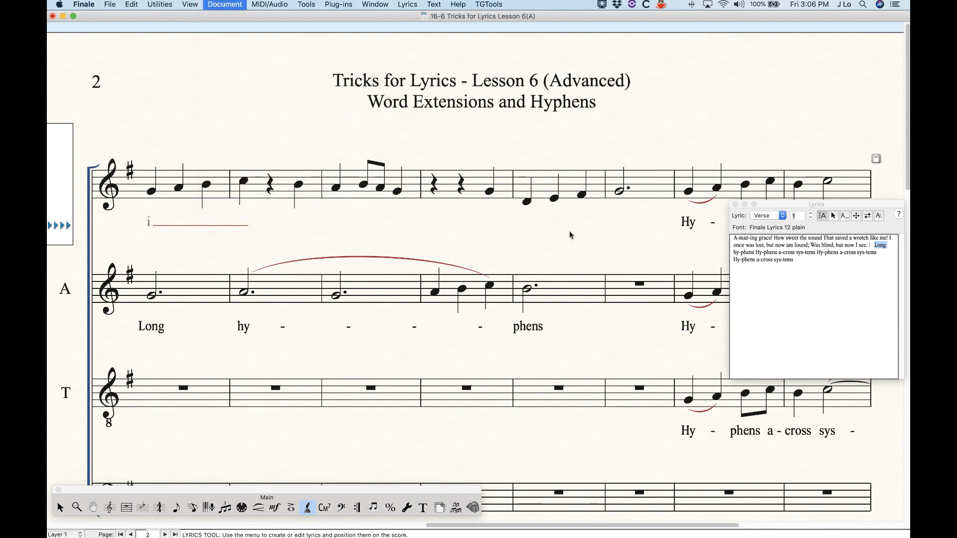
click(607, 328)
click(404, 134)
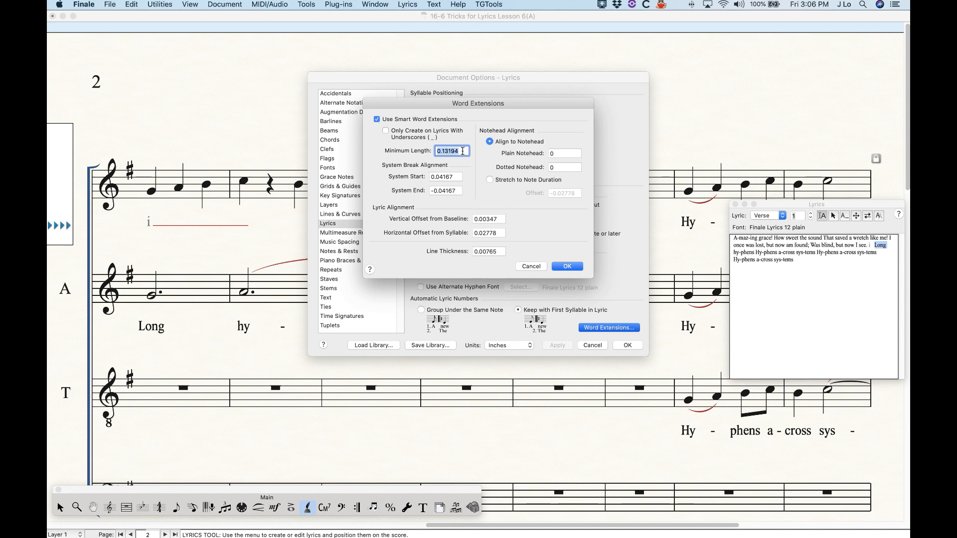
click(567, 266)
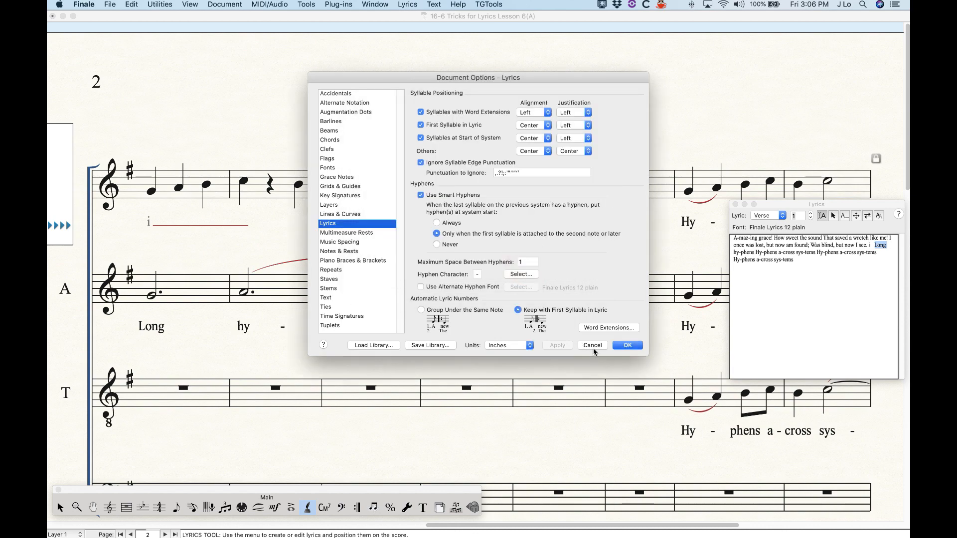
click(593, 345)
Set the minimum length of smart word extensions to 0.1 inches in the document's lyric options and apply it to page 1.
scroll(383, 335, left, 15)
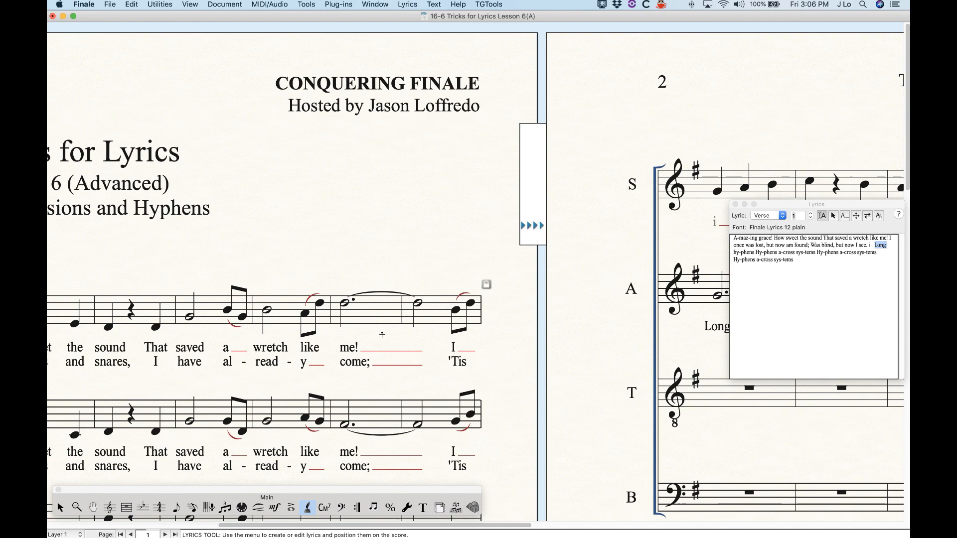
scroll(388, 361, down, 2)
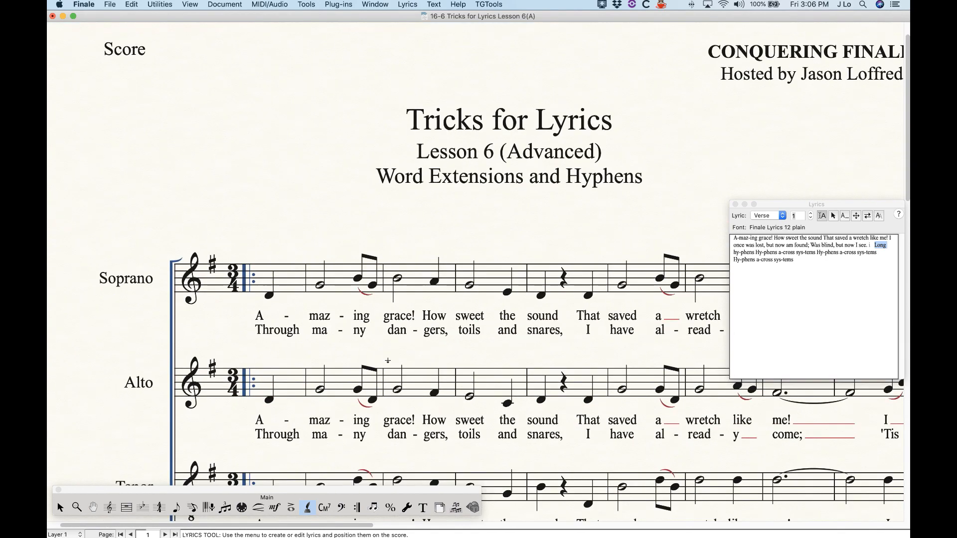
click(225, 5)
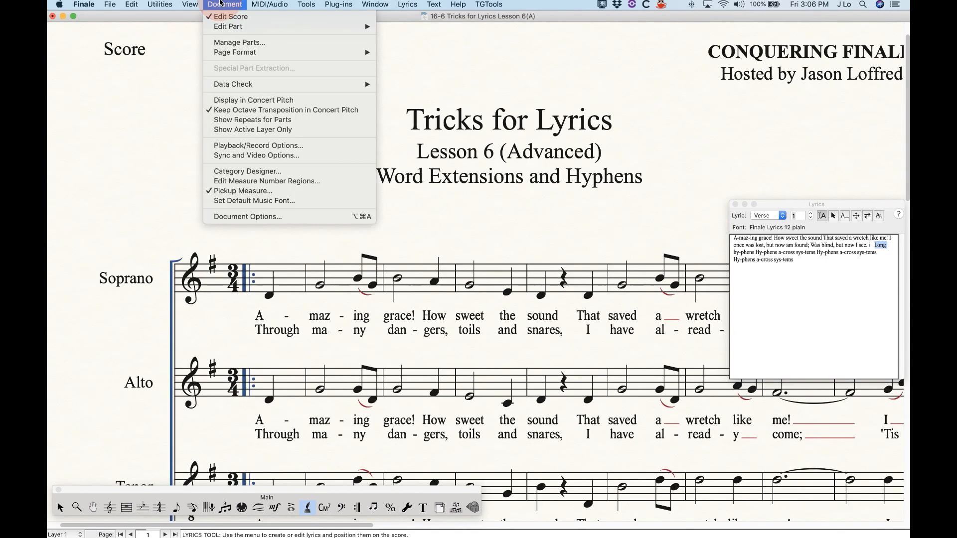
click(254, 216)
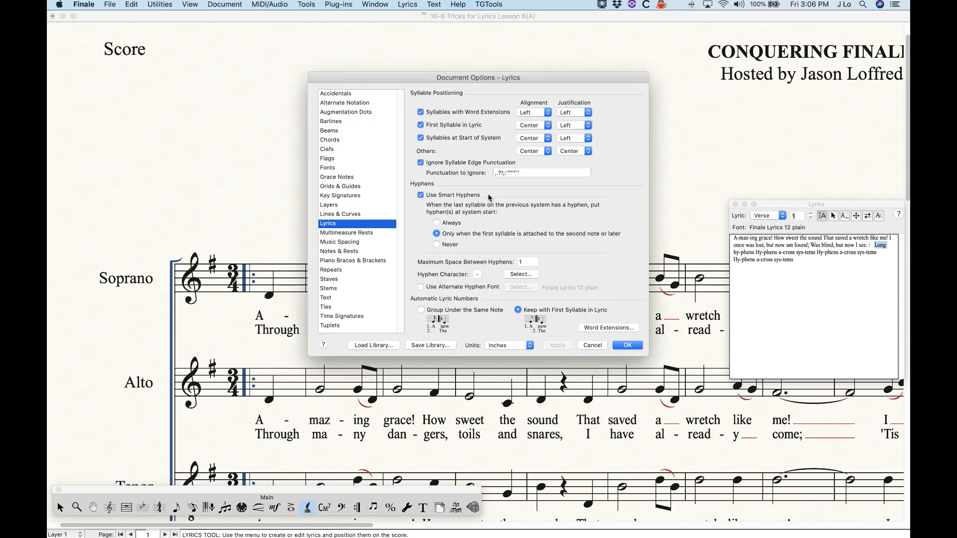
click(606, 328)
drag(435, 105, 459, 67)
click(484, 114)
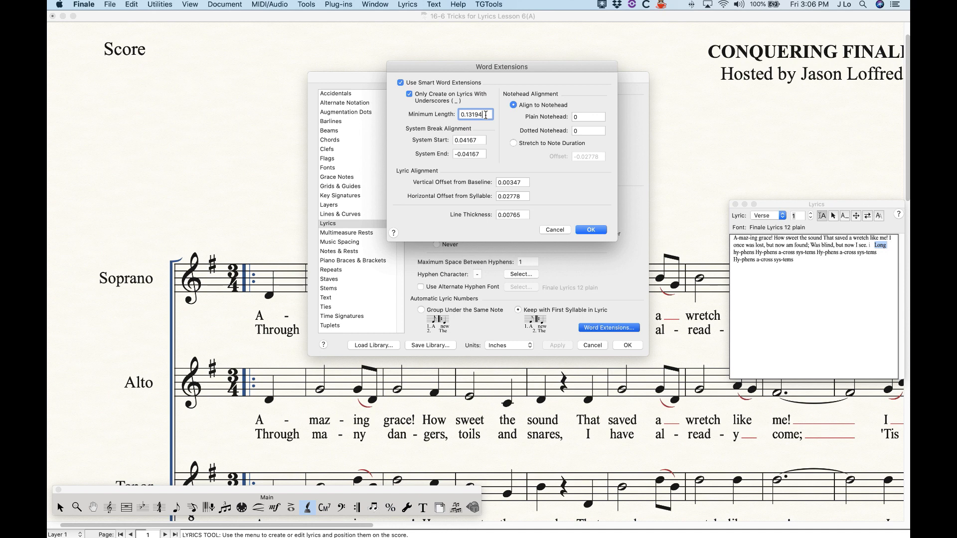
key(BackSpace)
key(BackSpace)
key(BackSpace)
key(BackSpace)
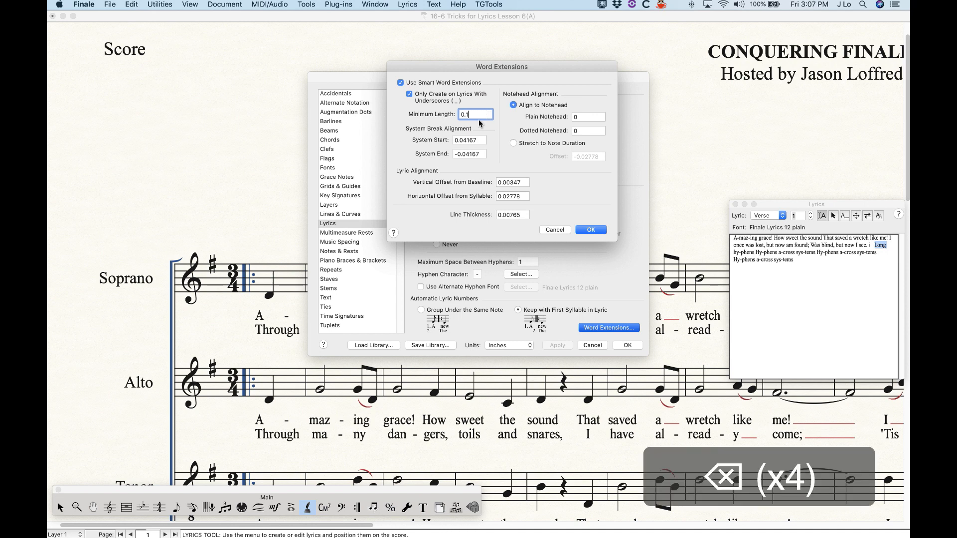
click(593, 231)
click(566, 348)
Move the document options clear of the first system, then set the minimum word extension length to 0.01 and apply it.
drag(441, 78, 611, 20)
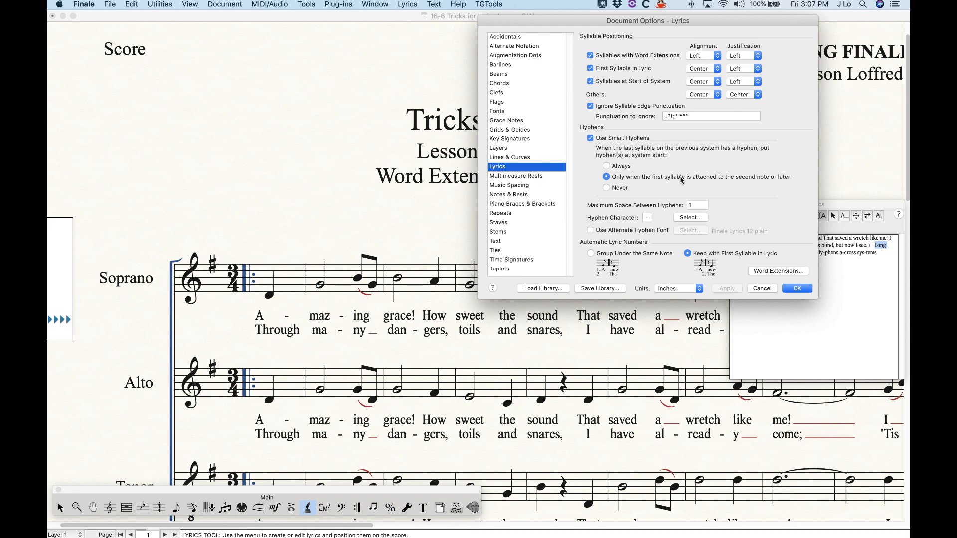
click(762, 271)
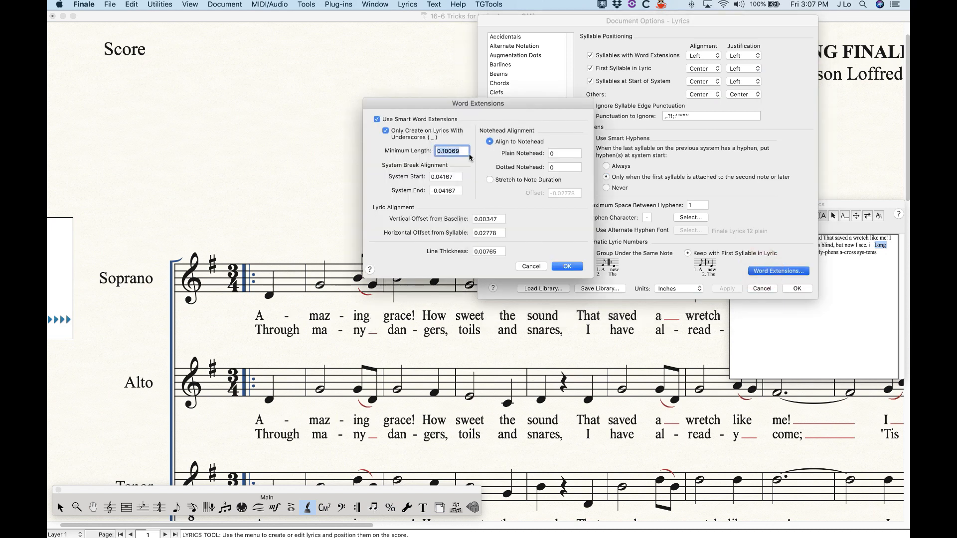
click(445, 152)
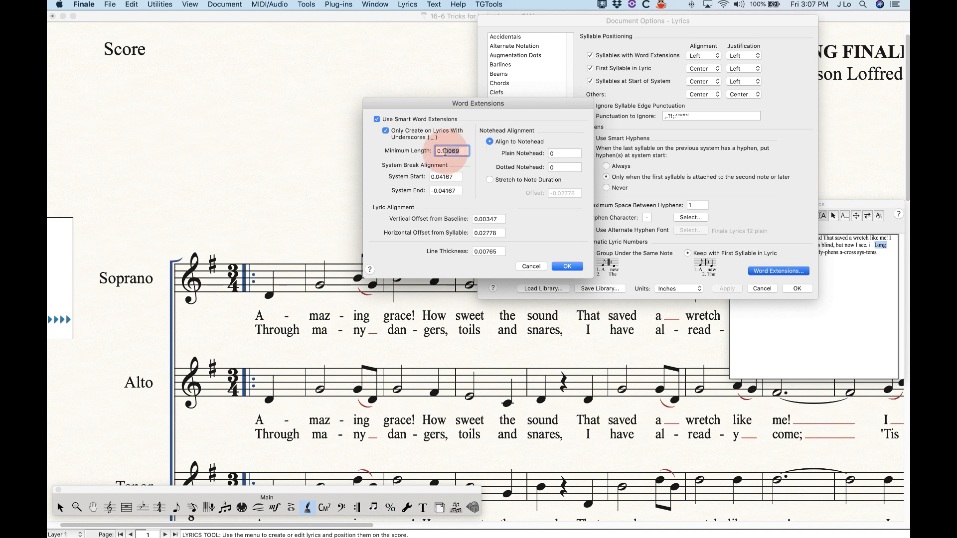
drag(443, 154, 482, 162)
key(BackSpace)
key(BackSpace)
text(01)
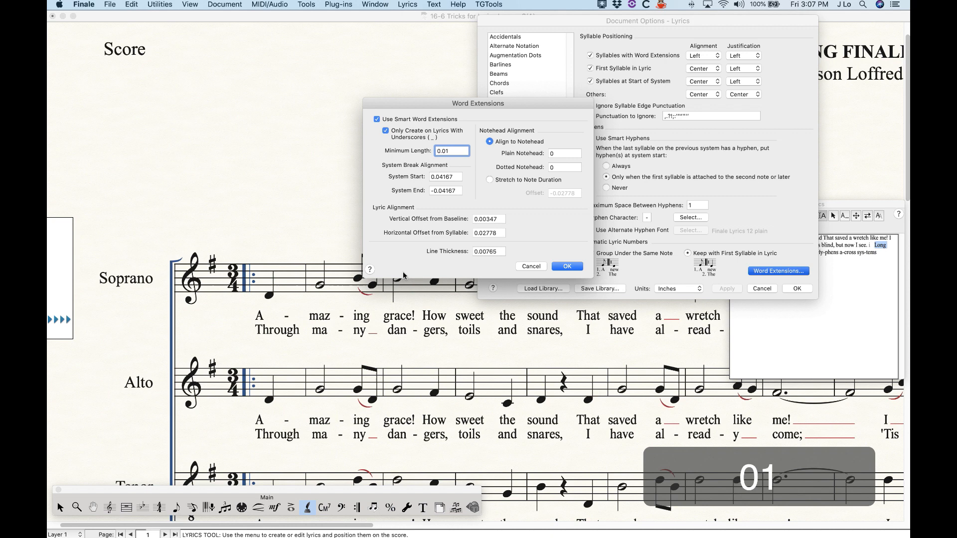
click(567, 267)
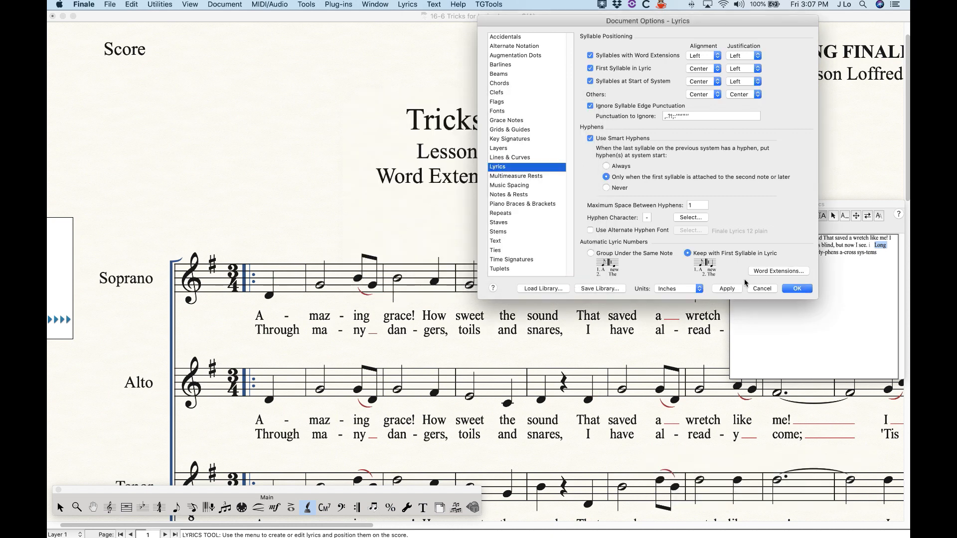
click(733, 288)
Set the minimum word extension length to 0.13 and apply it to the score.
click(779, 272)
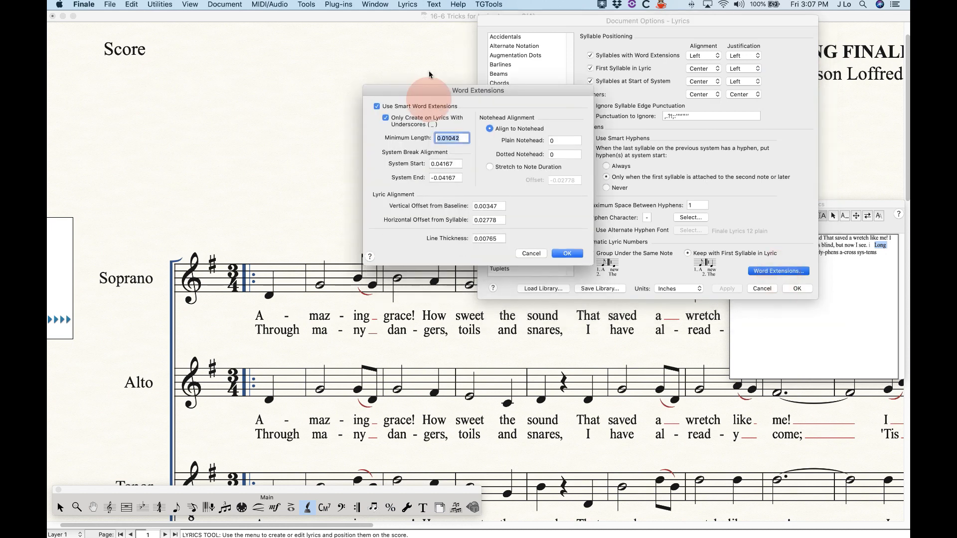
click(443, 115)
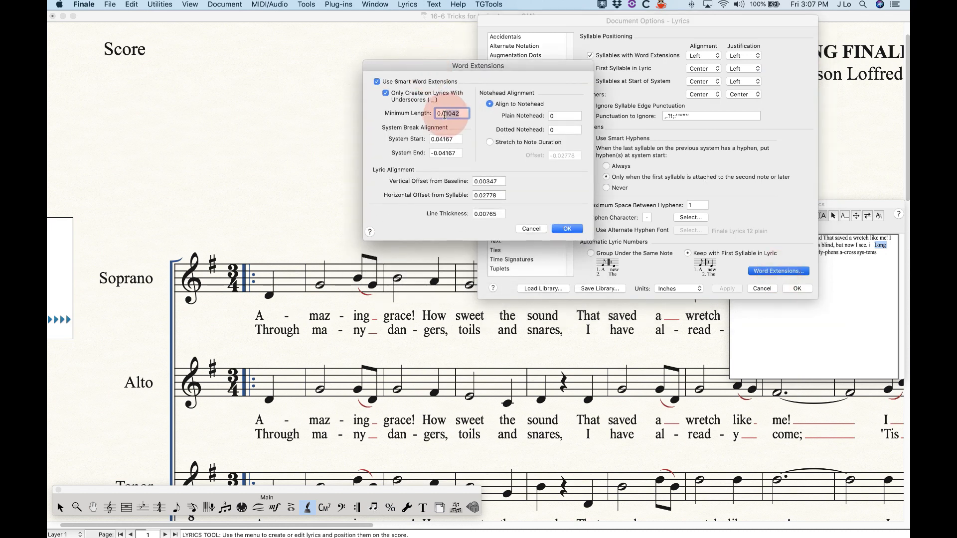
text(13)
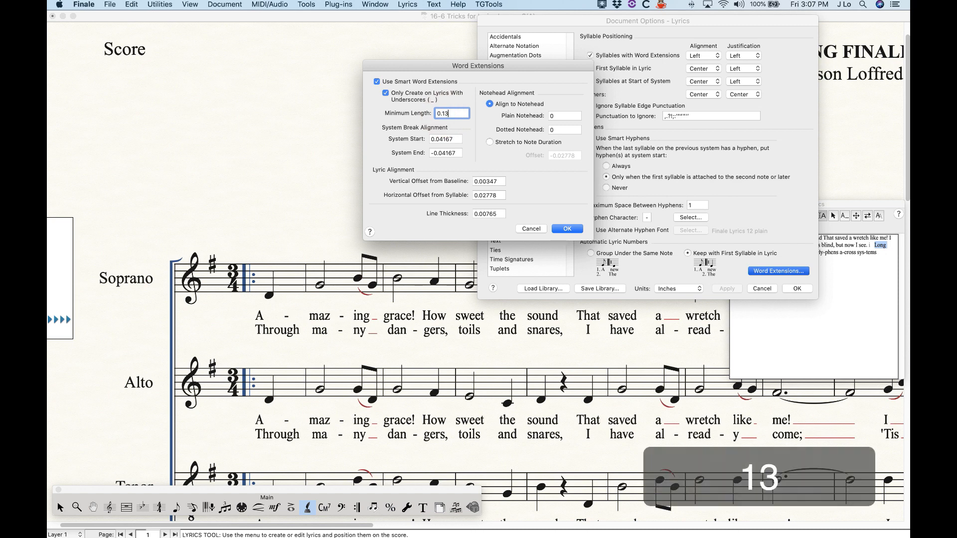
click(566, 229)
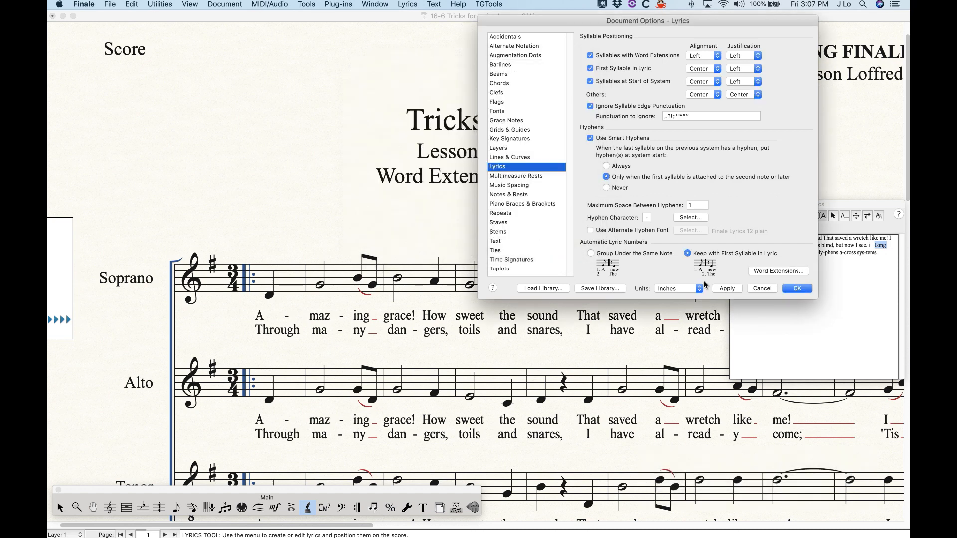
click(726, 289)
Review the system break alignment settings for word extensions and close the document options.
click(791, 273)
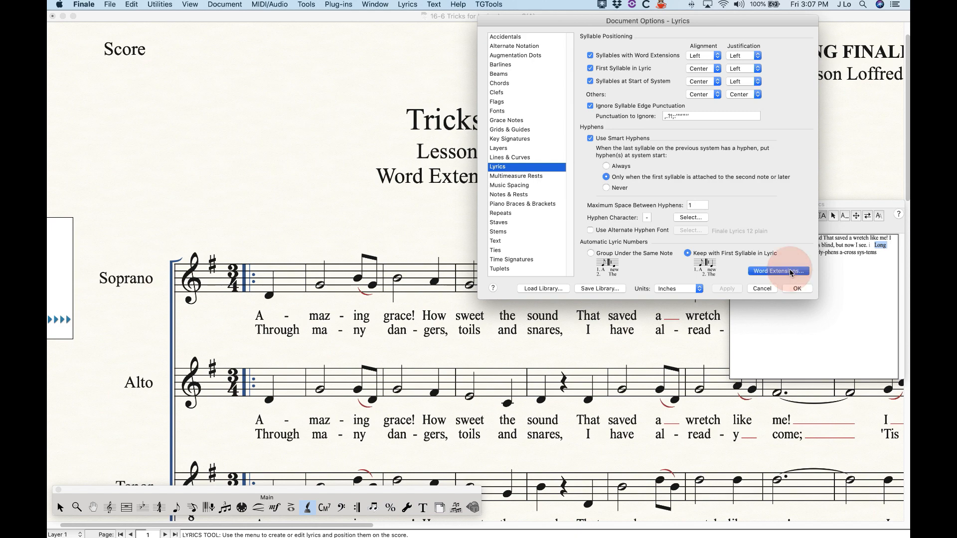
drag(458, 106, 414, 47)
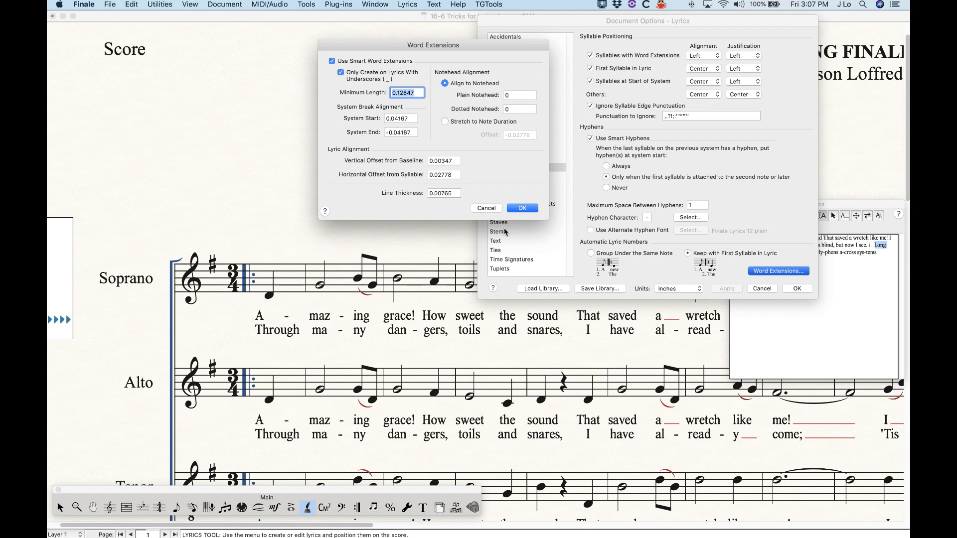
click(484, 208)
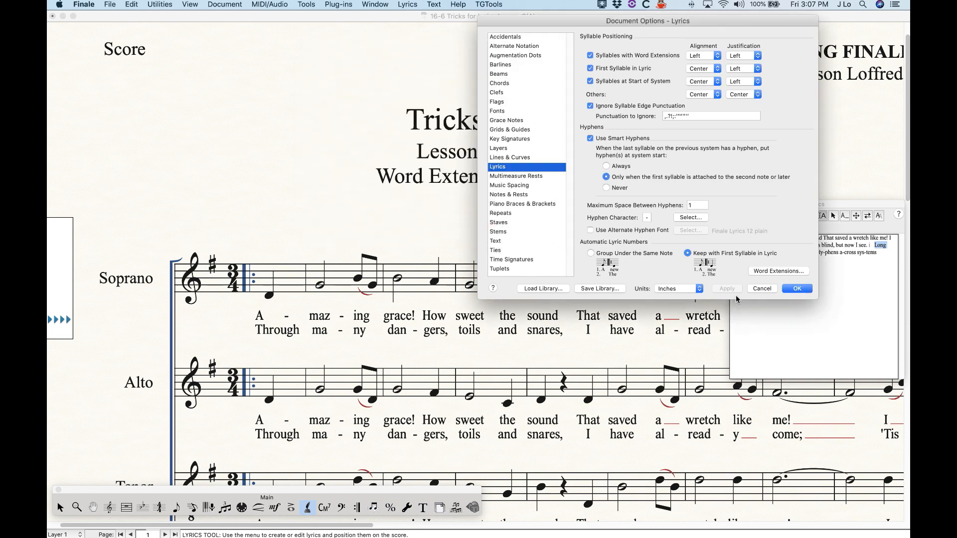
click(793, 289)
Move the last measure of page 1's first system down to the next system with the Selection tool.
scroll(436, 294, right, 9)
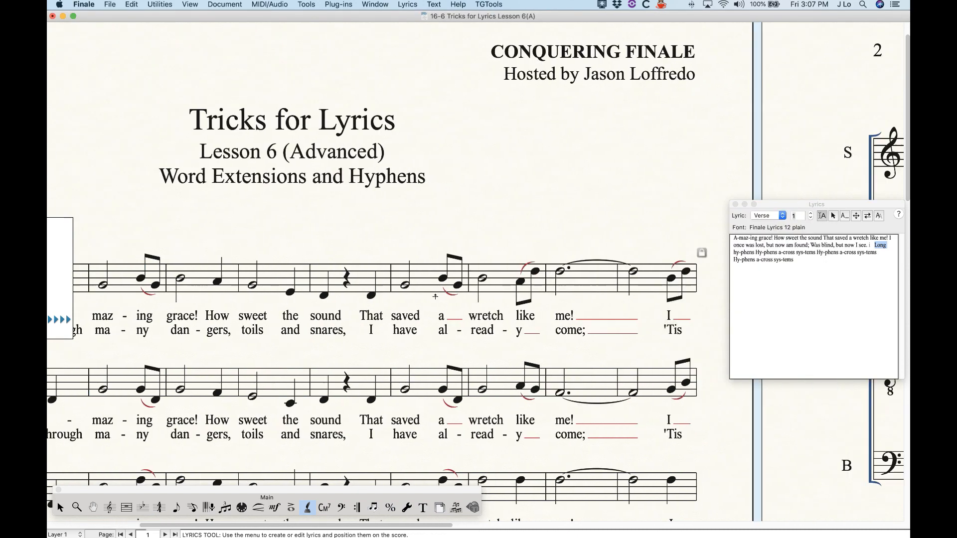
scroll(436, 294, down, 5)
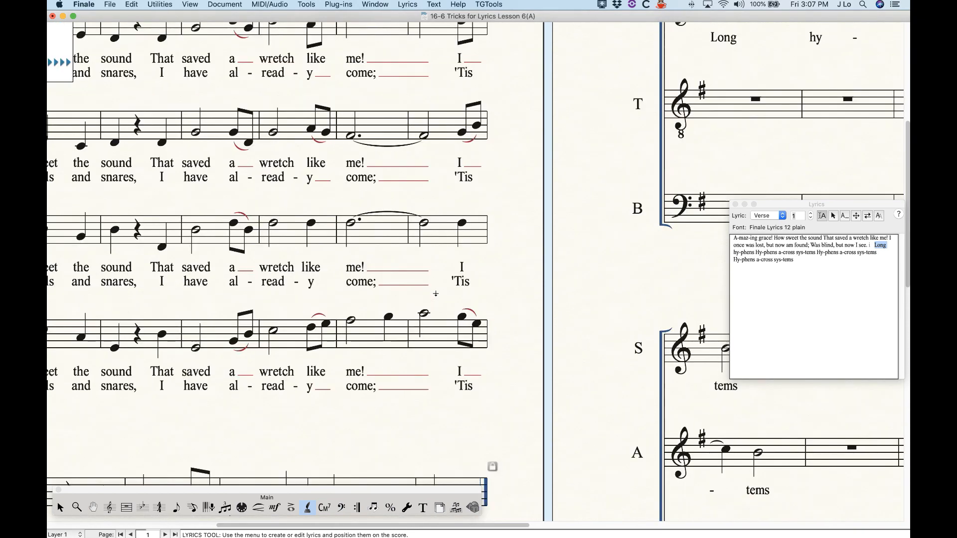
scroll(436, 294, right, 10)
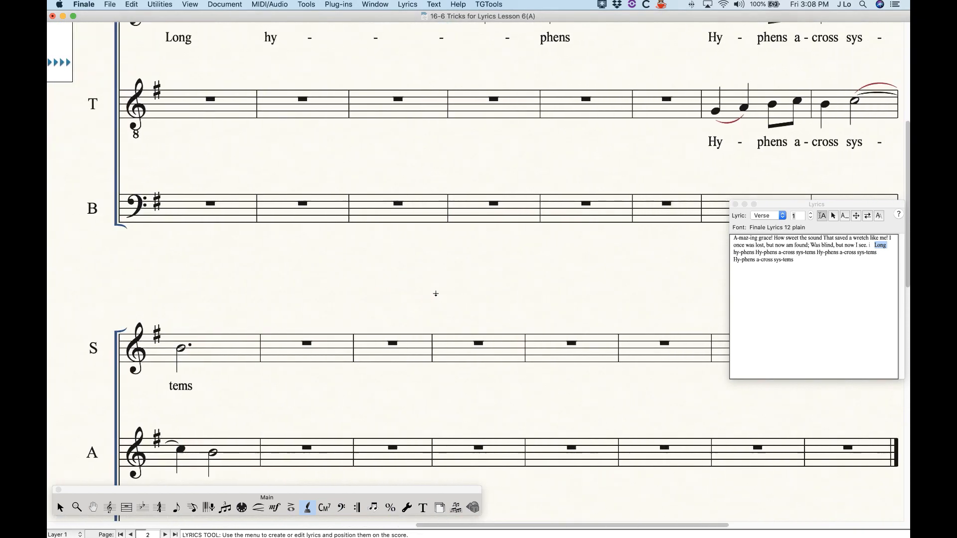
scroll(414, 284, left, 13)
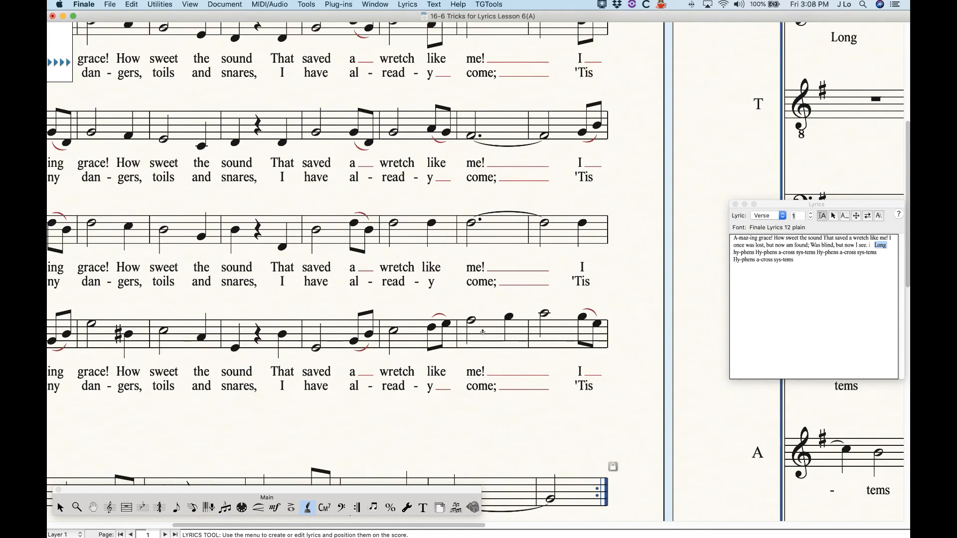
scroll(482, 331, up, 6)
click(60, 508)
click(559, 319)
key(Down)
scroll(516, 393, down, 2)
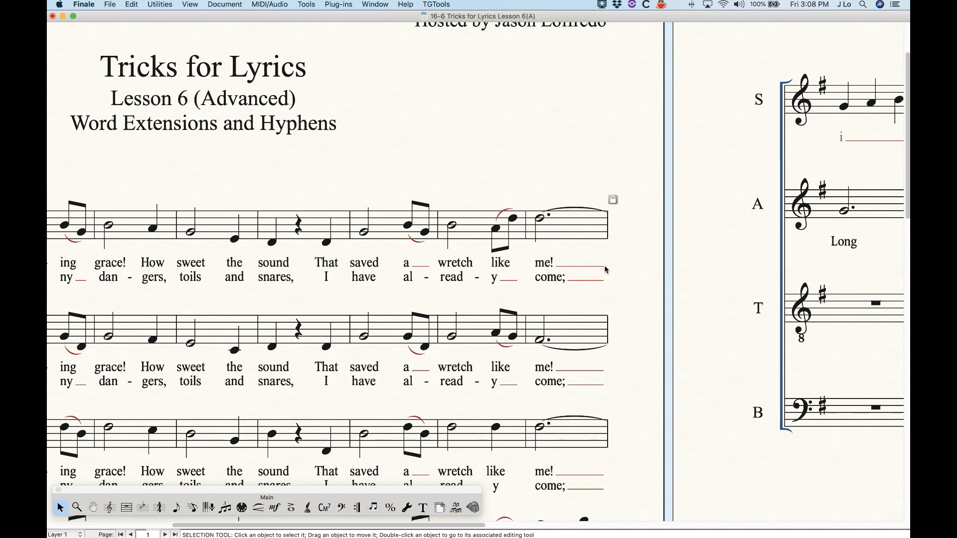
Set the System End alignment of word extensions to 0 in the document's lyric options and accept the change.
click(225, 4)
click(252, 217)
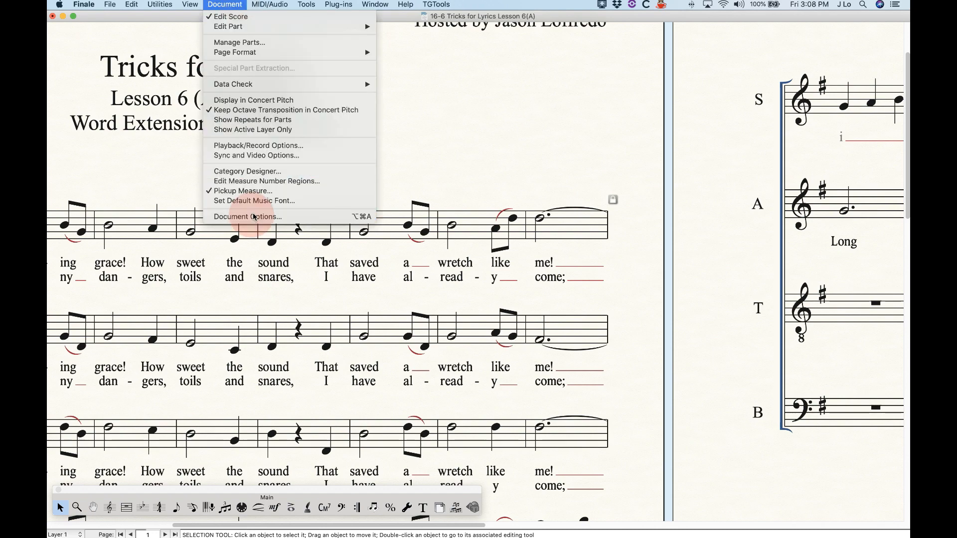
click(626, 329)
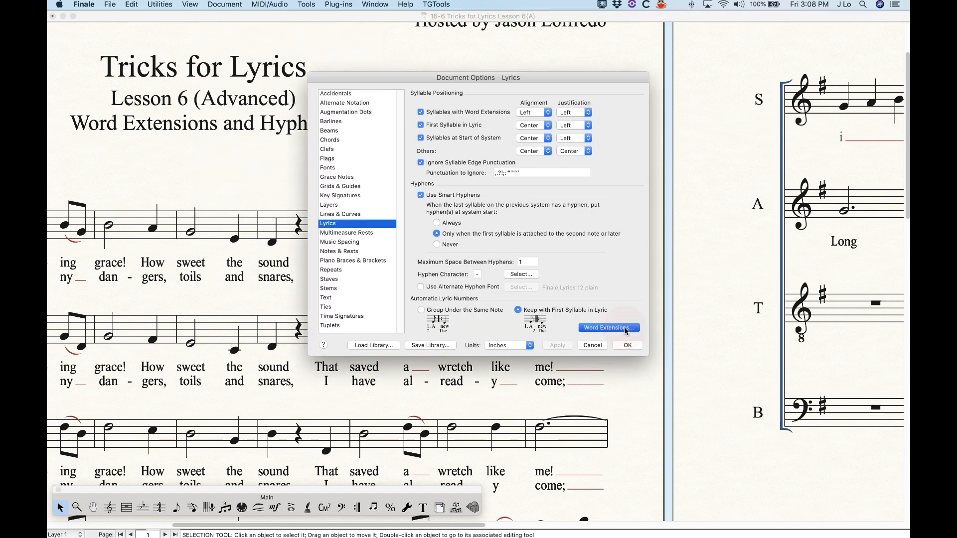
drag(454, 107, 496, 95)
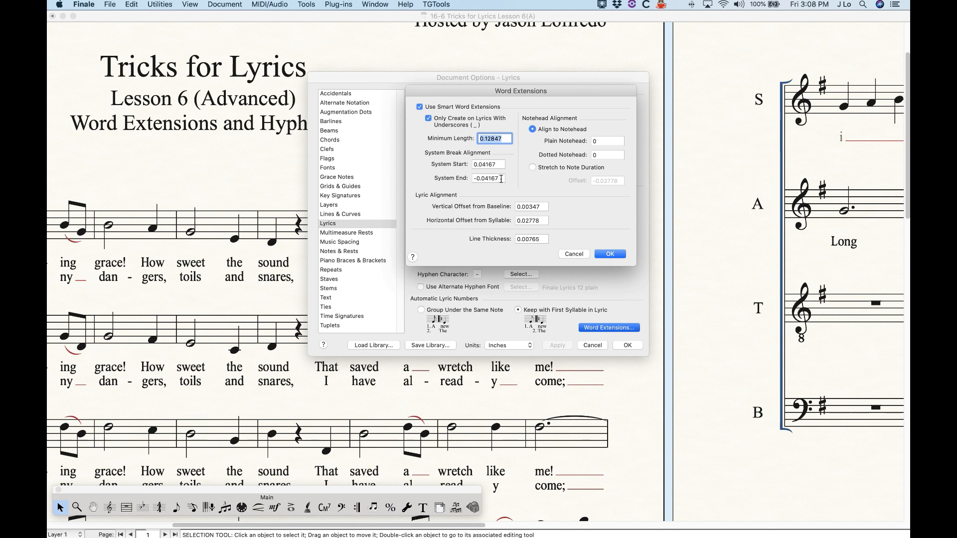
triple_click(501, 178)
text(0)
click(612, 254)
click(629, 346)
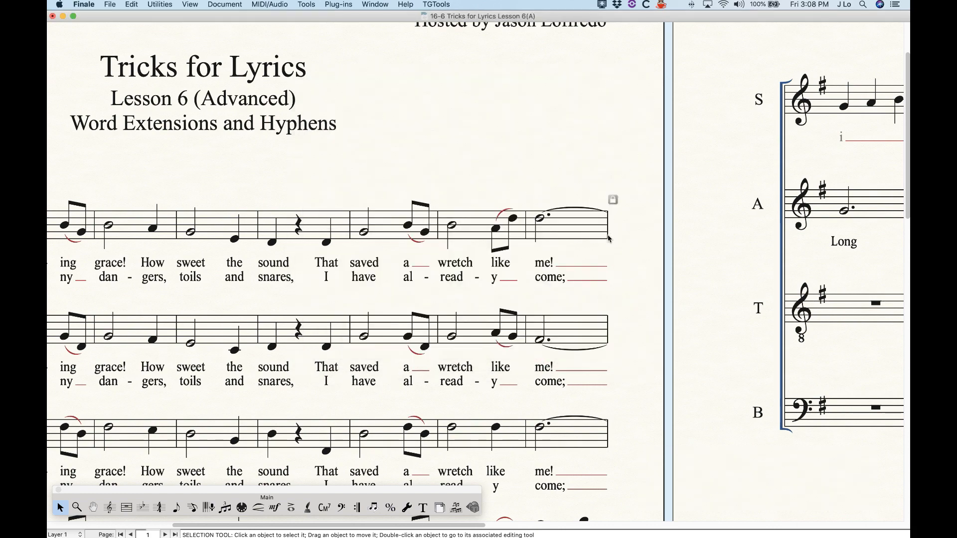
Set the System End alignment of word extensions to -0.04 in the document's lyric options and accept the change.
click(232, 4)
click(240, 217)
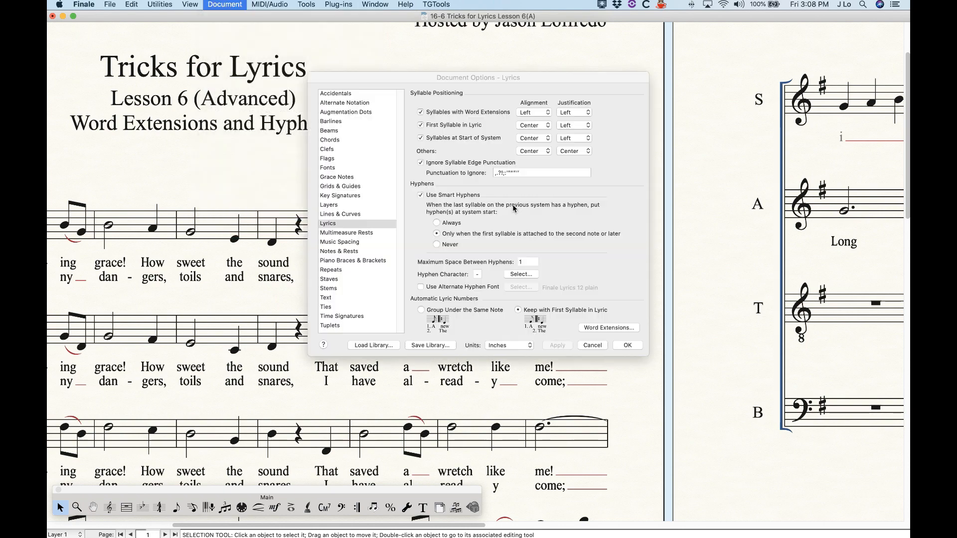
click(609, 328)
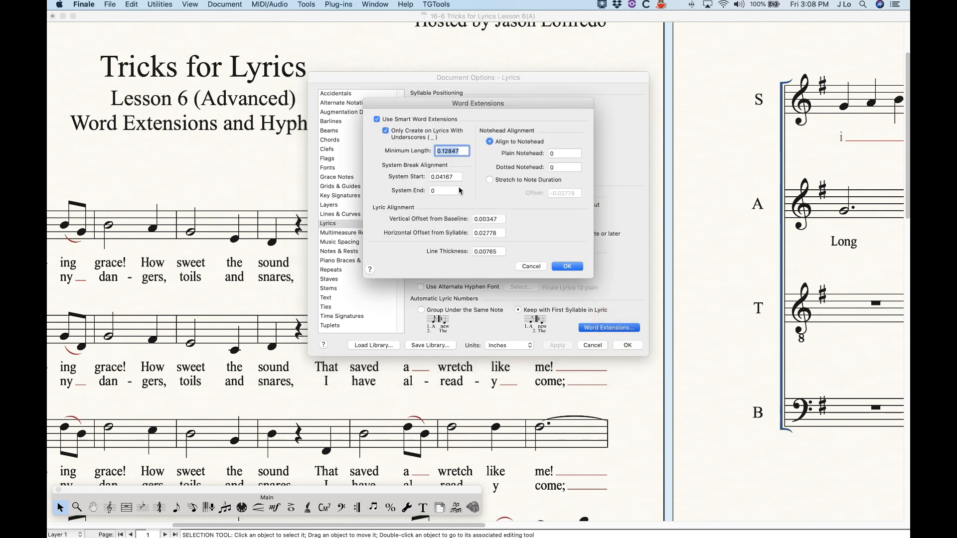
click(445, 190)
text(-.04)
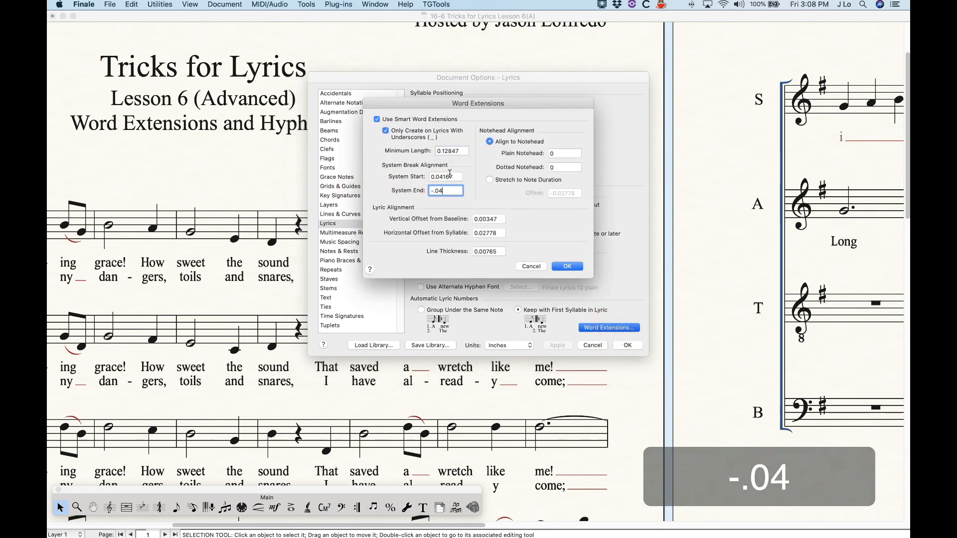
click(560, 268)
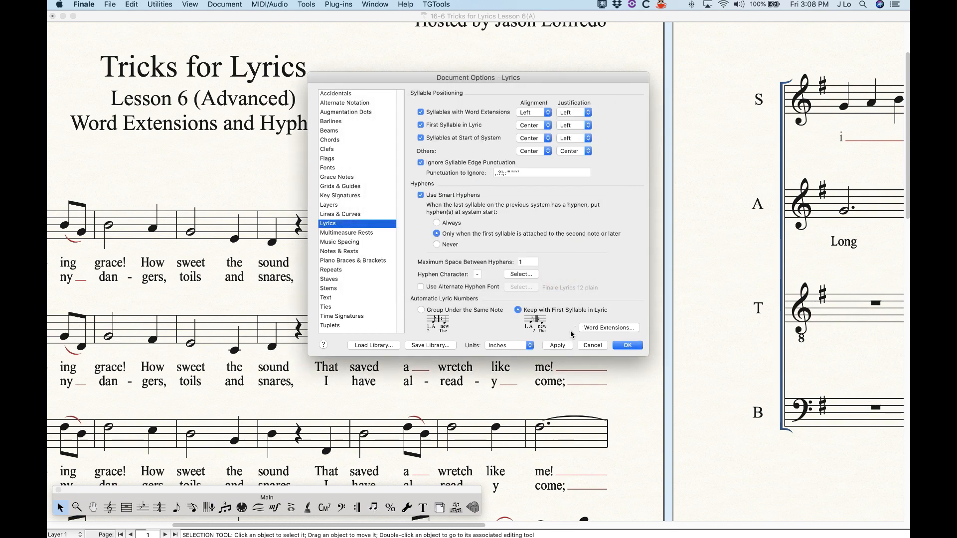
click(629, 346)
Set the System Start alignment of word extensions to -0.1 to shift the lines at the start of page 1's second system.
scroll(389, 332, left, 7)
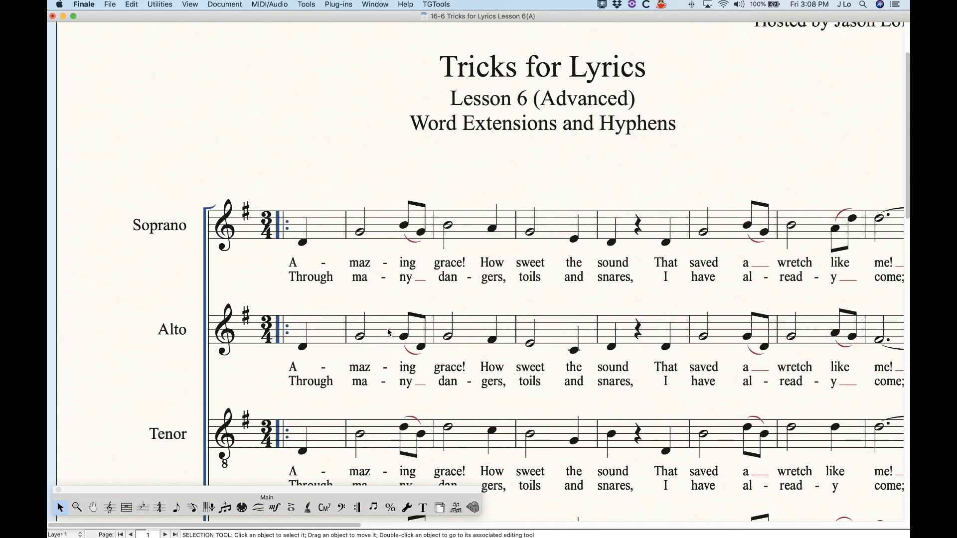
scroll(382, 315, down, 18)
scroll(383, 314, up, 15)
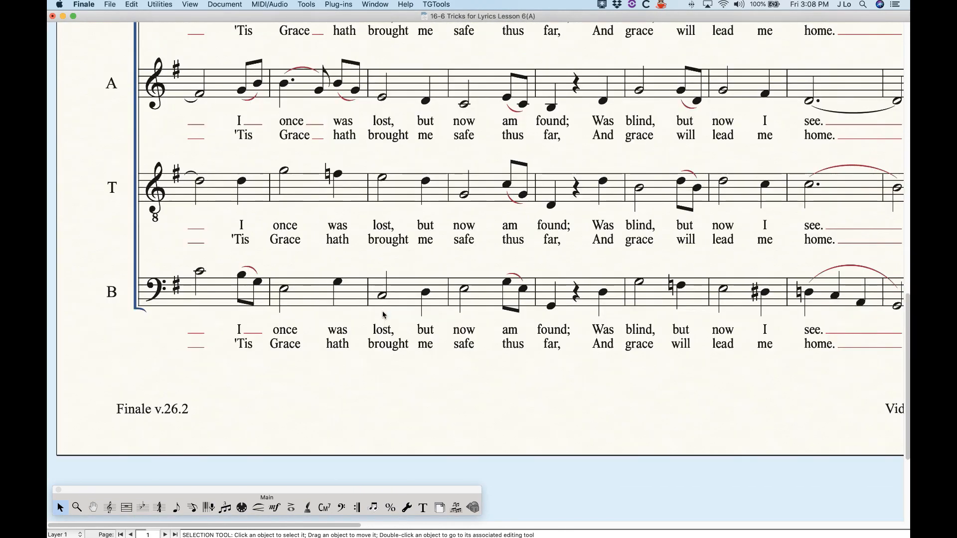
click(191, 141)
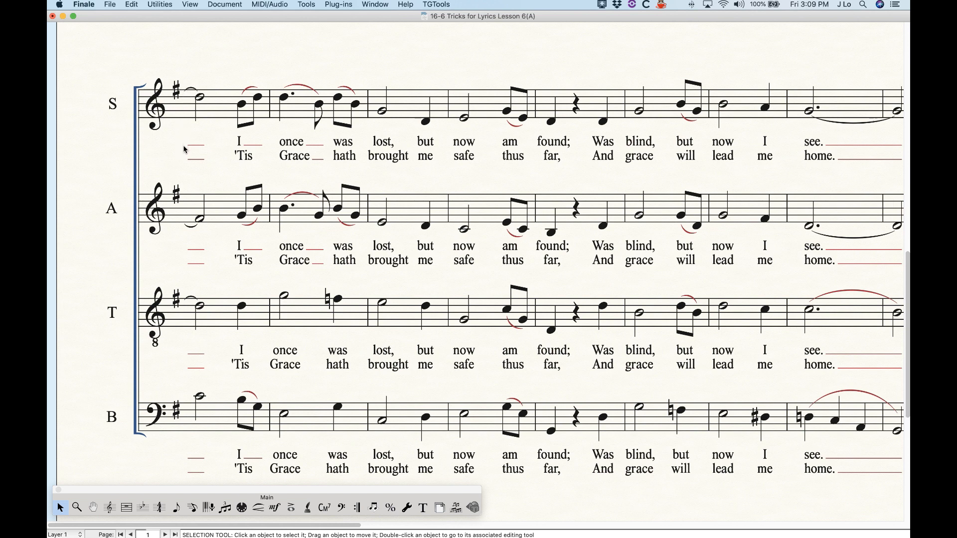
click(233, 4)
click(254, 216)
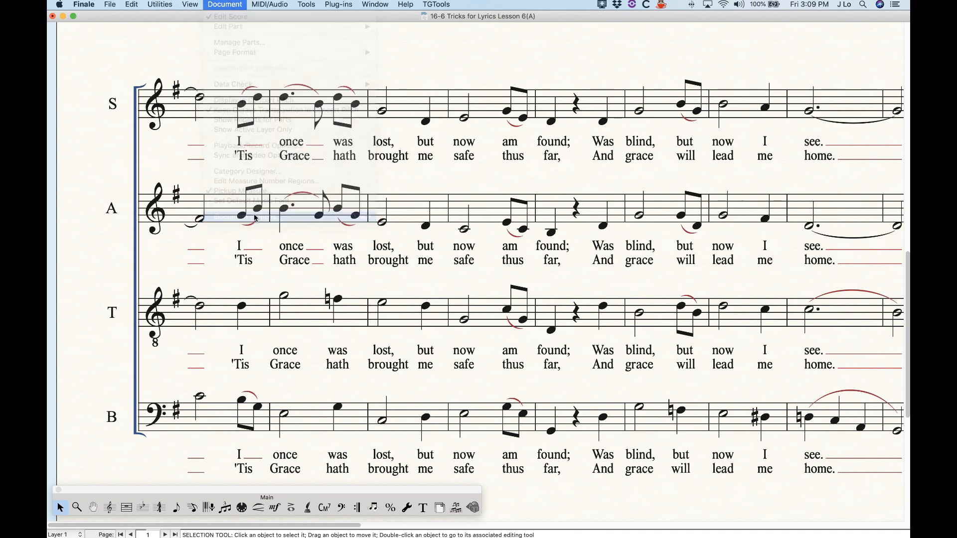
click(406, 77)
drag(417, 76, 443, 66)
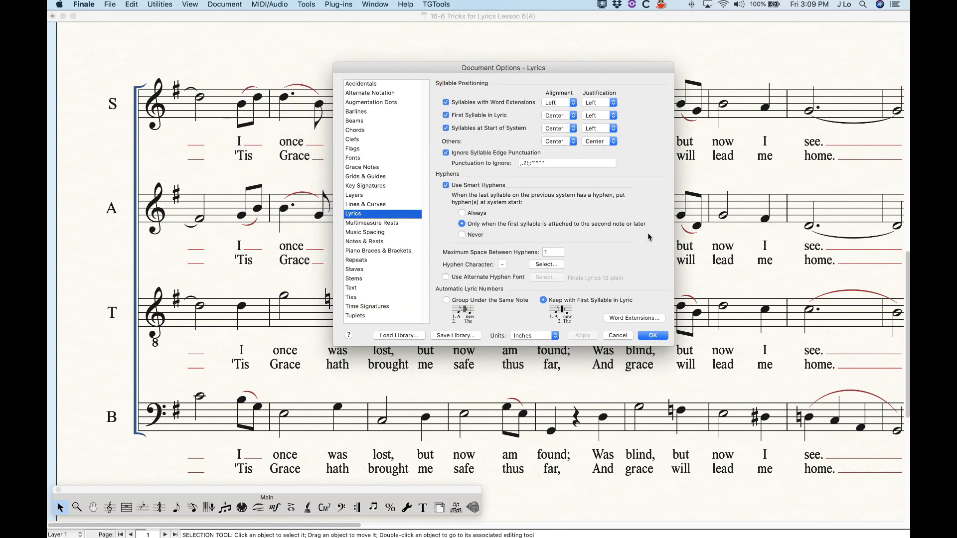
click(642, 320)
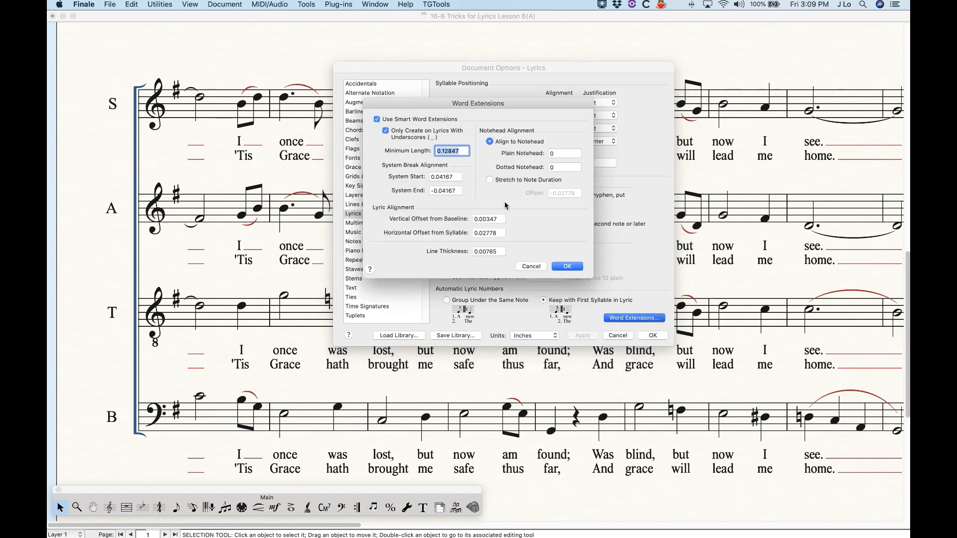
click(454, 176)
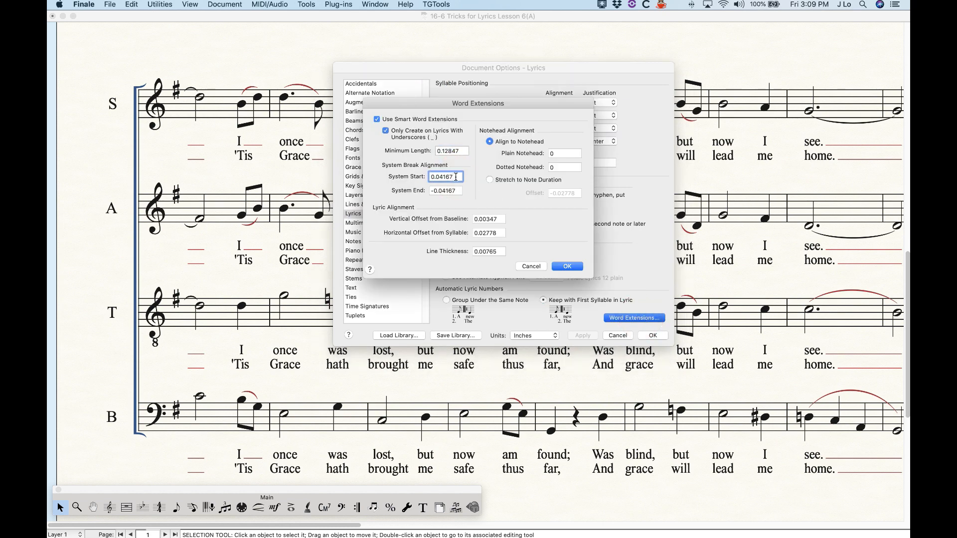
drag(456, 177, 392, 177)
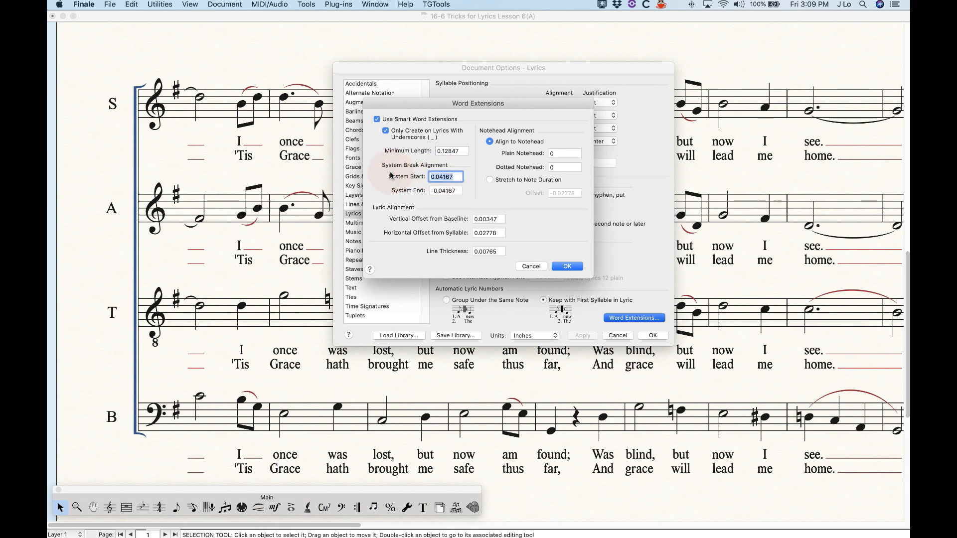
text(-.1)
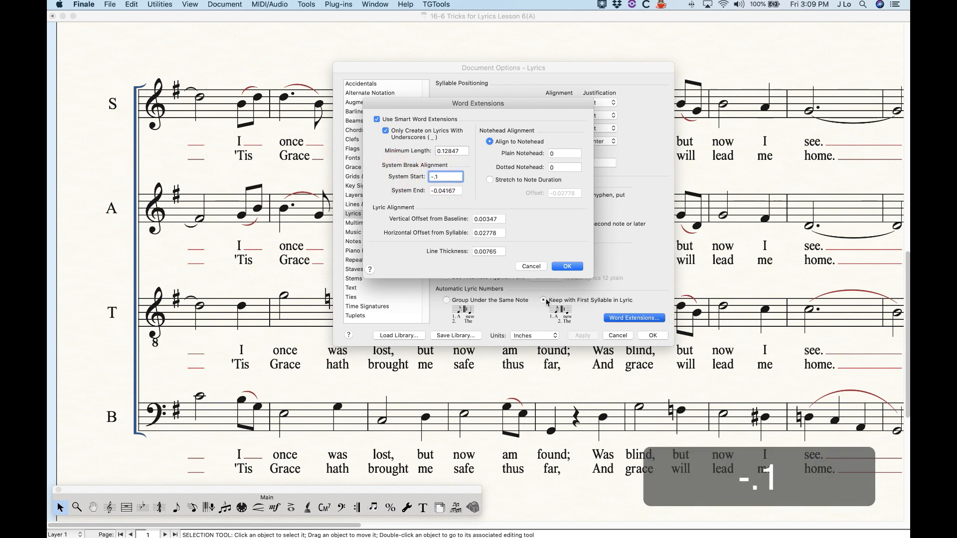
click(567, 267)
click(653, 336)
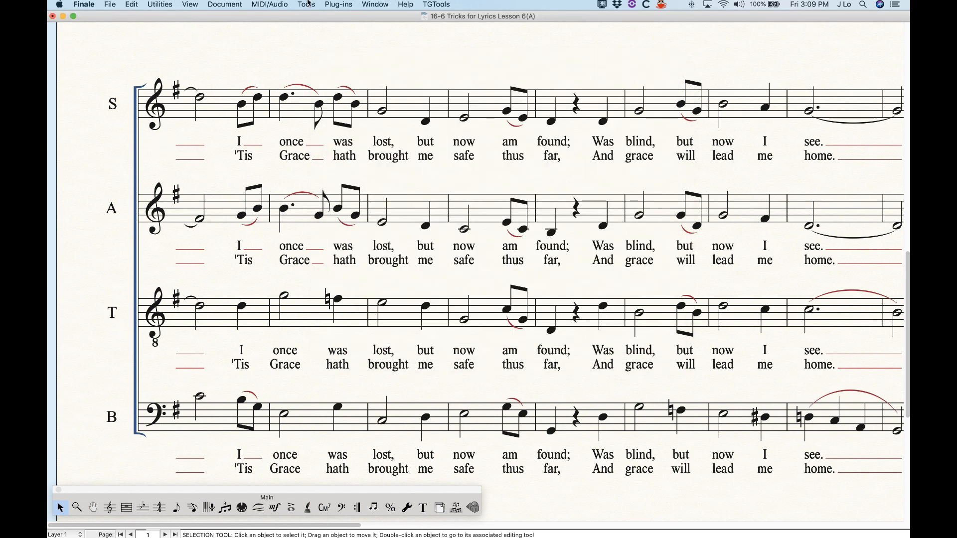
Set the System Start alignment of word extensions to 0.04, apply it and close the document options.
click(225, 4)
click(244, 217)
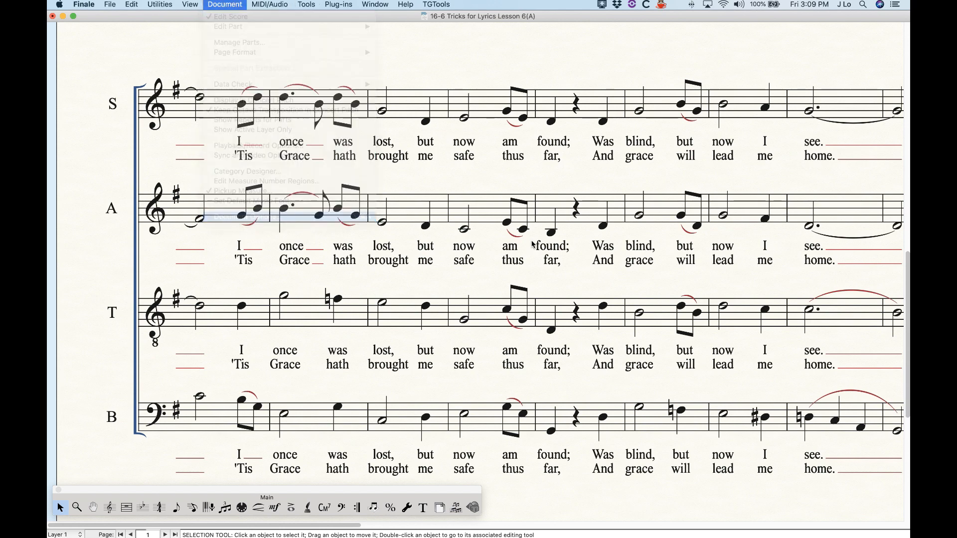
click(618, 328)
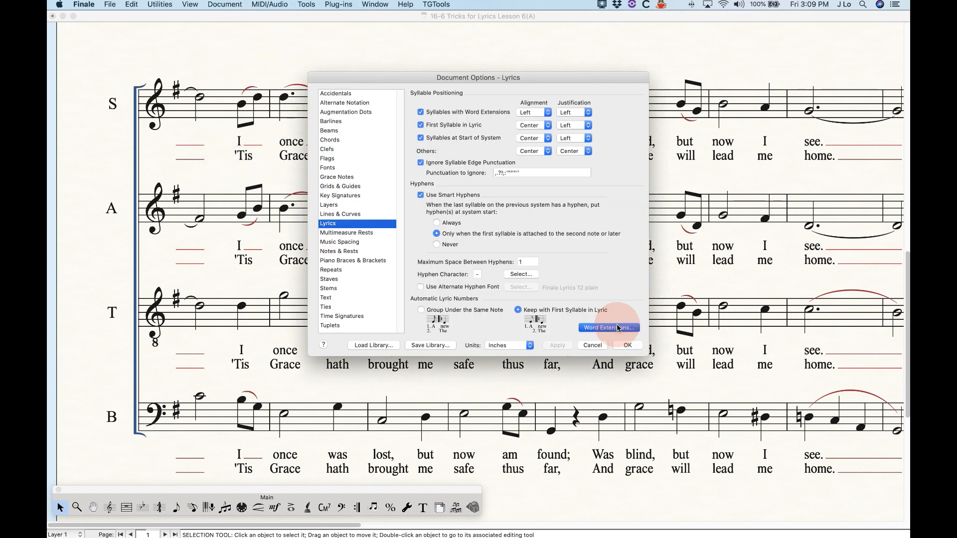
drag(454, 176, 414, 180)
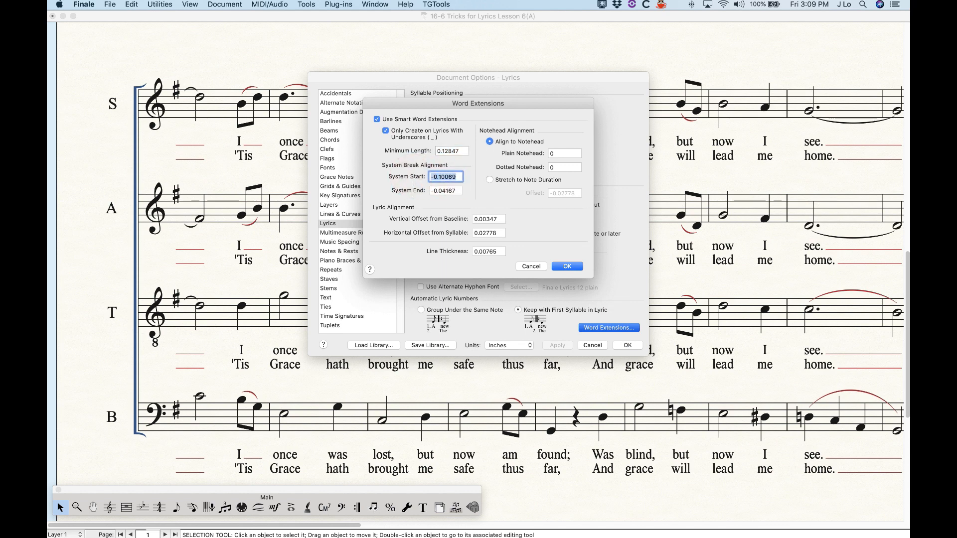
text(.04)
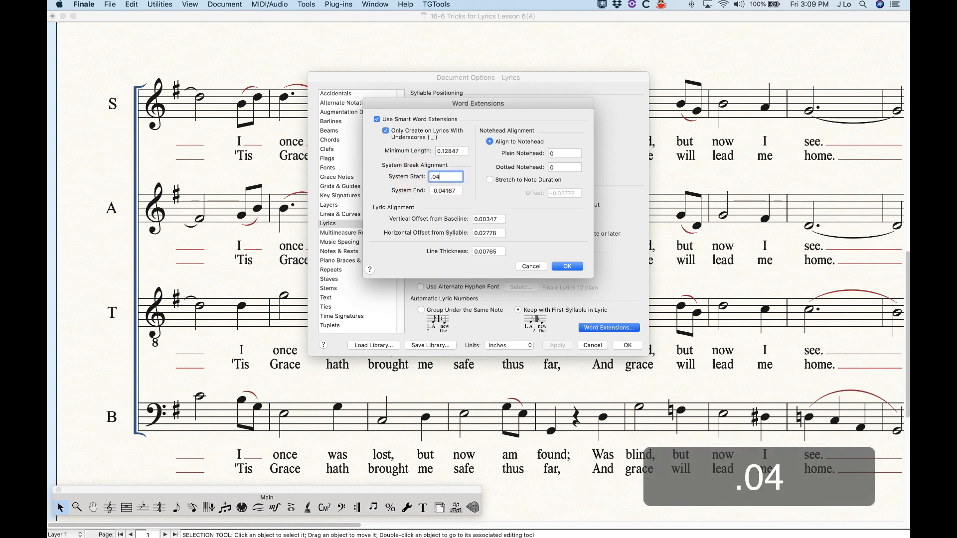
click(567, 266)
click(557, 345)
click(626, 345)
Set the Plain Notehead alignment of word extensions to 0.05 in the document's lyric options and apply it to the score.
click(235, 4)
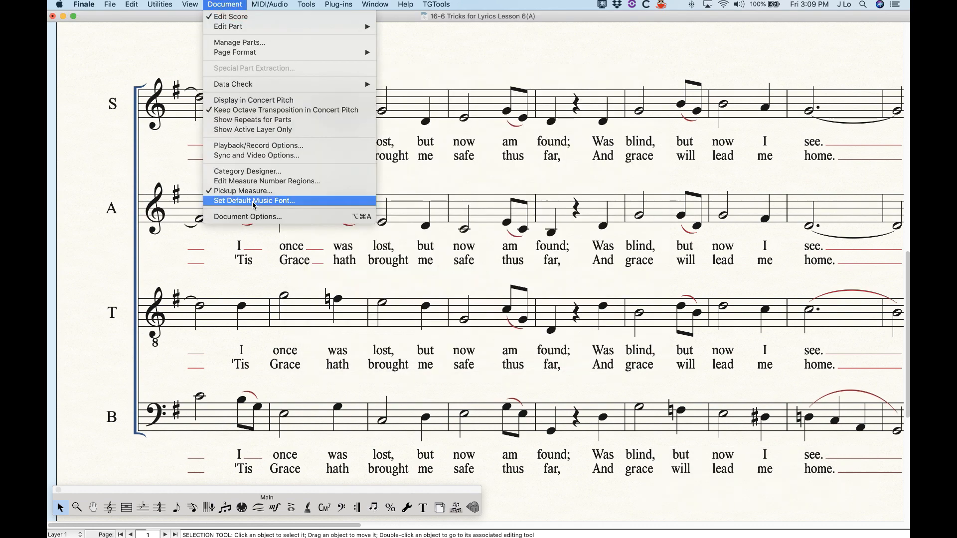
click(249, 216)
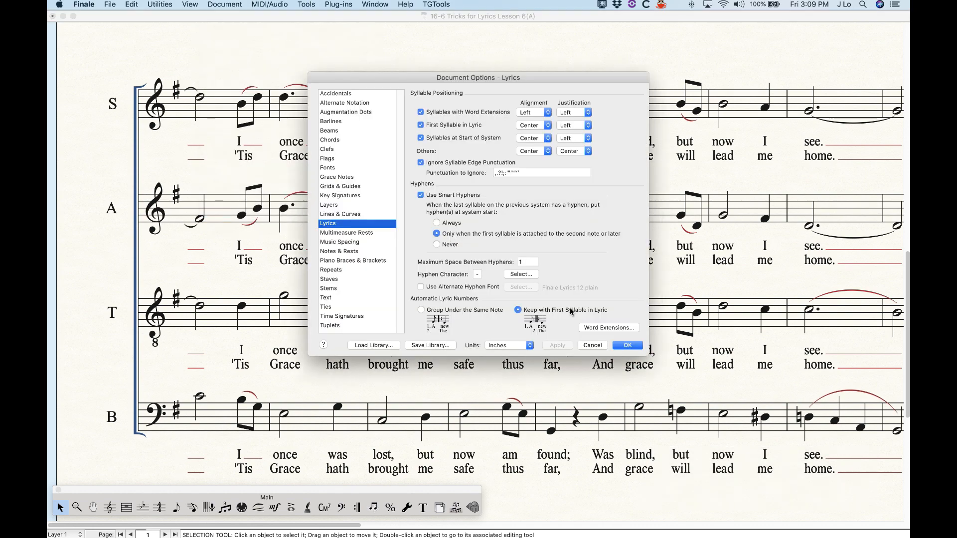
click(608, 327)
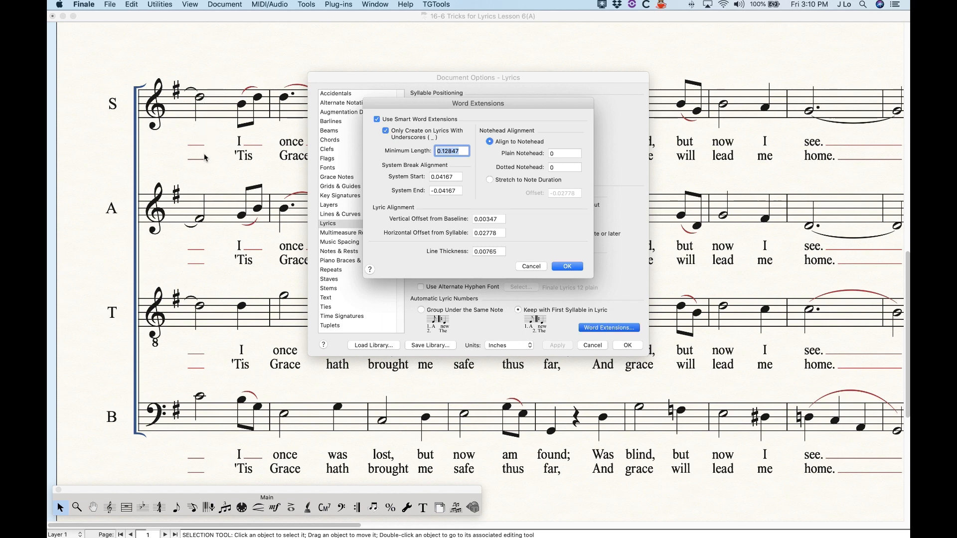
click(561, 155)
text(.)
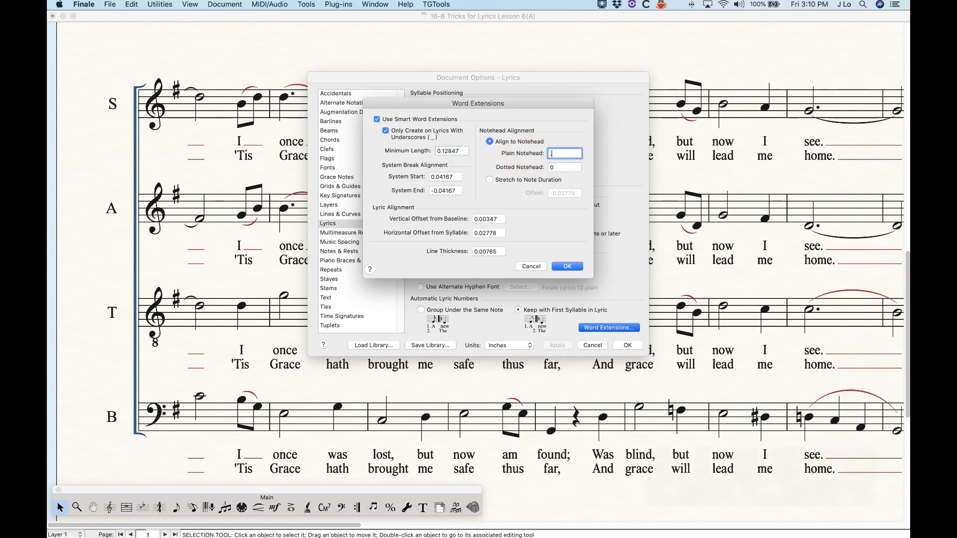
text(05)
click(567, 267)
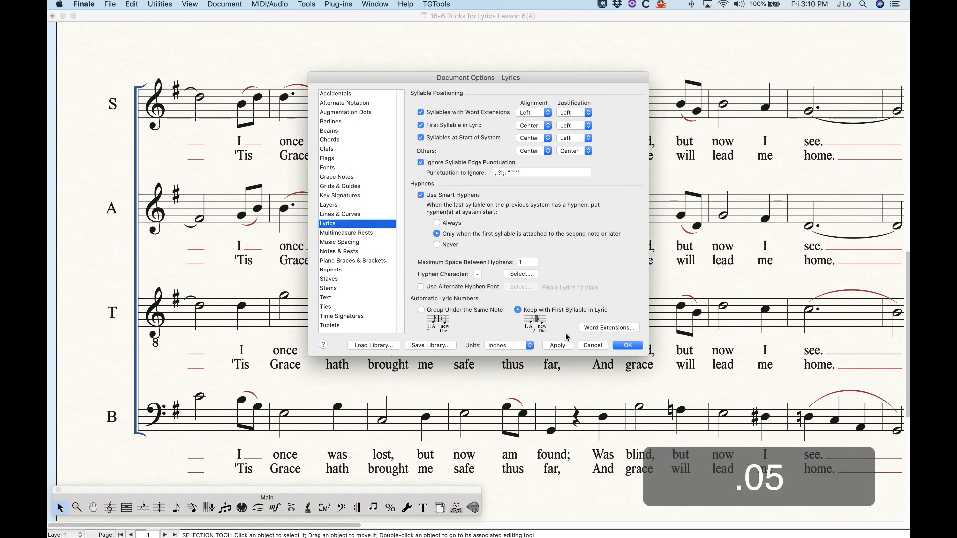
click(558, 345)
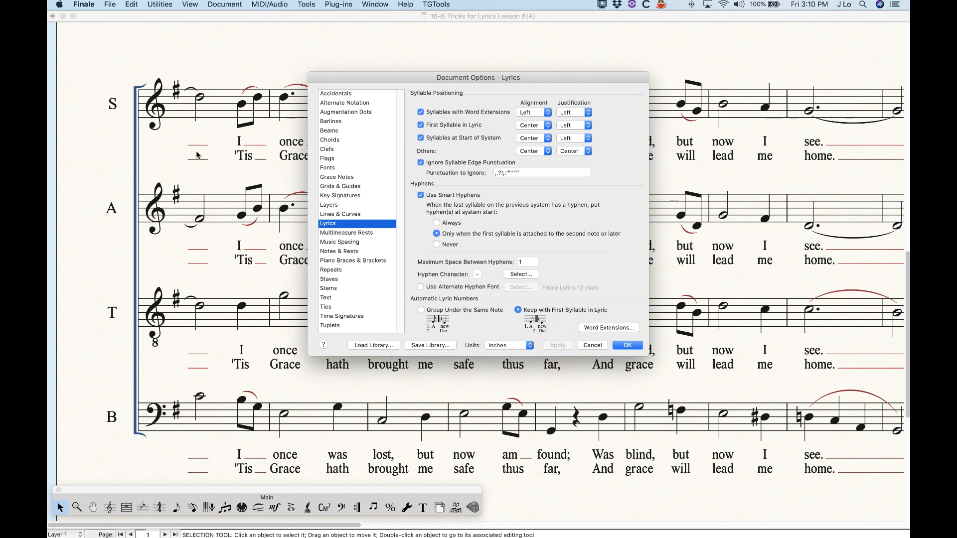
Set the Plain Notehead alignment of word extensions to 0 and accept the document options.
click(613, 327)
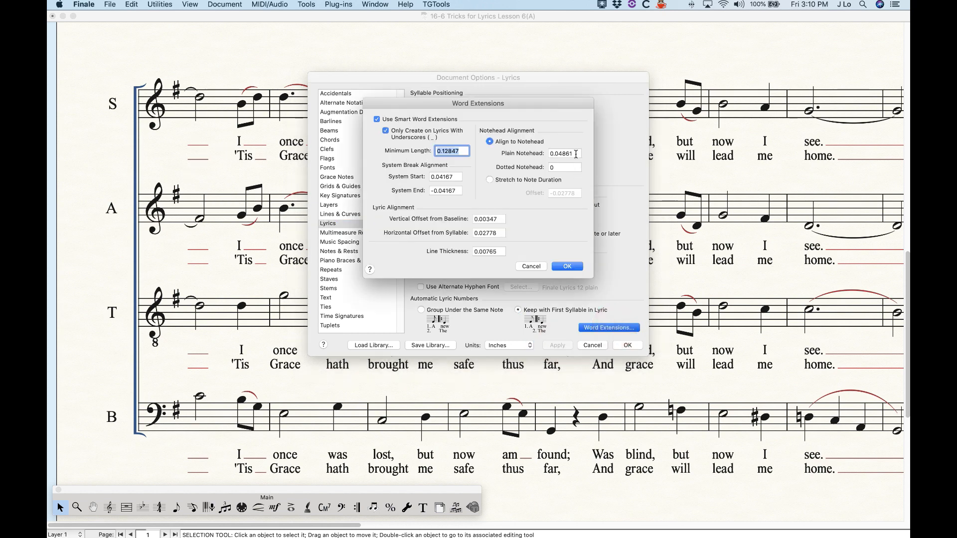
double_click(576, 154)
text(0)
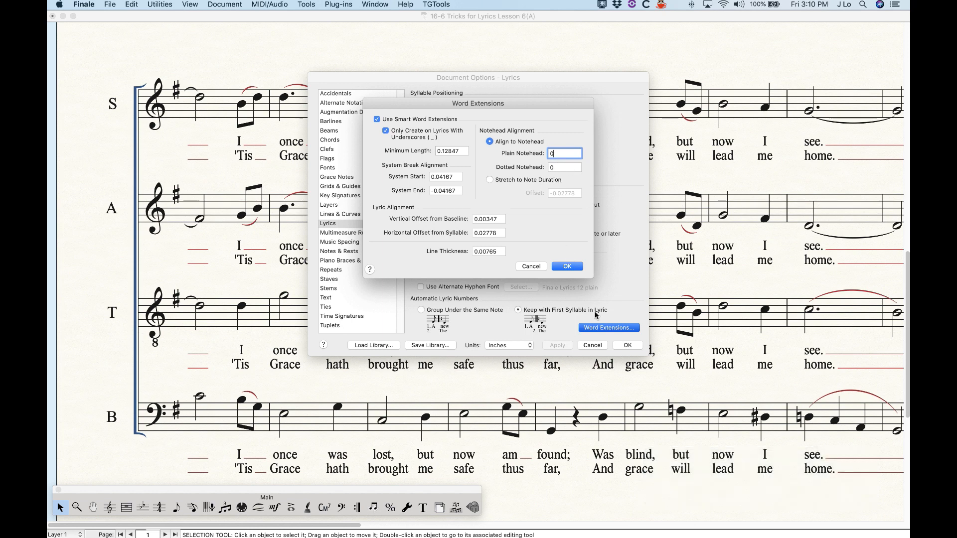
click(566, 267)
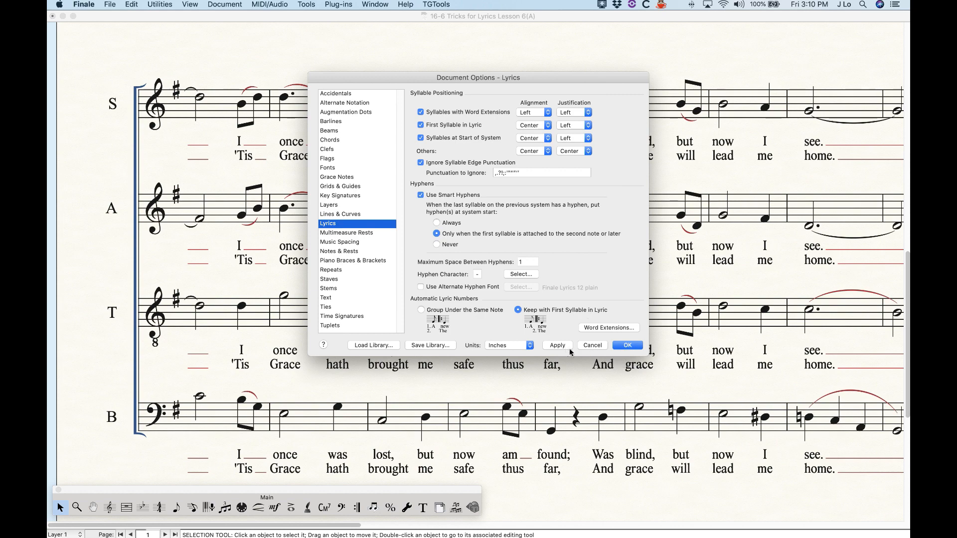
click(627, 345)
Add the lyric "Go" with the Lyrics tool under the quarter note in the soprano's fourth measure on page 2.
scroll(471, 374, up, 5)
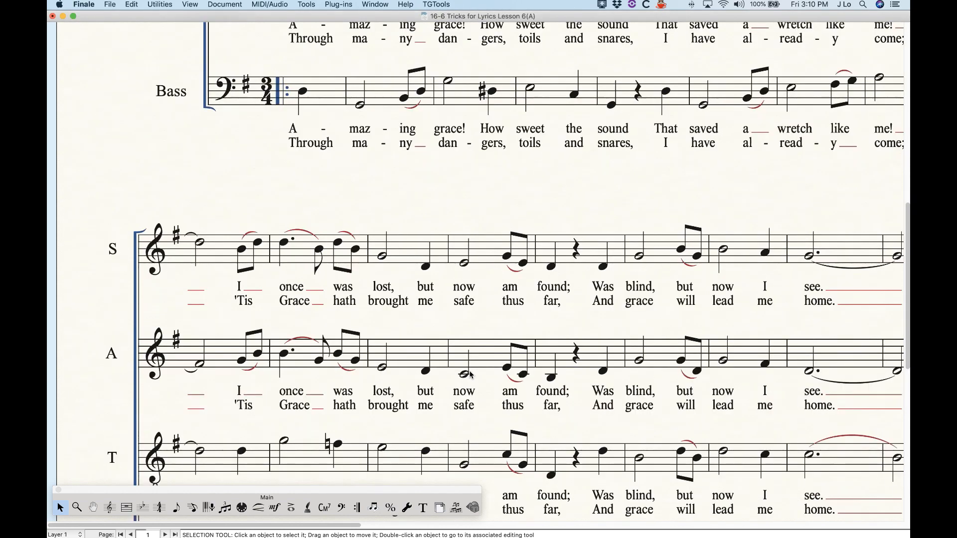
scroll(471, 374, right, 5)
scroll(471, 374, right, 3)
scroll(471, 375, up, 8)
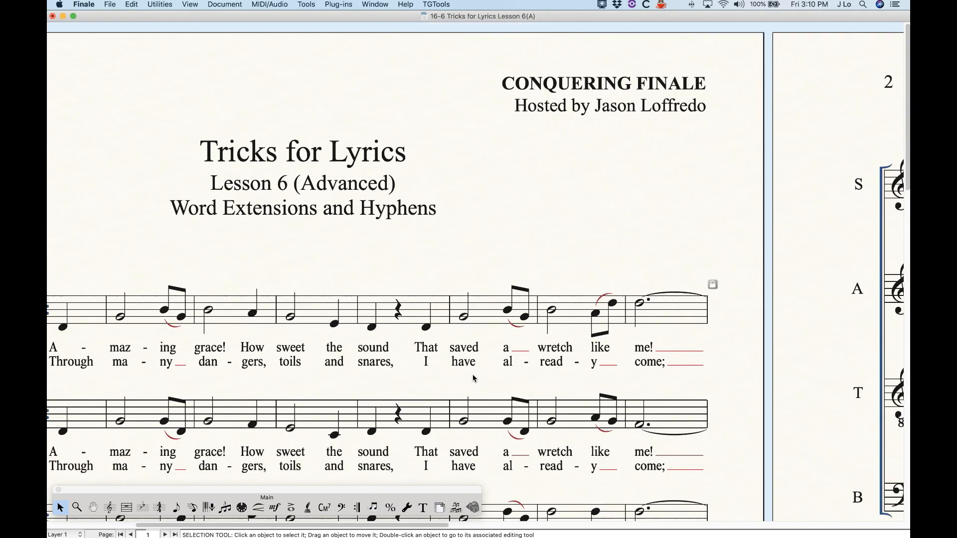
scroll(472, 375, right, 15)
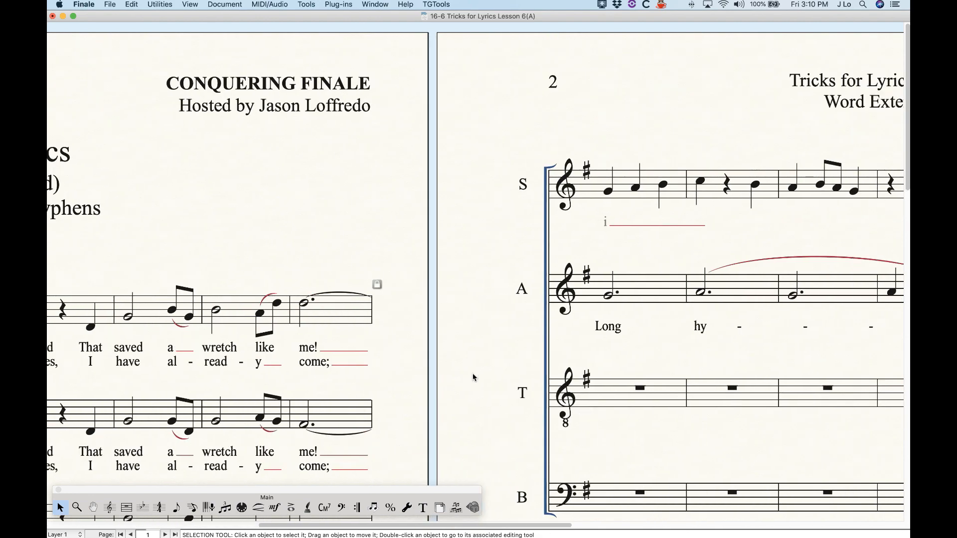
scroll(472, 377, right, 7)
scroll(472, 377, right, 6)
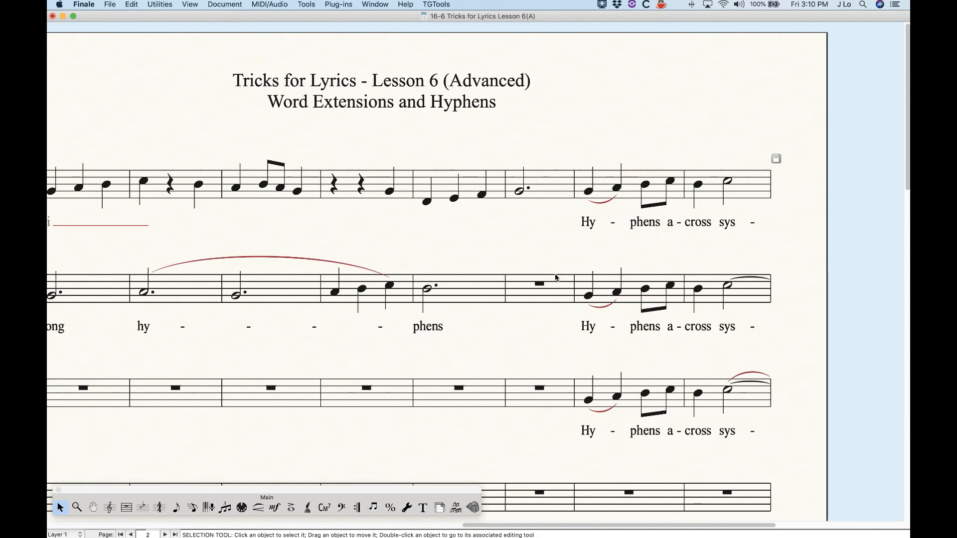
click(307, 507)
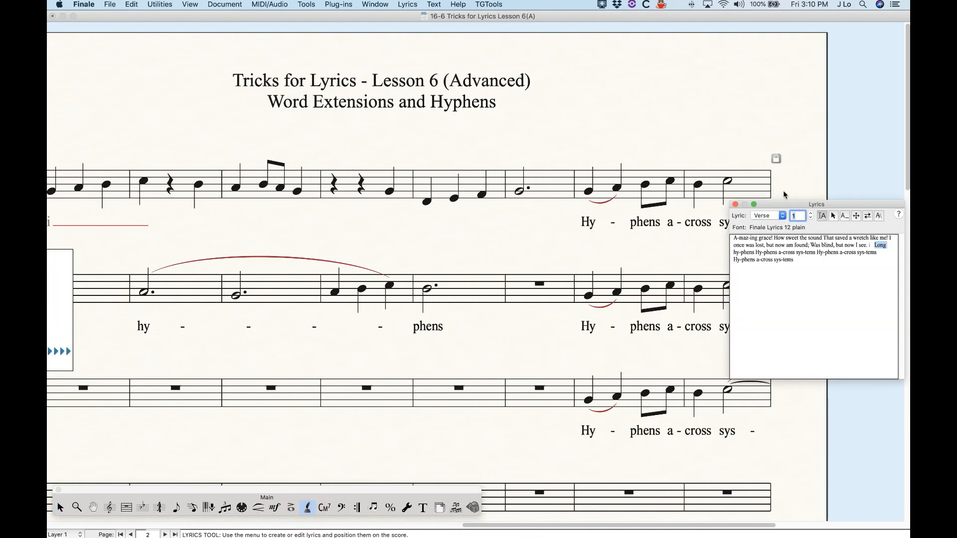
click(391, 187)
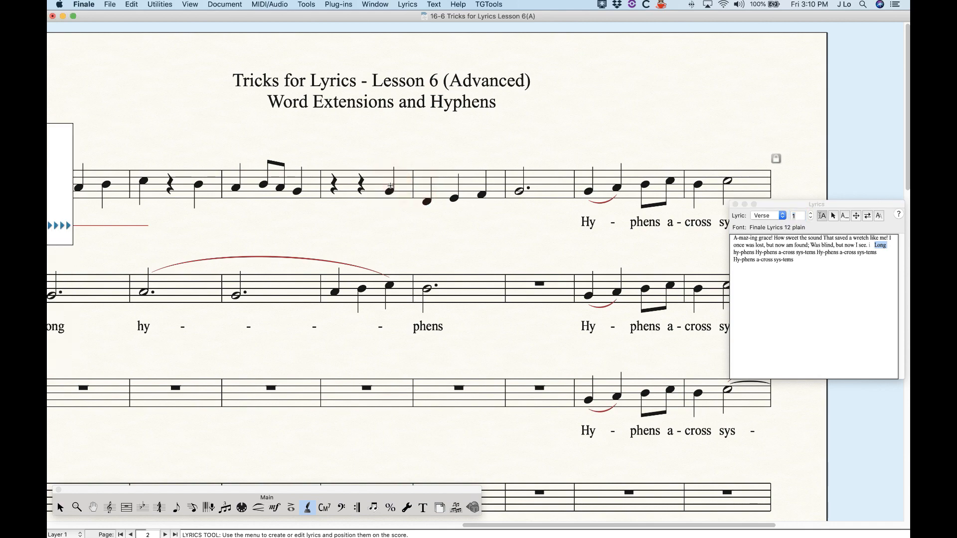
text(Go)
key(space)
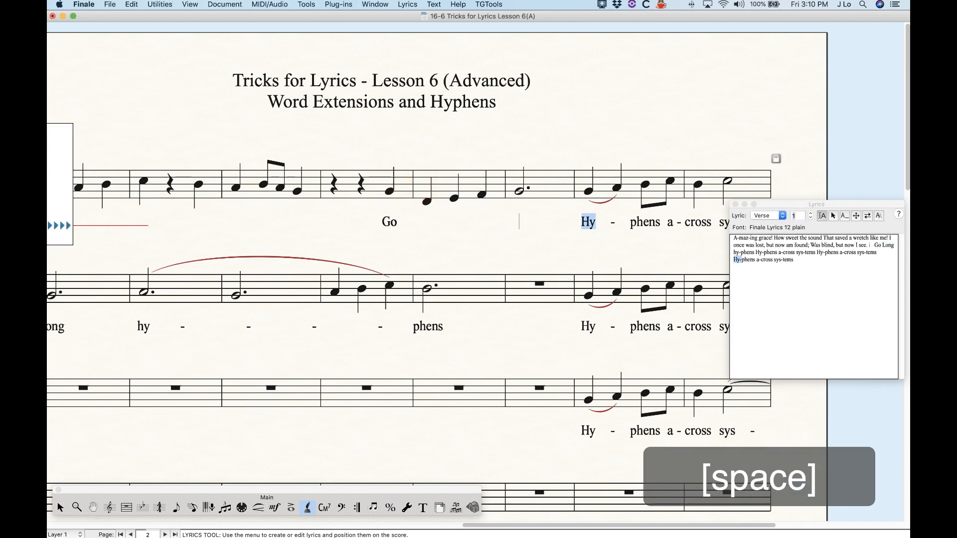
click(521, 124)
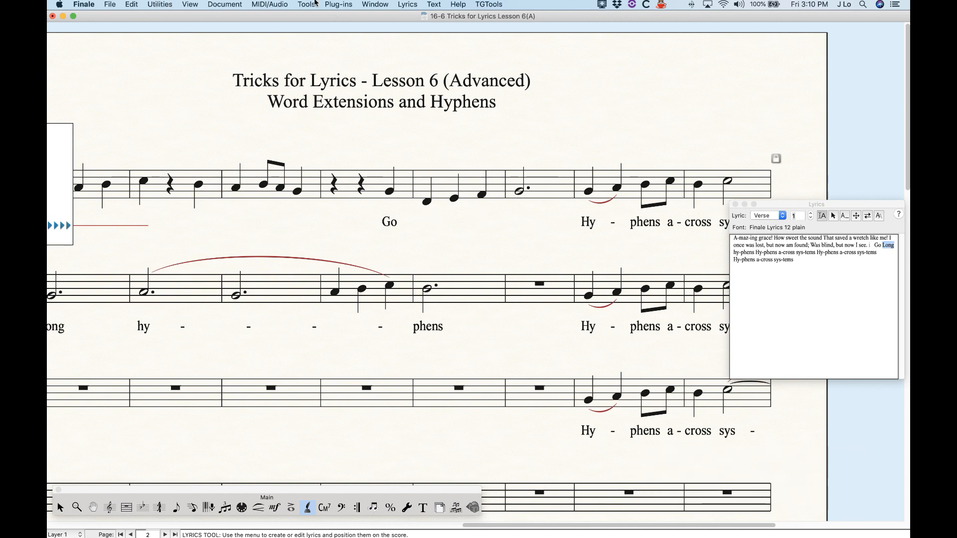
Turn off creating smart word extensions only on lyrics with underscores, apply the change and close the document options.
click(234, 4)
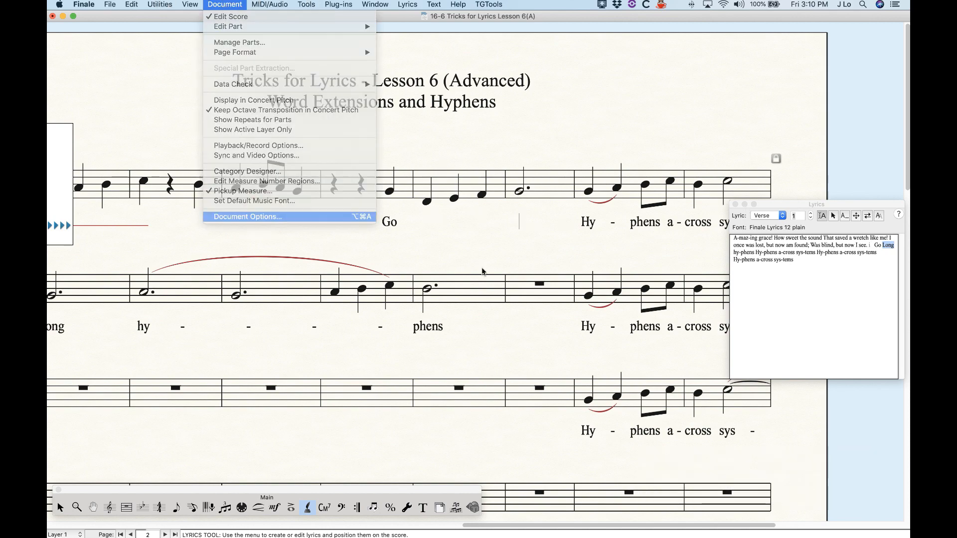
key(Return)
click(605, 328)
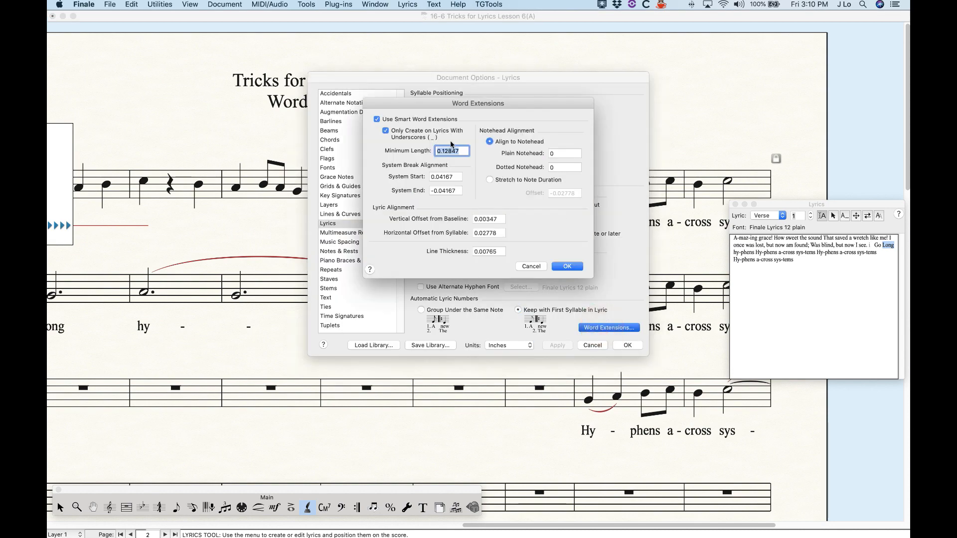
click(386, 131)
click(567, 266)
click(557, 345)
click(627, 346)
Extend the soprano lyric "Go" on page 2 through the following quarter notes to the dotted half note in the sixth measure.
click(382, 179)
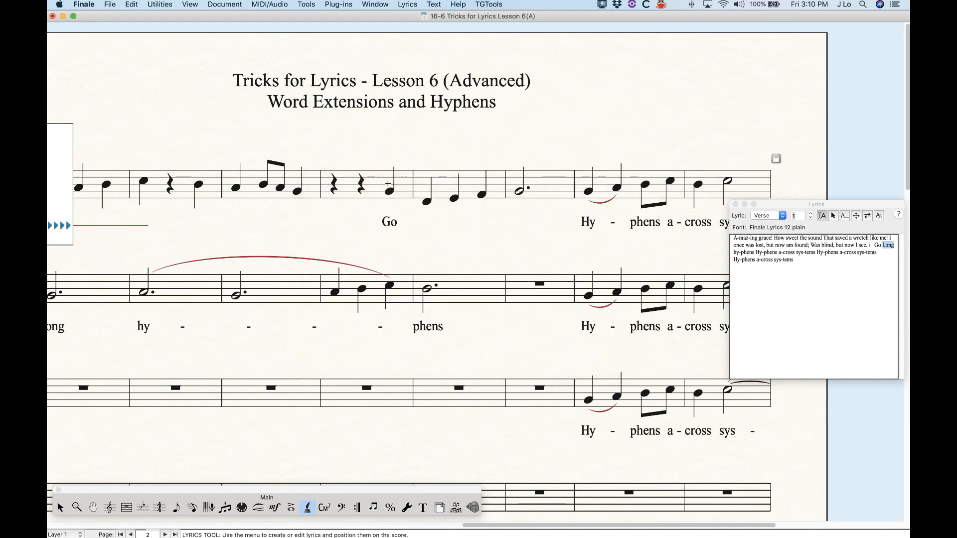
click(387, 184)
text(Go)
key(space)
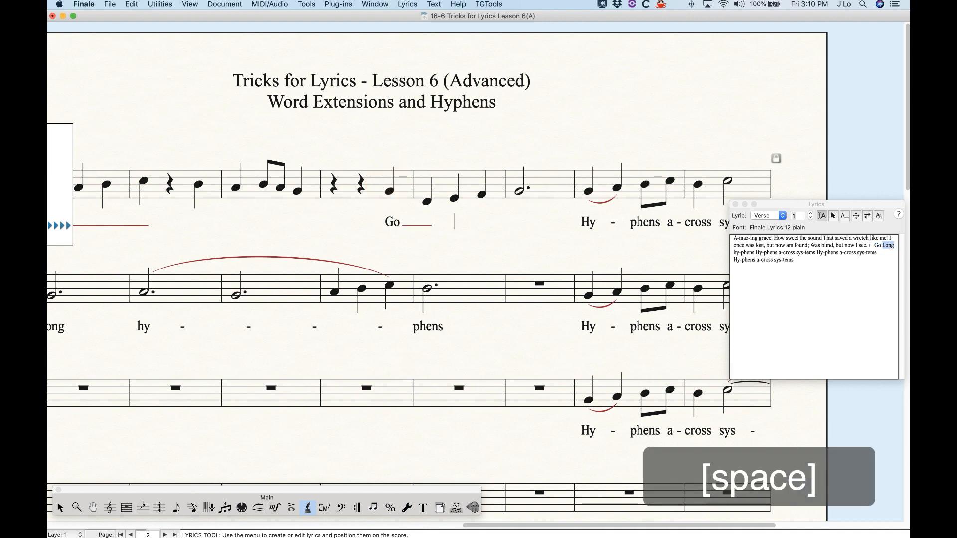
key(space)
click(563, 133)
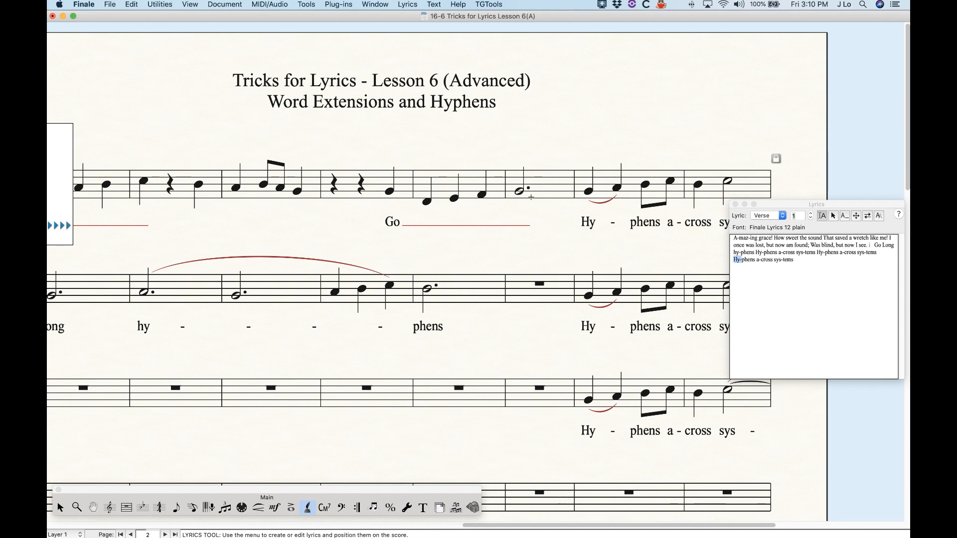
Set the notehead alignment of word extensions to Stretch to Note Duration in the lyric options and apply it to the score.
click(244, 3)
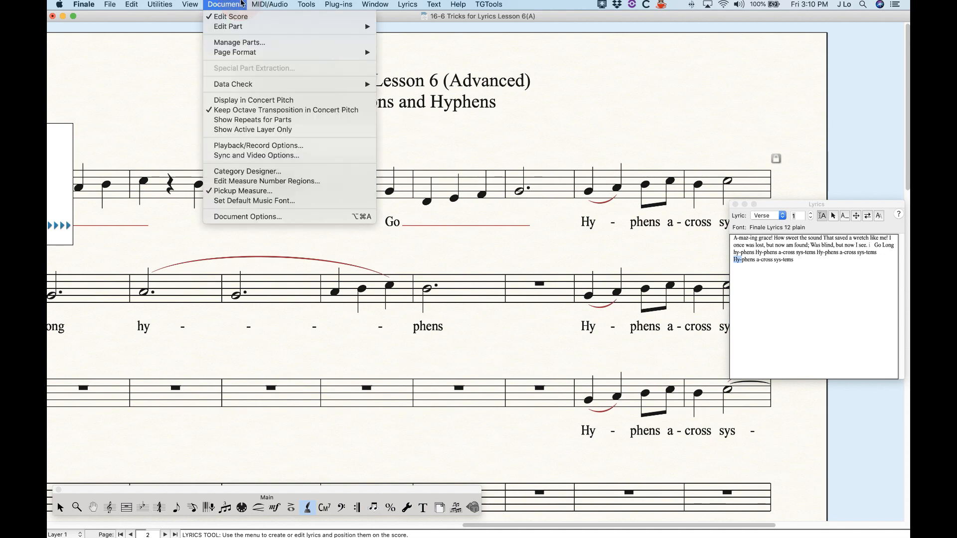
click(265, 219)
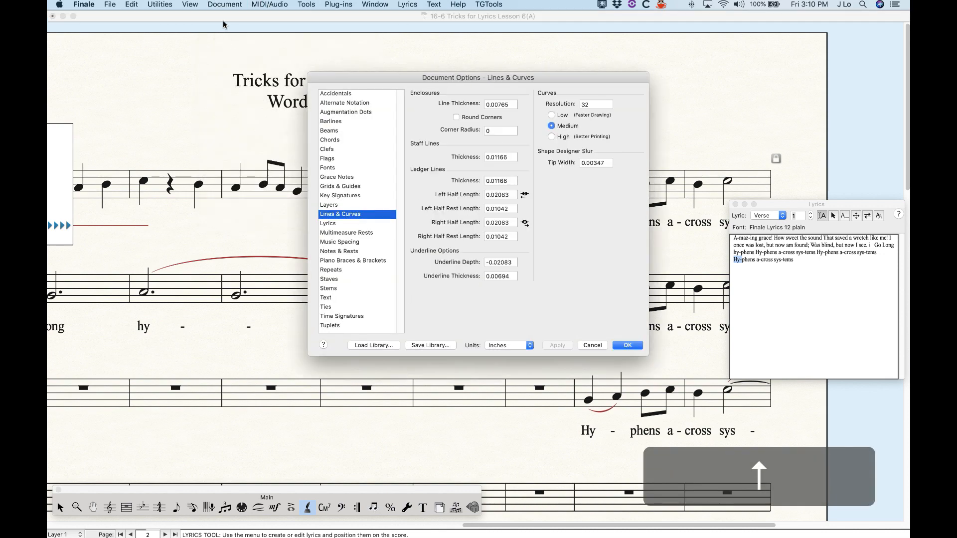
click(333, 223)
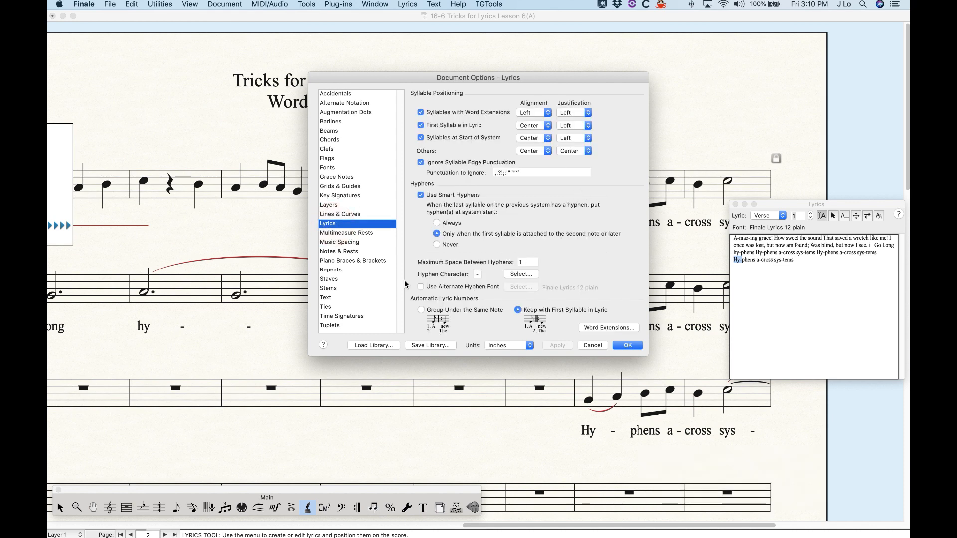
click(622, 330)
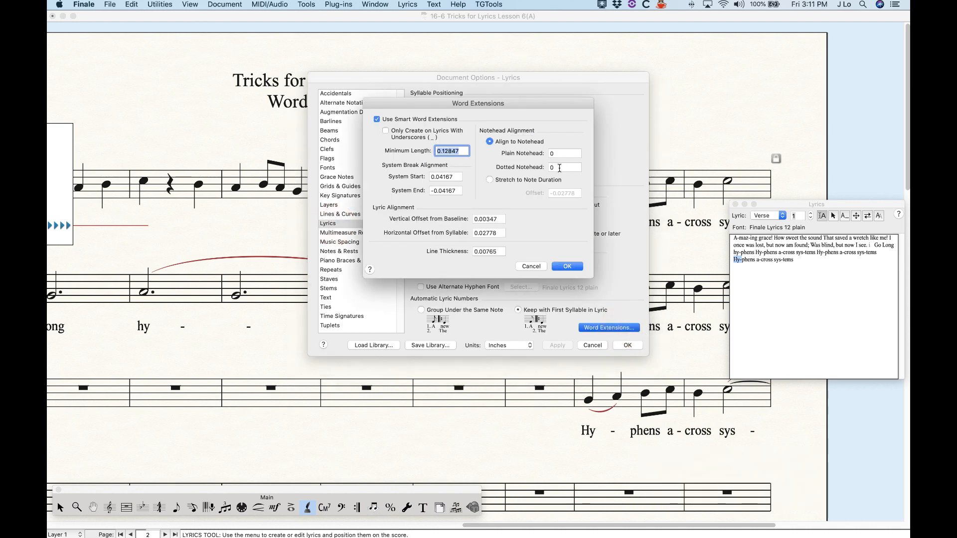
click(503, 182)
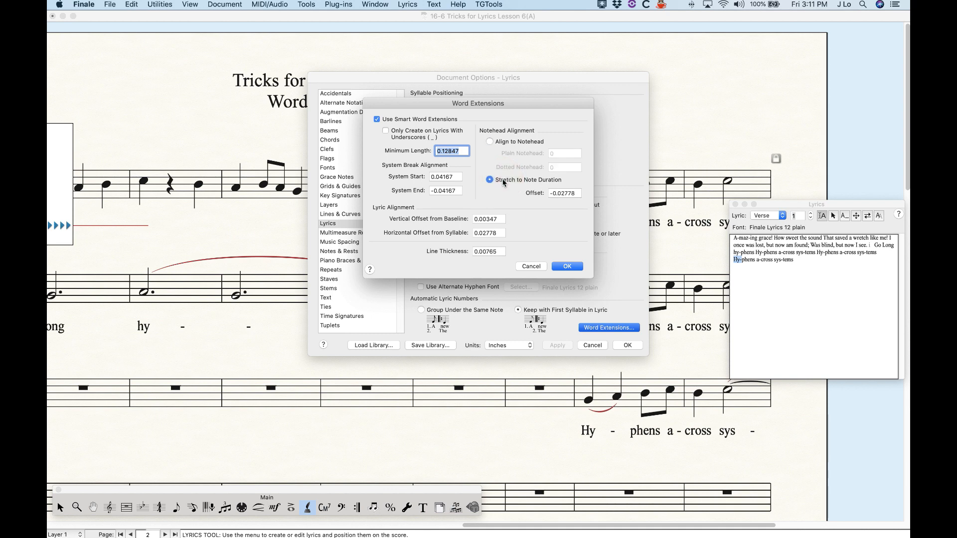
click(565, 268)
click(561, 344)
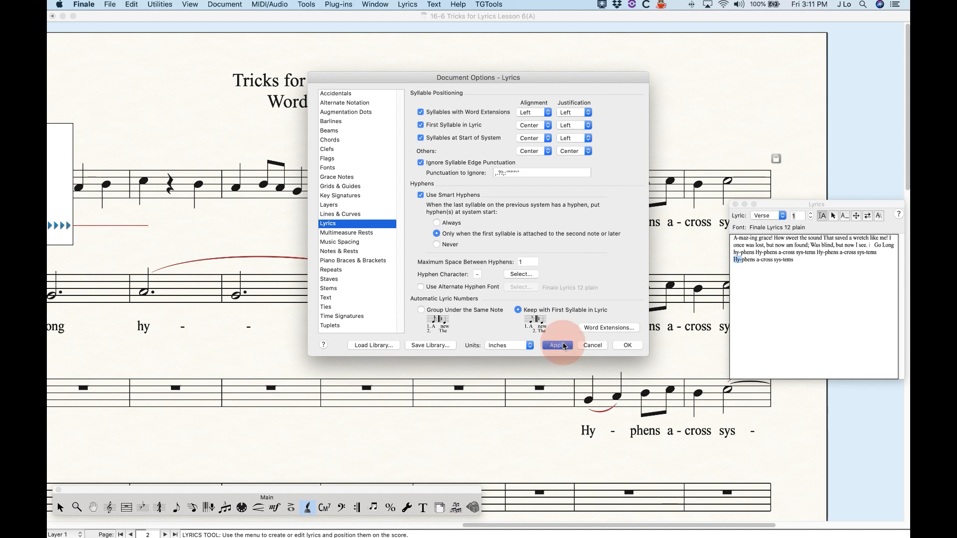
click(629, 345)
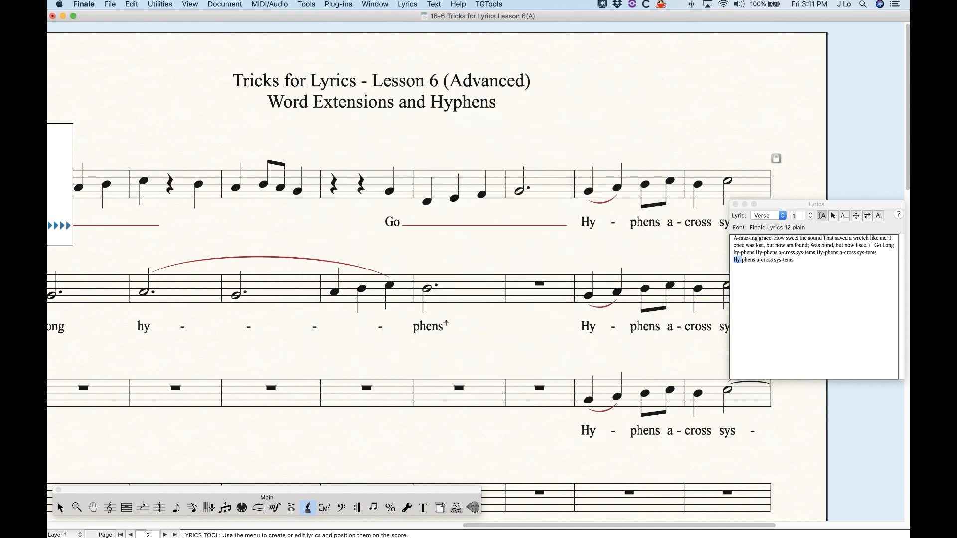
Switch the notehead alignment of word extensions back to Align to Notehead and accept the document options.
scroll(471, 235, right, 3)
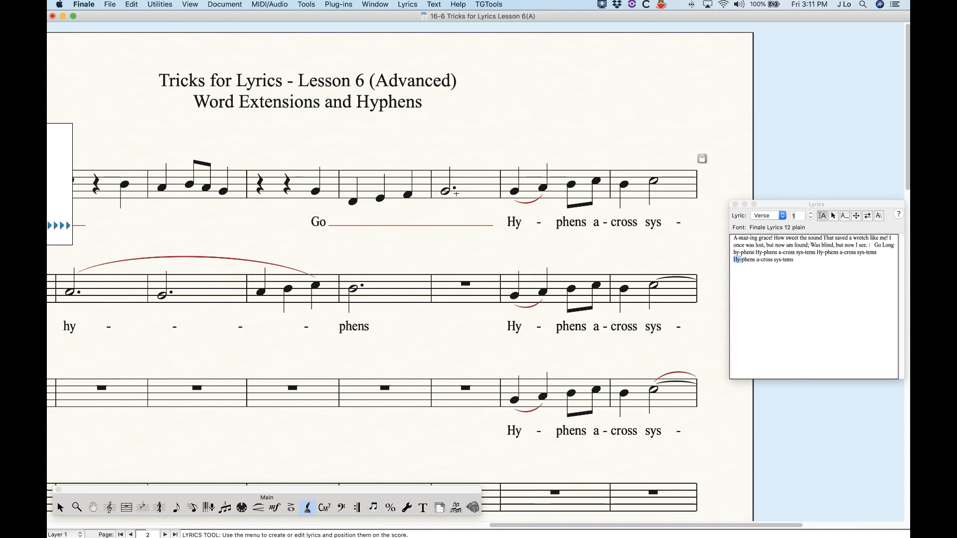
click(239, 4)
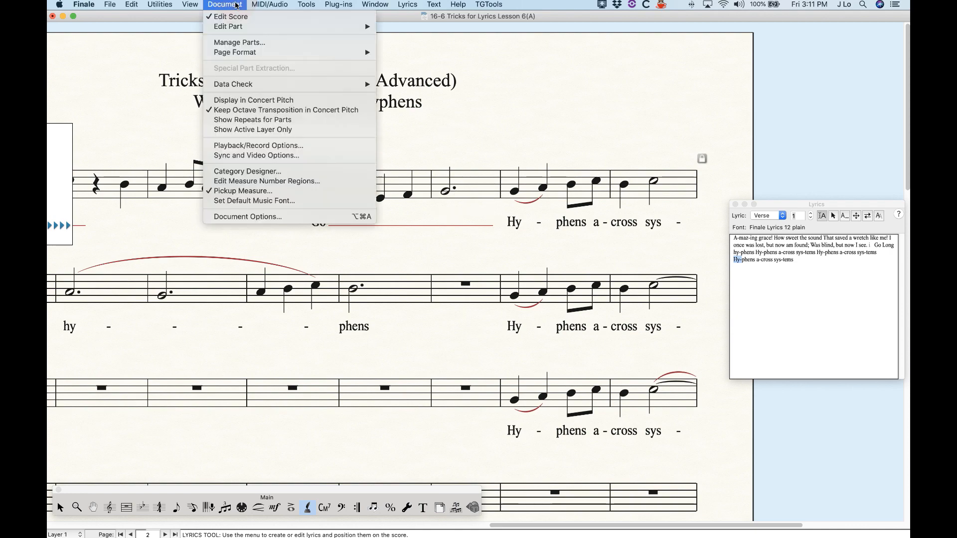
click(269, 214)
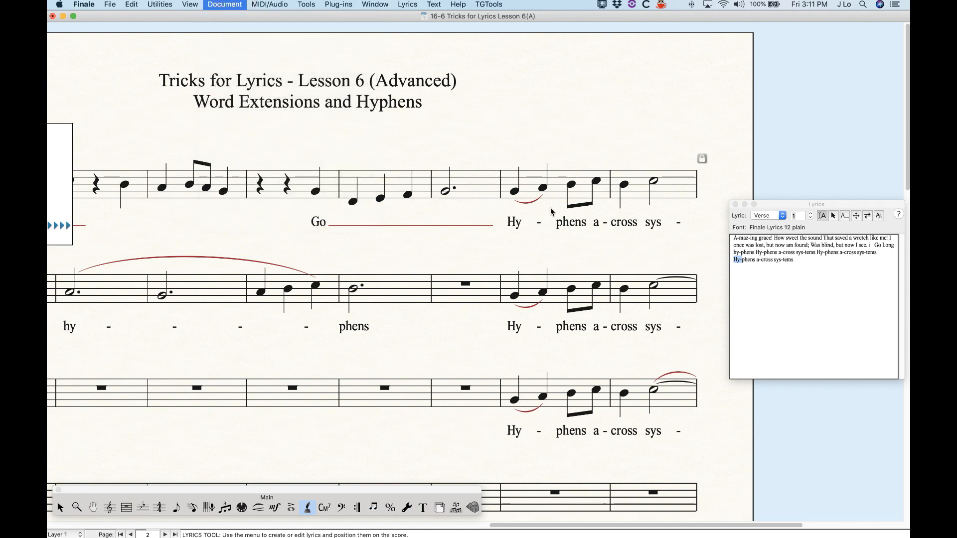
click(610, 329)
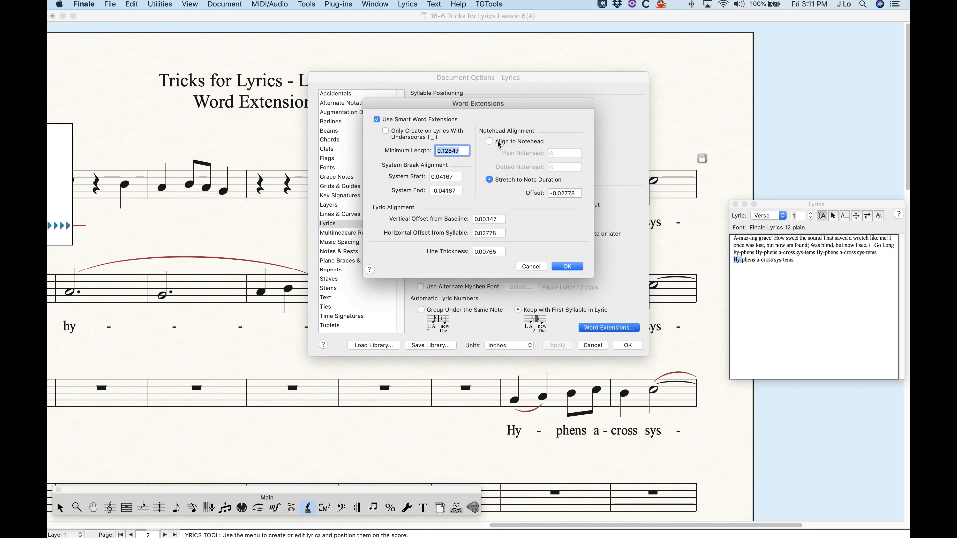
click(490, 142)
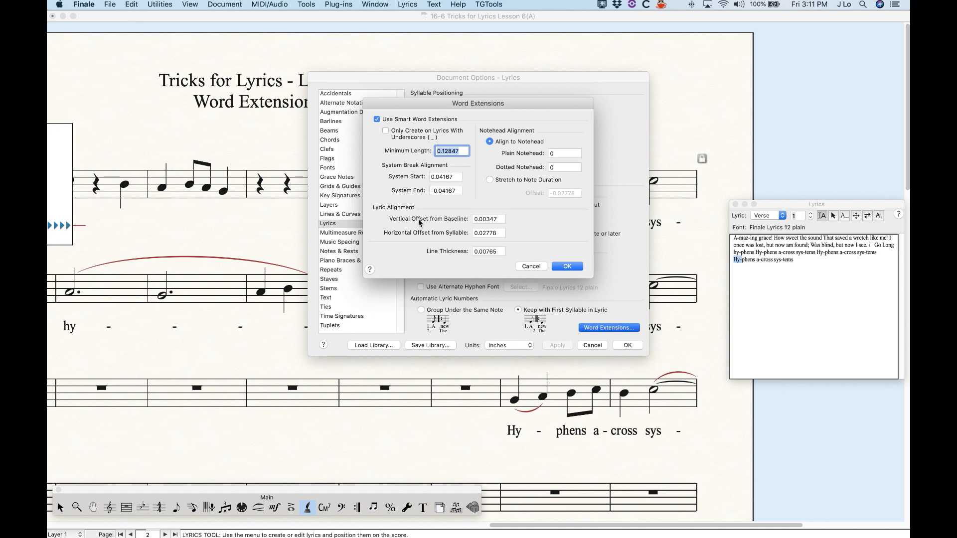
click(564, 268)
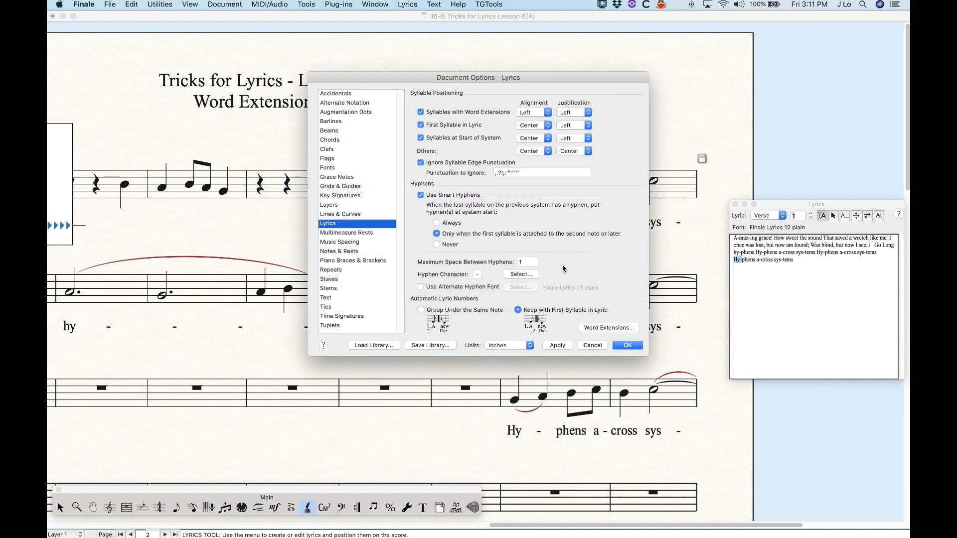
click(621, 347)
Examine the vertical and horizontal lyric alignment offsets in the word extension settings and close the document options.
scroll(454, 339, left, 5)
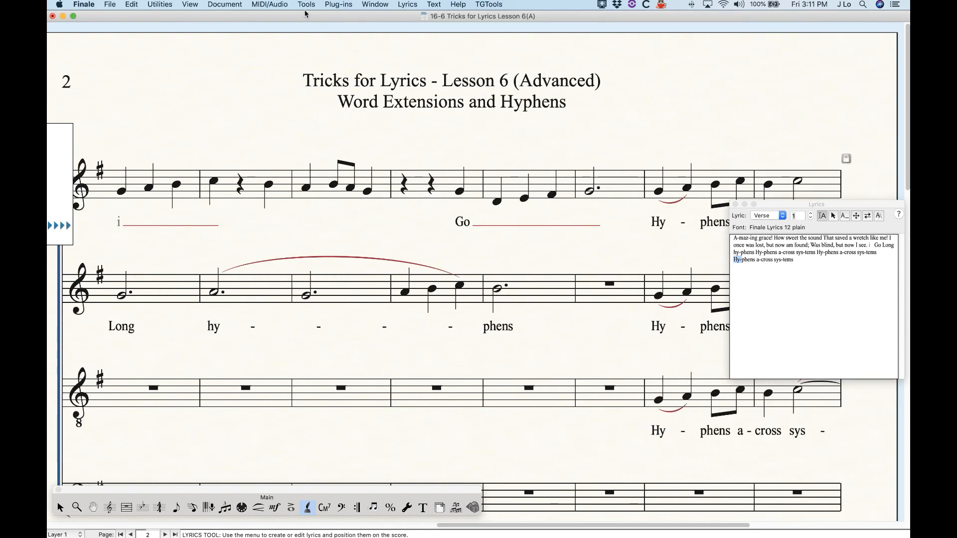
key(alt+super+a)
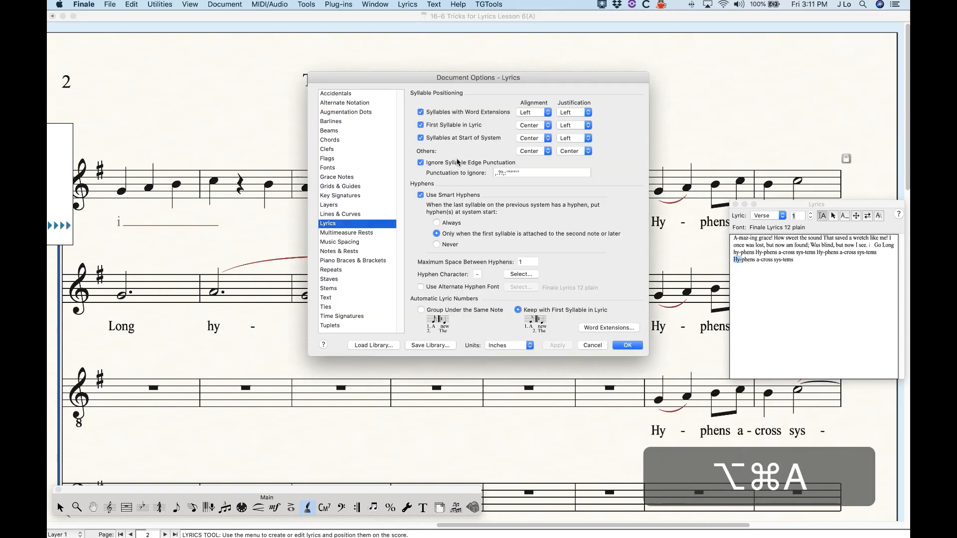
click(603, 327)
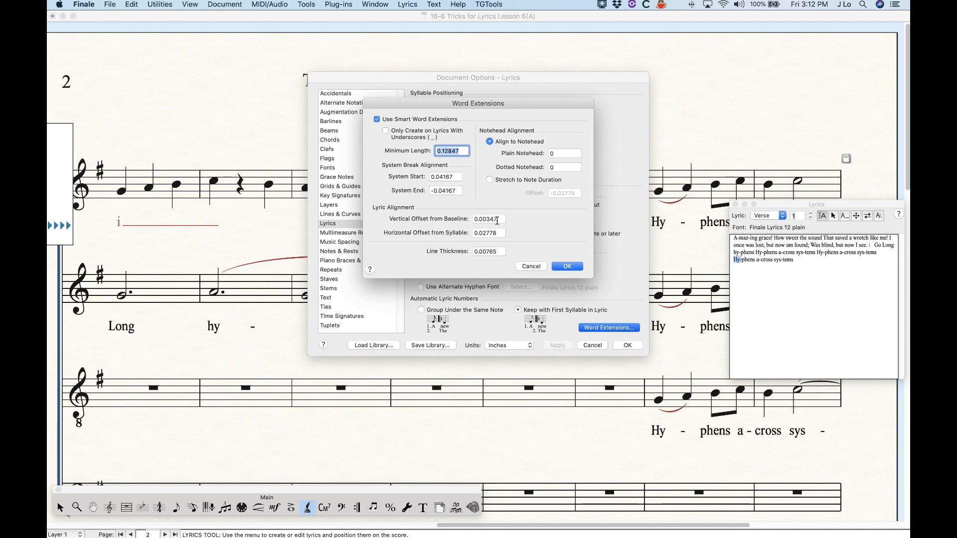
click(568, 267)
click(627, 345)
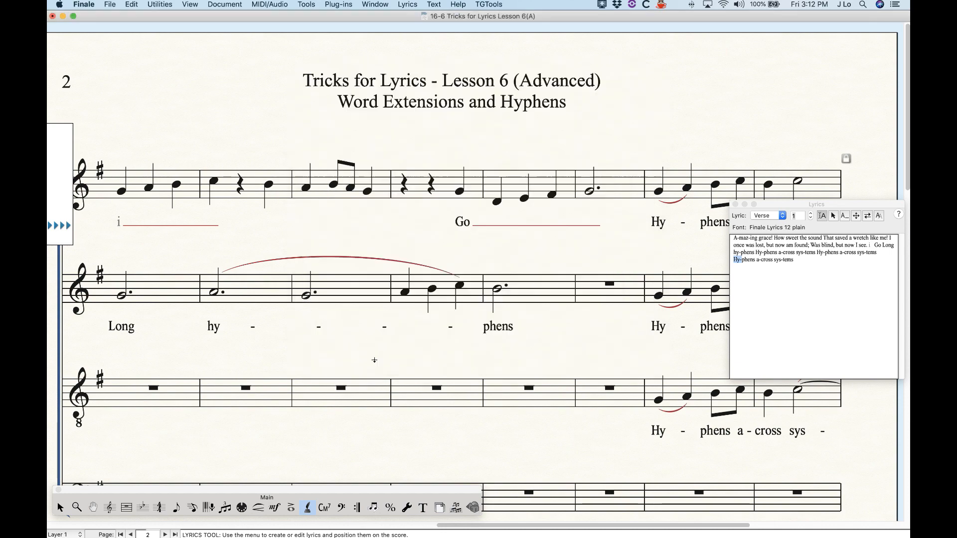
Set the word extensions' Vertical Offset from Baseline to 0.01 and apply it, with the lyrics at the end of page 1 in view.
scroll(370, 360, left, 5)
scroll(370, 360, left, 5)
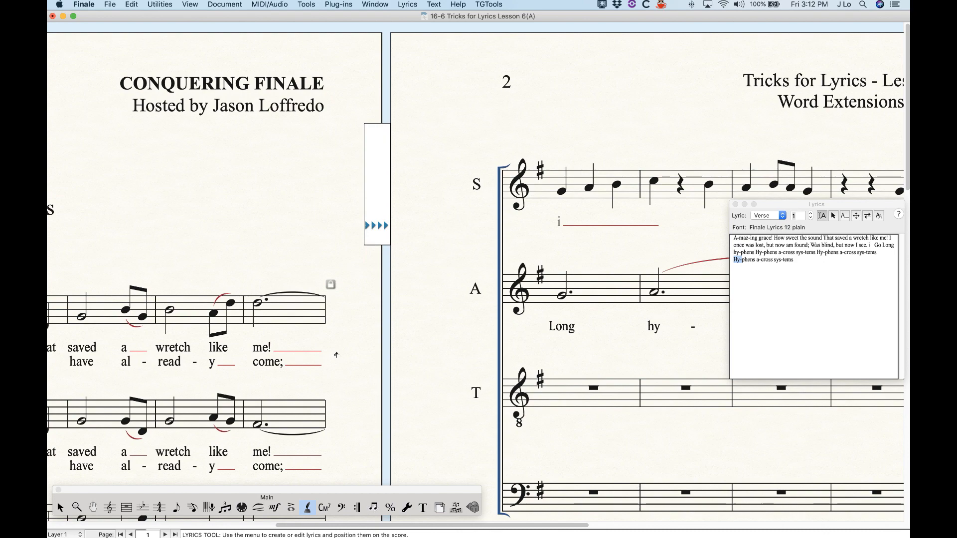
key(super+equal)
key(super+equal)
key(super+equal)
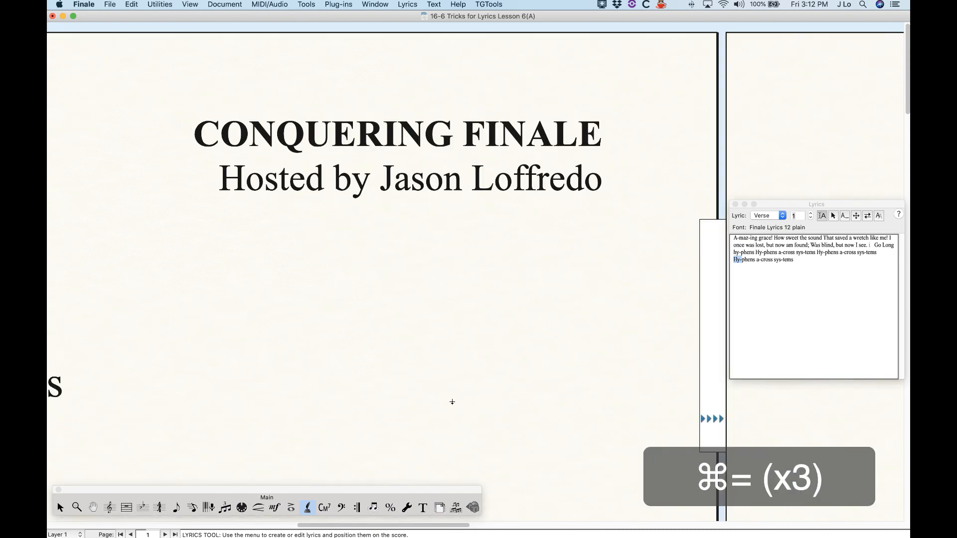
scroll(451, 401, right, 3)
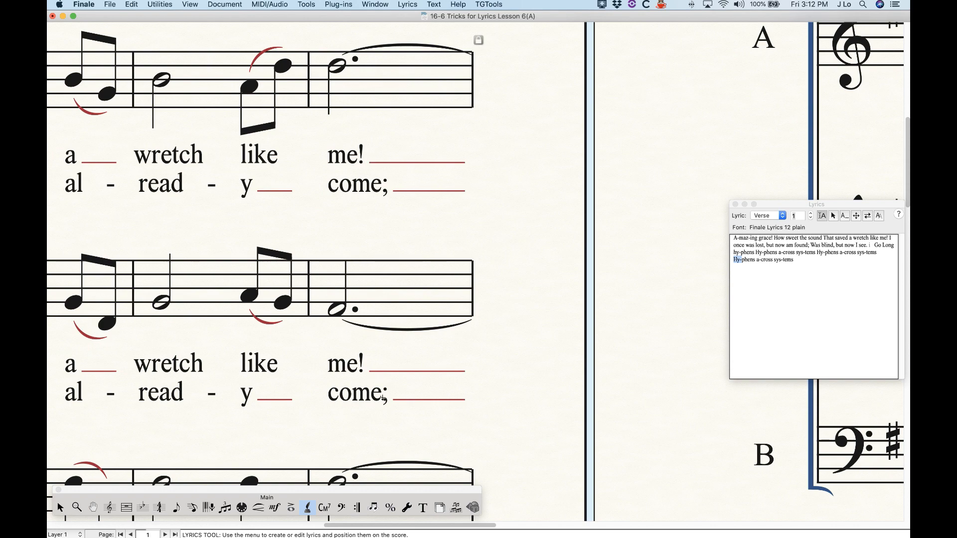
click(195, 3)
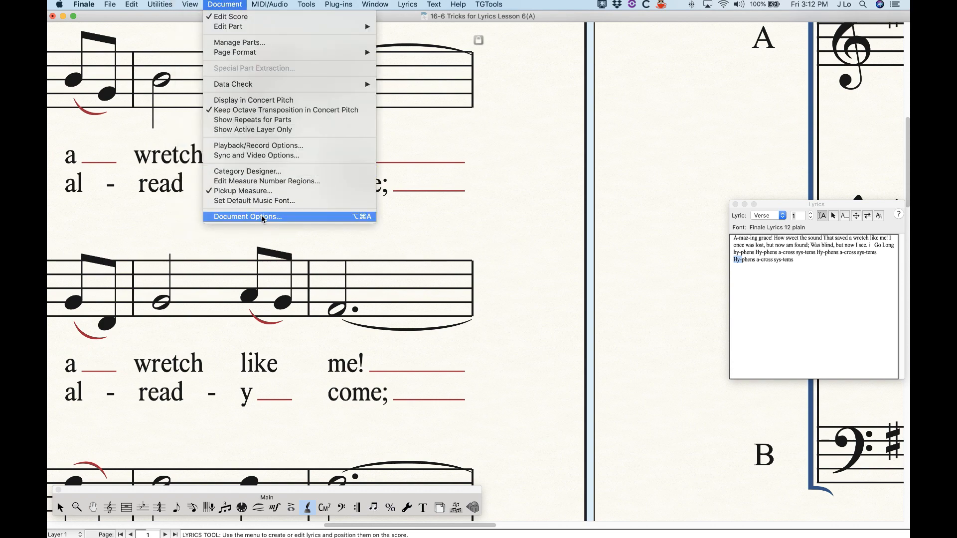
click(263, 217)
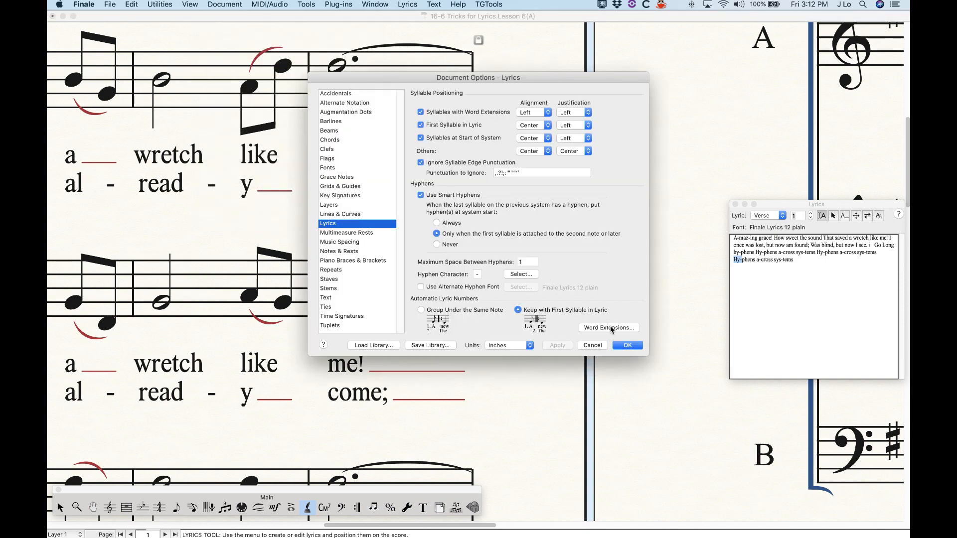
click(609, 327)
drag(452, 102, 564, 75)
click(611, 194)
drag(611, 193, 595, 194)
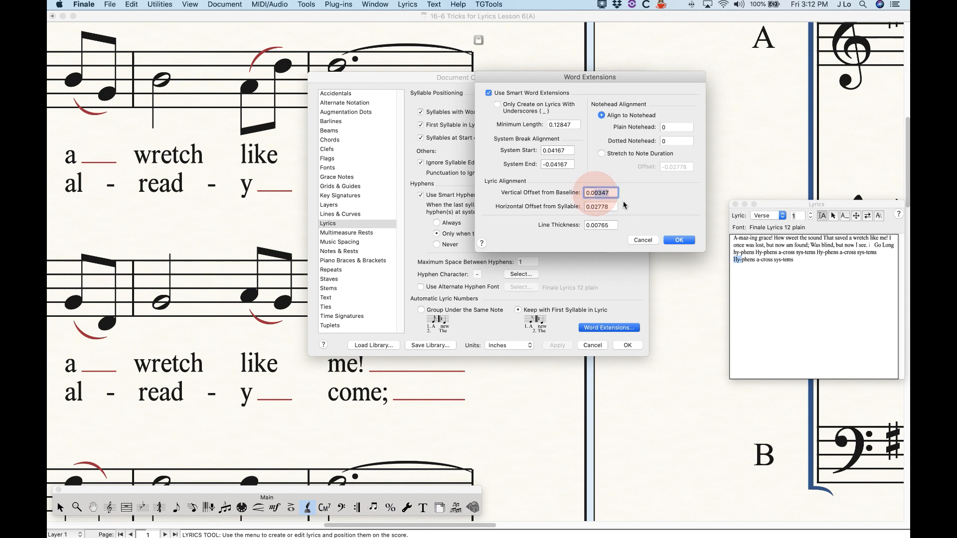
text(1)
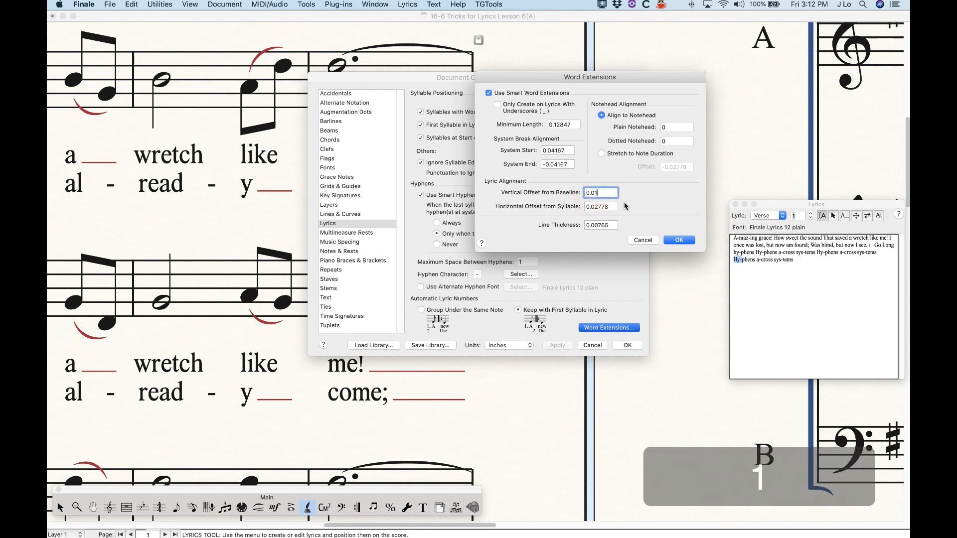
click(678, 240)
click(558, 345)
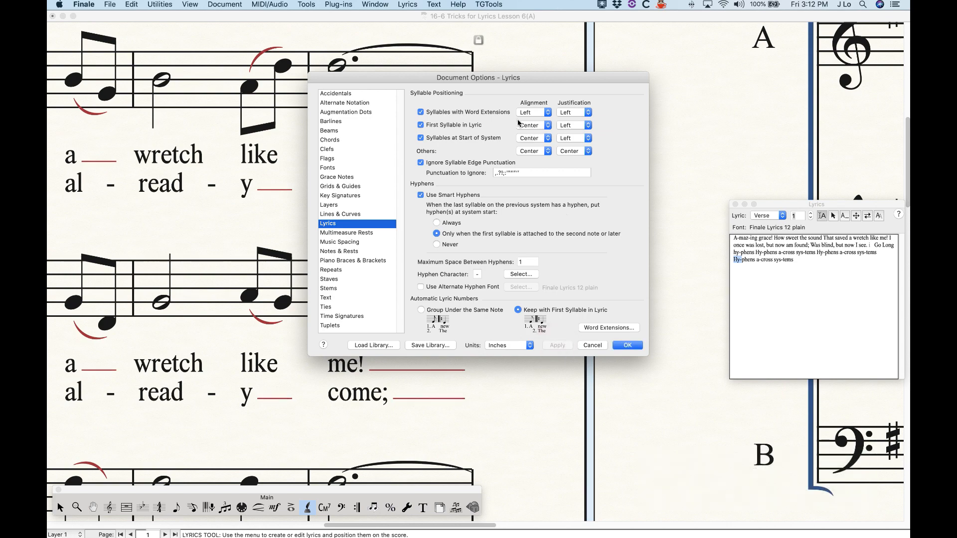
Set the word extensions' Vertical Offset from Baseline to 0.003 and apply it to the score.
drag(500, 80, 670, 88)
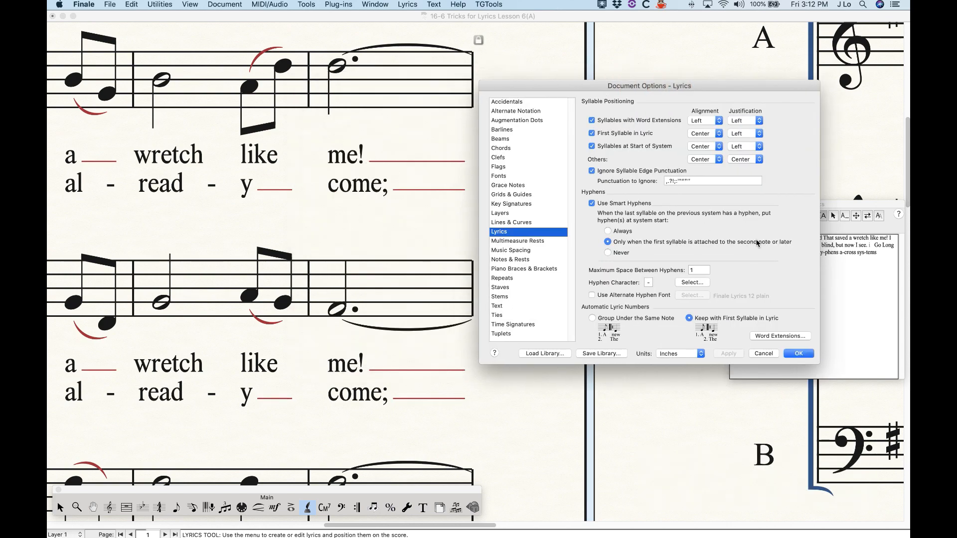
click(771, 337)
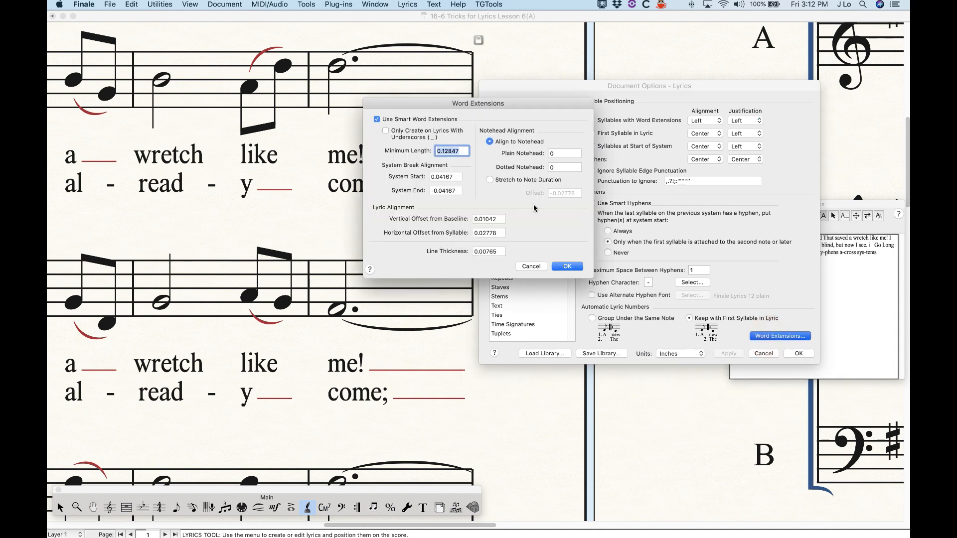
drag(483, 219, 506, 220)
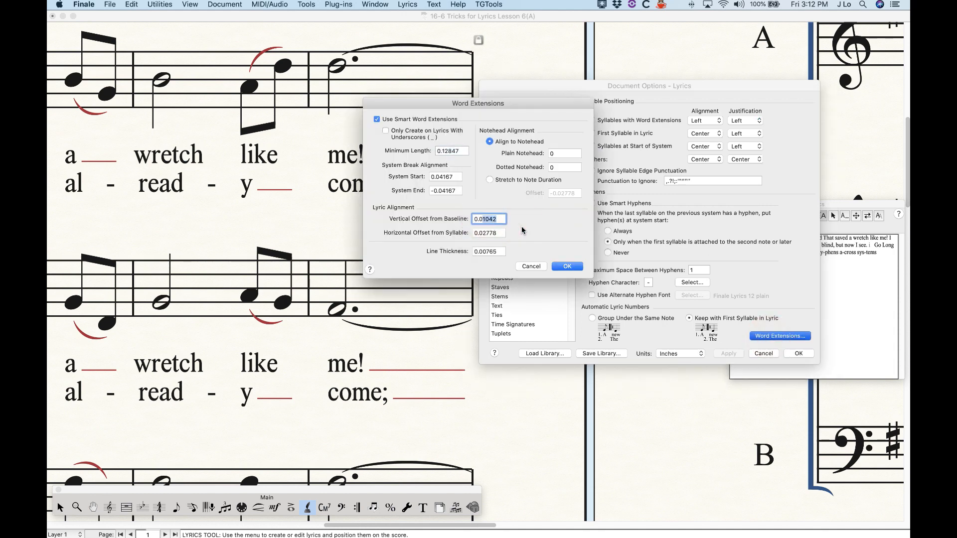
text(00)
key(BackSpace)
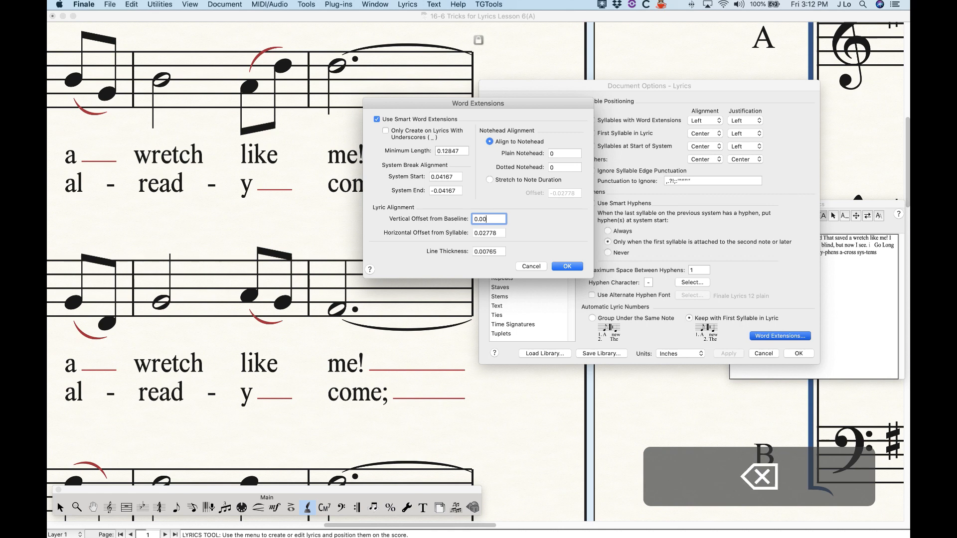
text(3)
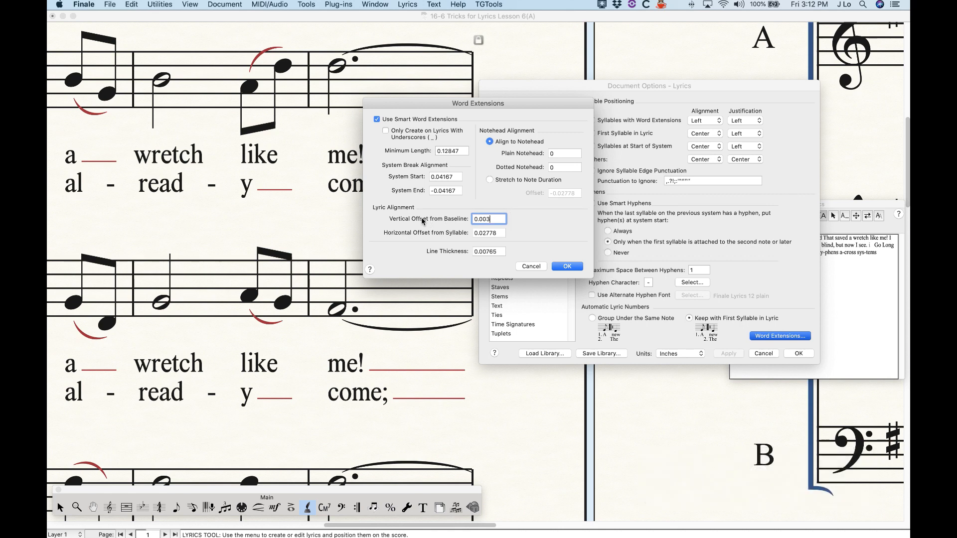
click(570, 268)
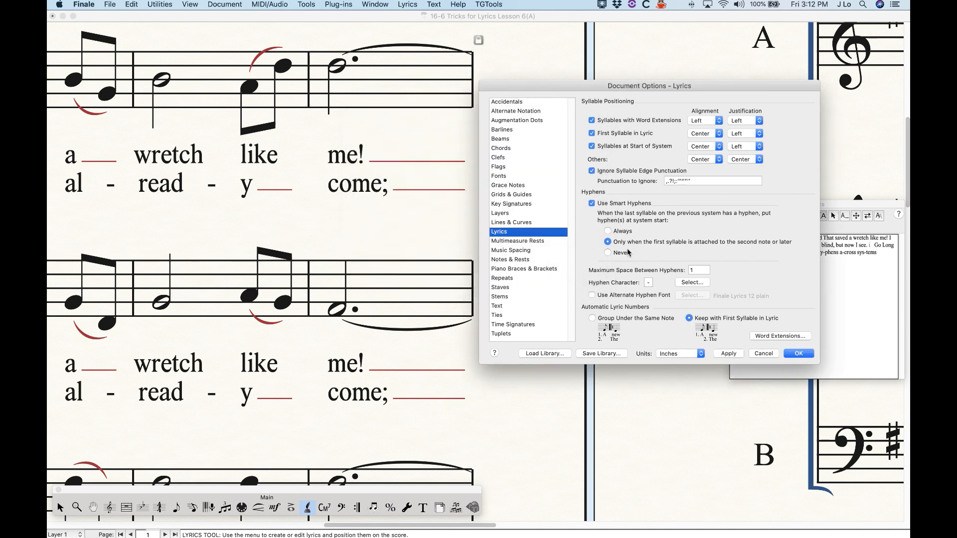
click(730, 353)
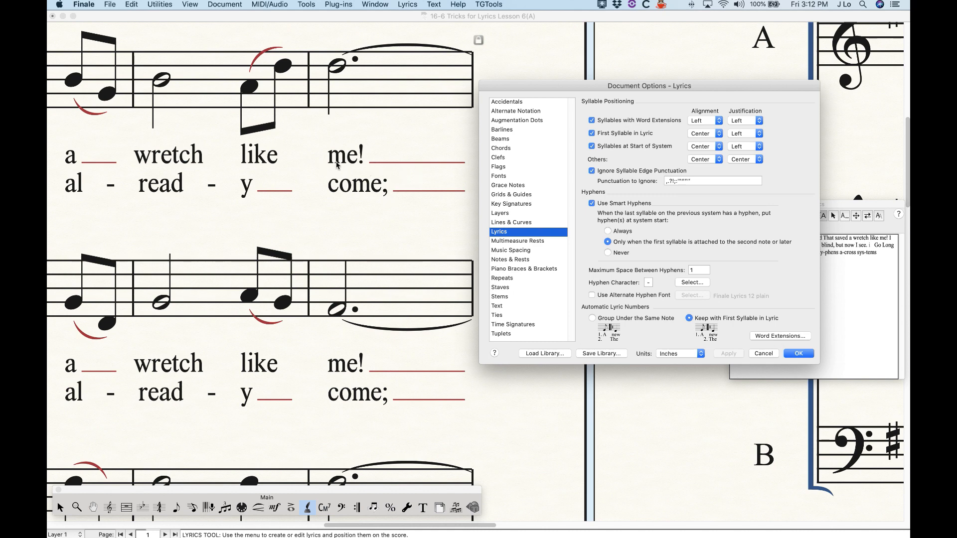
Set the word extensions' Horizontal Offset from Syllable to 0.04 and apply it to the score.
click(791, 338)
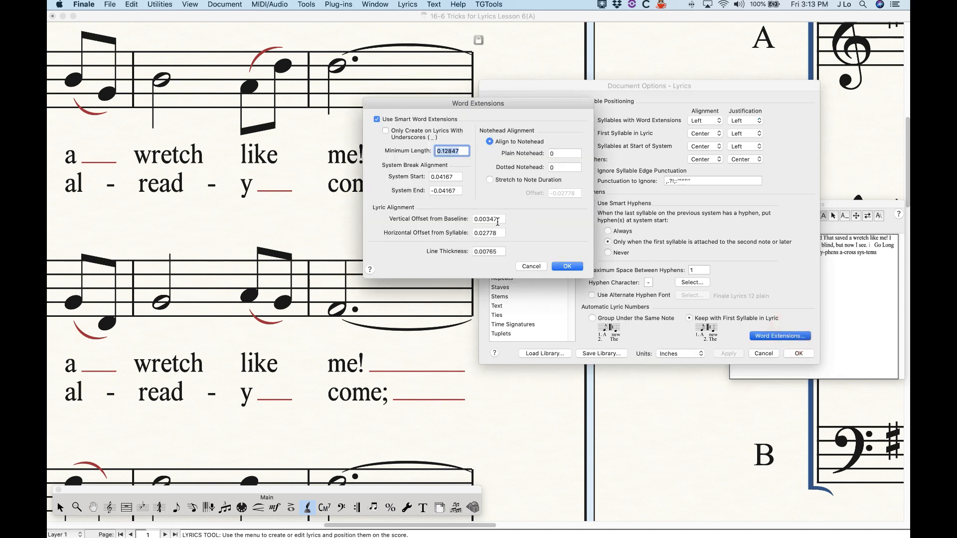
drag(427, 105, 487, 120)
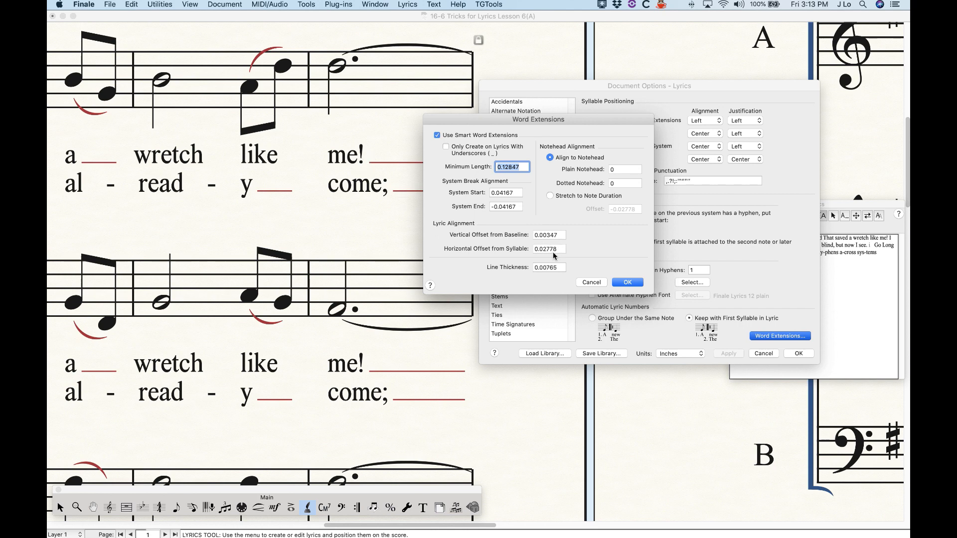
drag(559, 251, 529, 249)
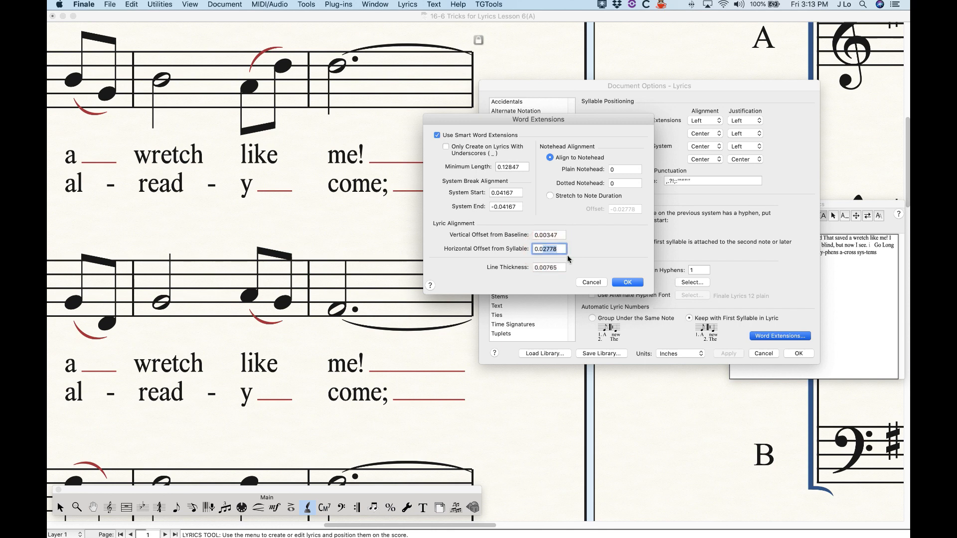
text(4)
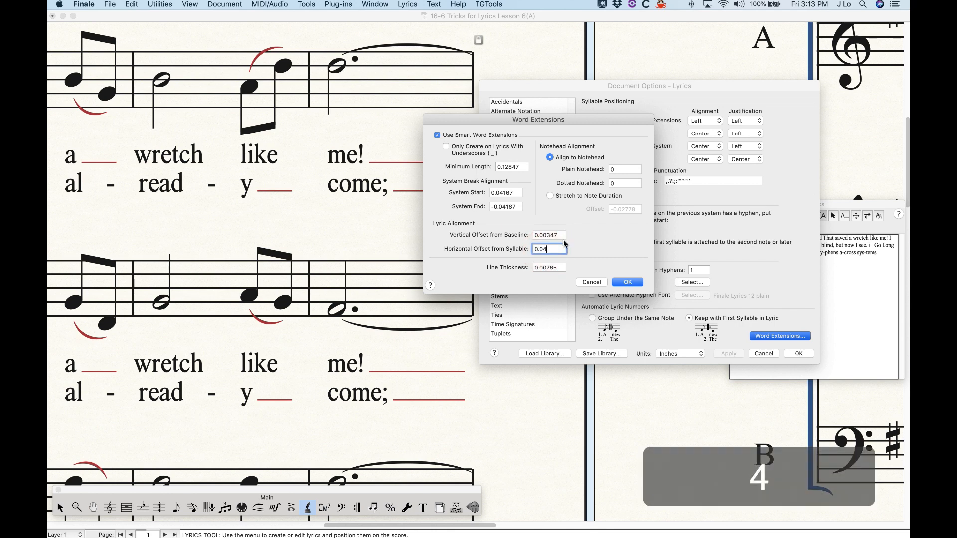
click(628, 282)
click(729, 353)
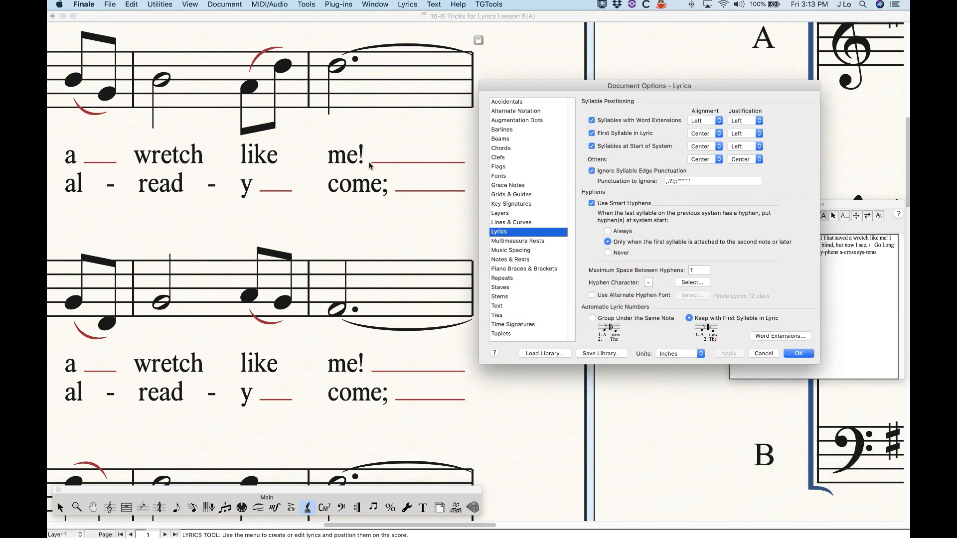
Set the word extensions' Horizontal Offset from Syllable back to 0.02778 and apply it.
click(770, 337)
click(443, 192)
click(485, 234)
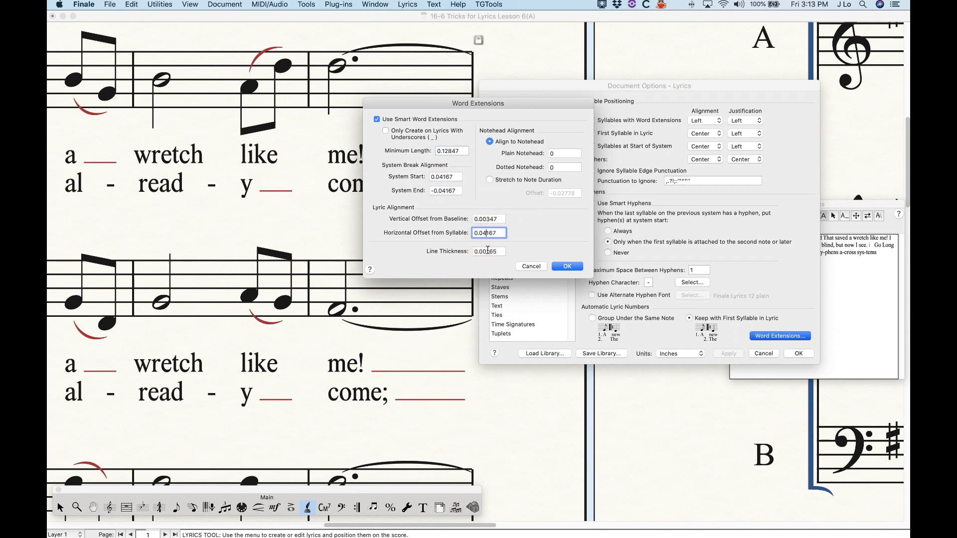
double_click(482, 234)
text(2778)
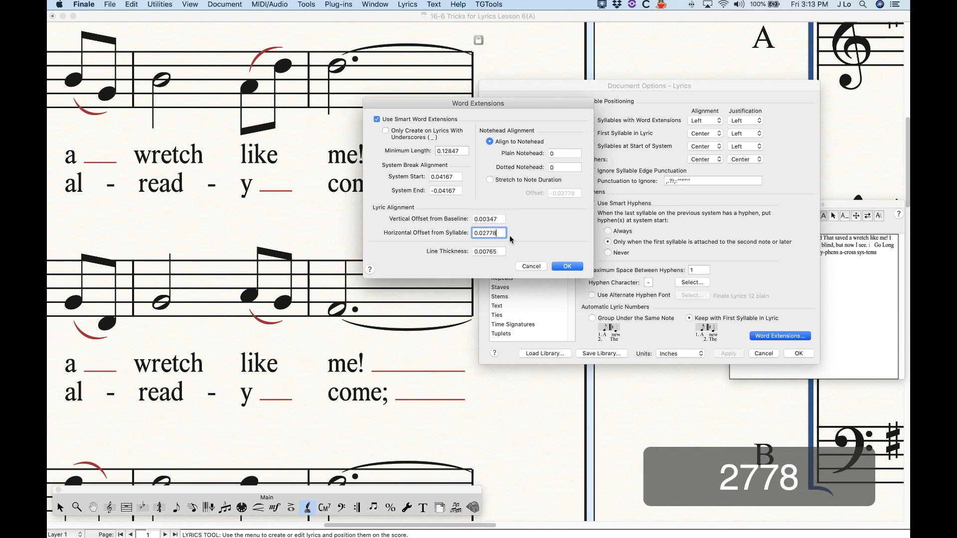
click(562, 265)
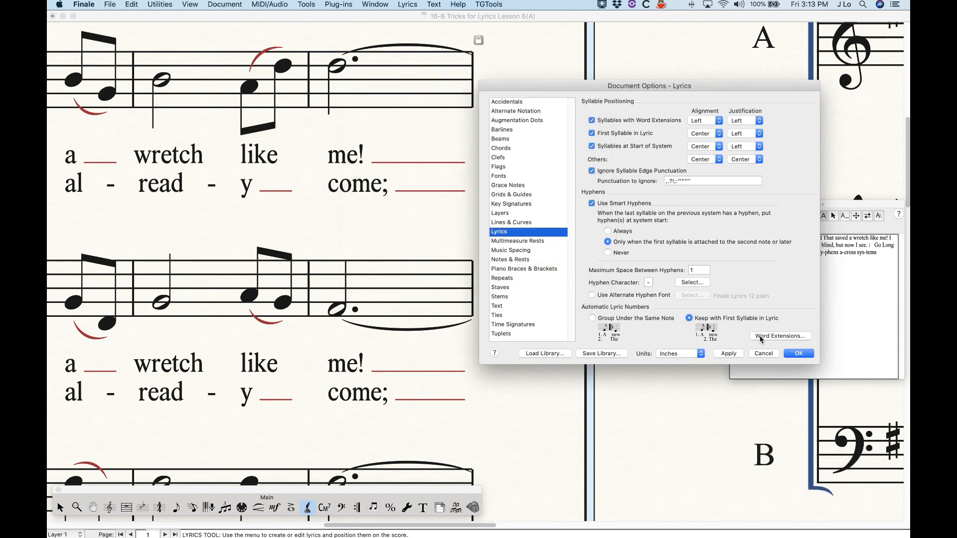
click(732, 354)
Set the Line Thickness of the word extensions to 0.014 and apply it to the score.
click(786, 336)
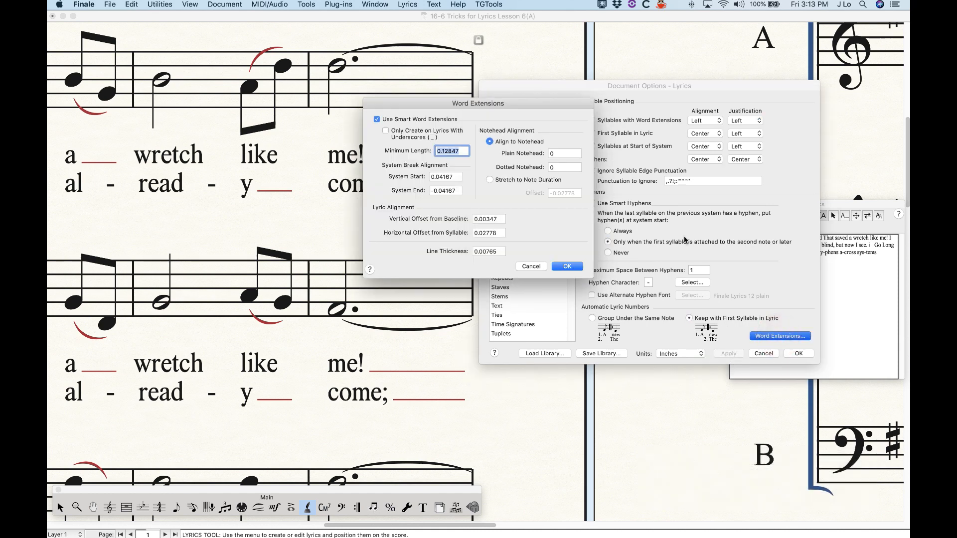
drag(433, 104, 500, 94)
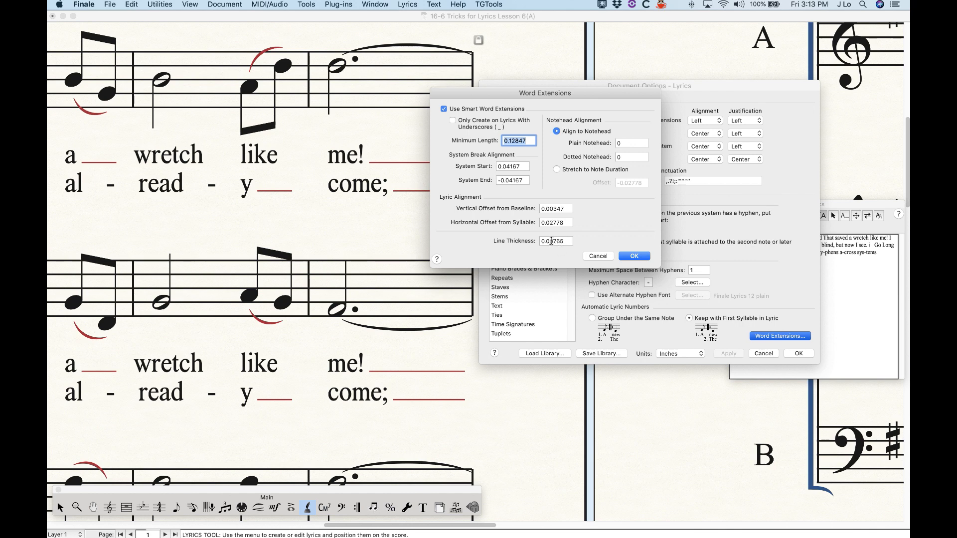
drag(551, 241, 578, 241)
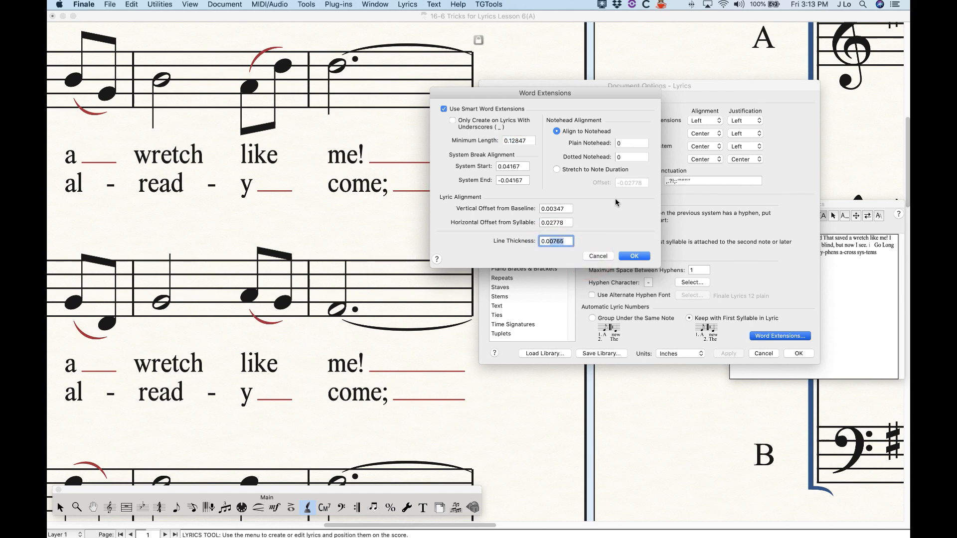
text(14)
click(634, 256)
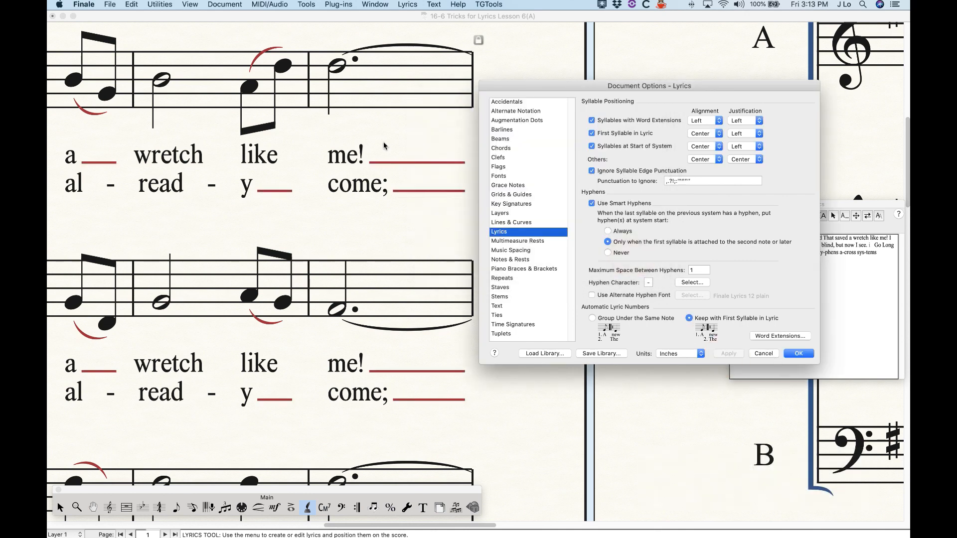
Set the Line Thickness of the word extensions back to 0.00765, apply it and accept the document options.
click(778, 337)
click(489, 259)
drag(482, 252, 548, 276)
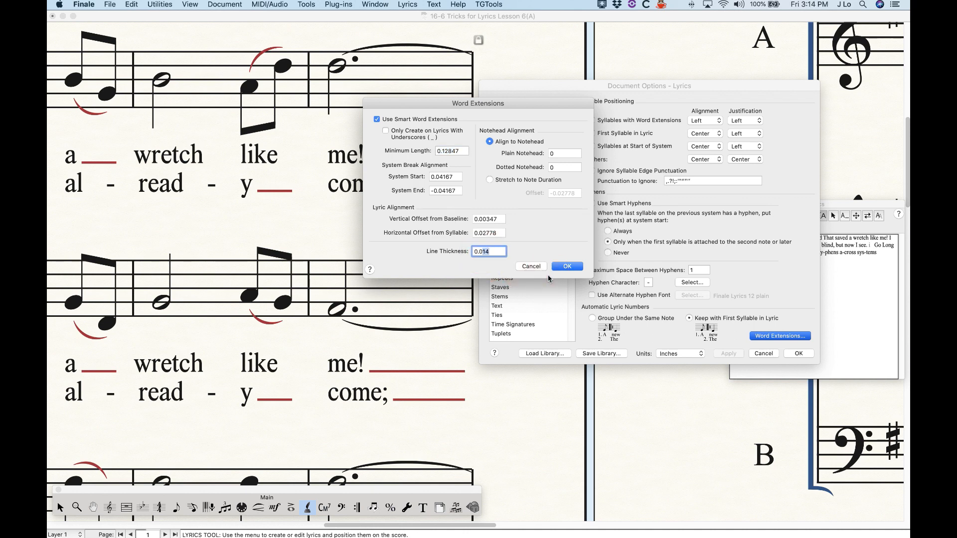
text(0765)
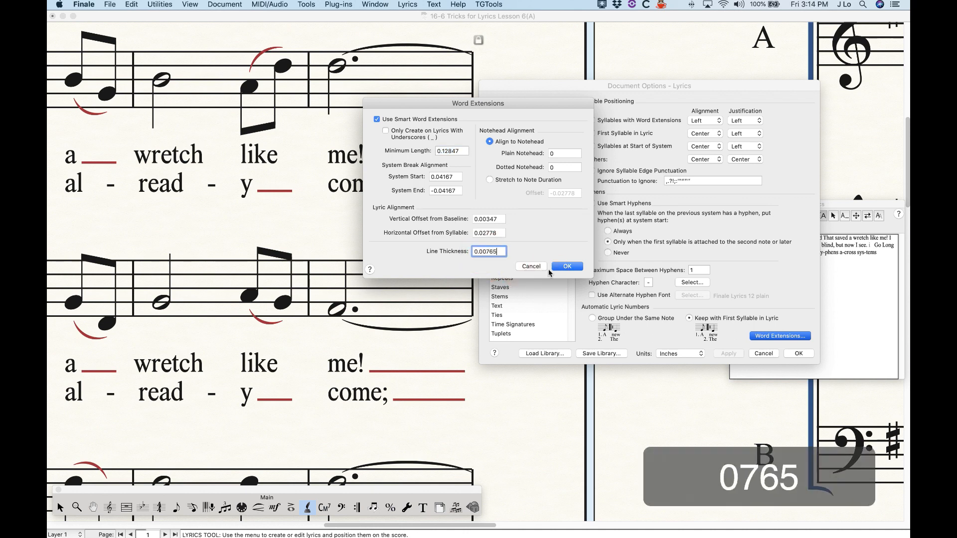
click(566, 267)
click(722, 354)
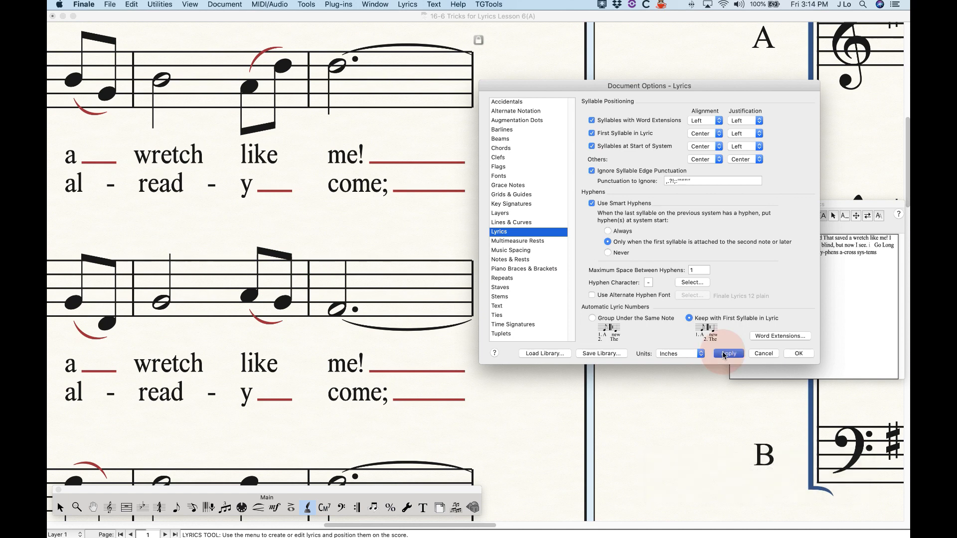
click(798, 353)
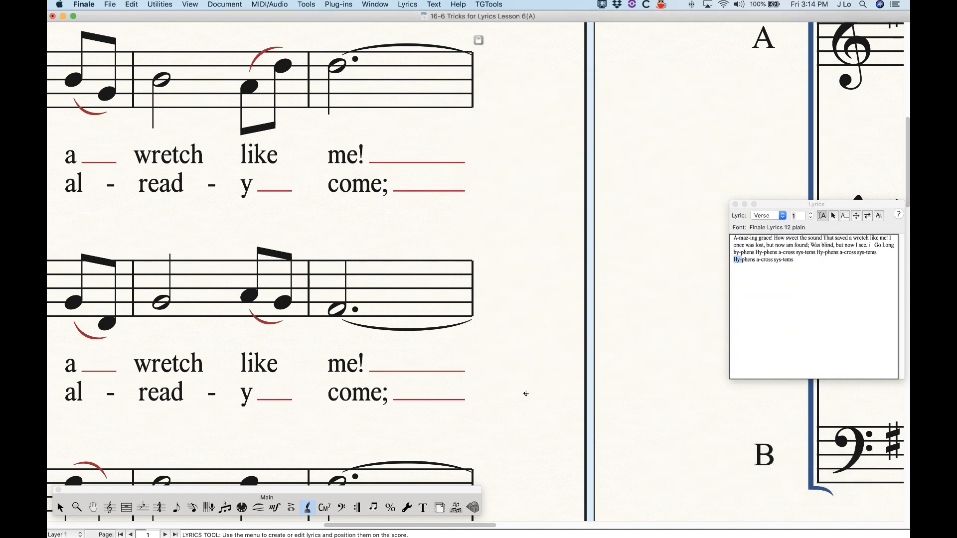
Examine the hyphens and word extensions under all four voices on page 1, ending on the first system.
scroll(526, 394, up, 5)
key(super+minus)
key(super+minus)
key(super+minus)
key(super+minus)
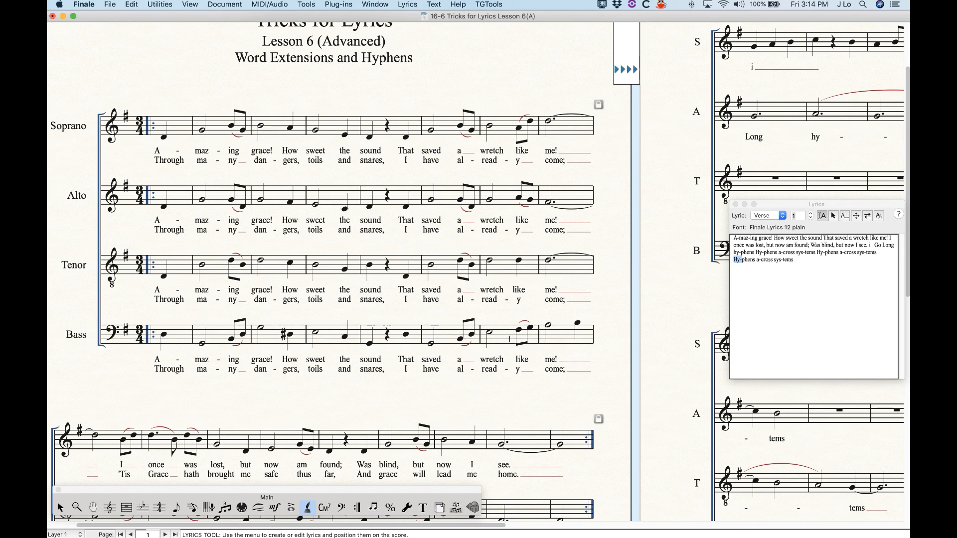
scroll(468, 273, down, 3)
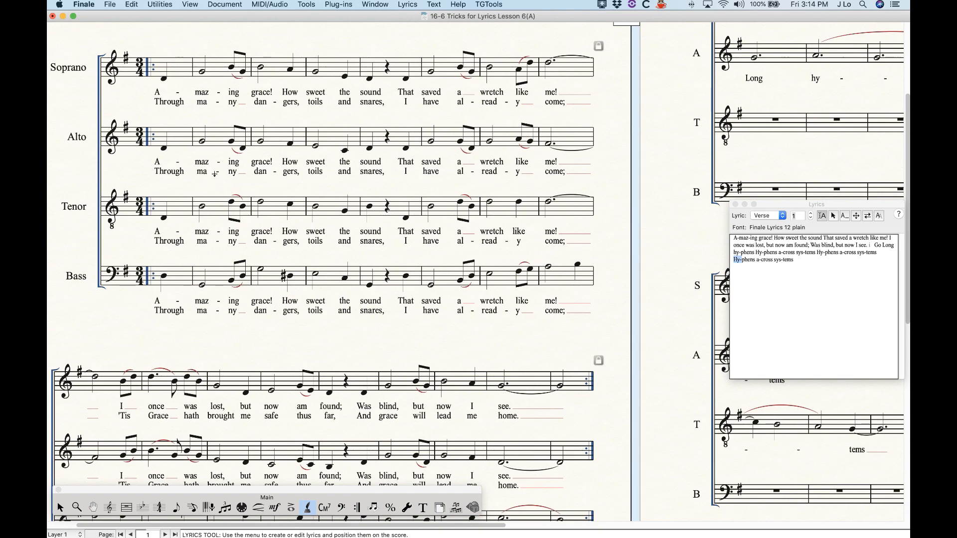
key(super+minus)
key(super+equal)
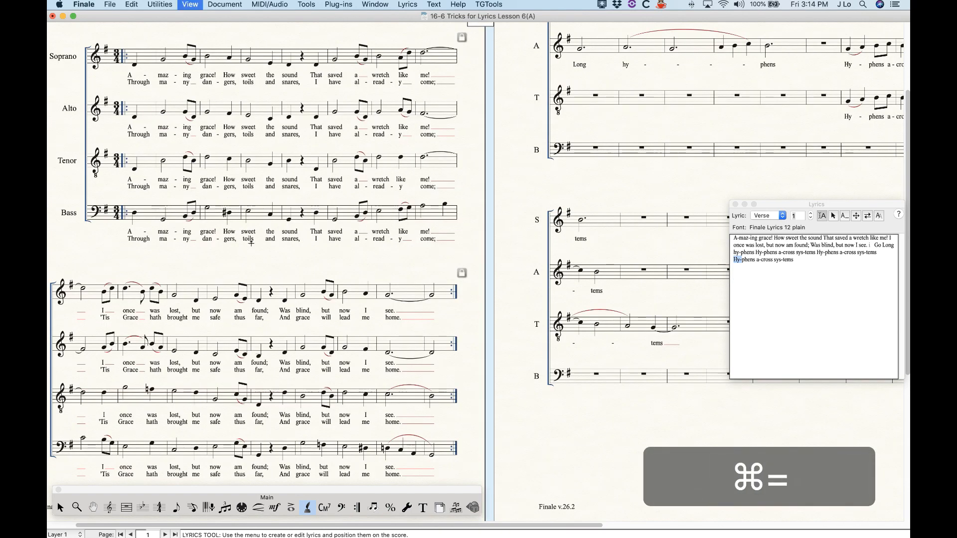
key(super+equal)
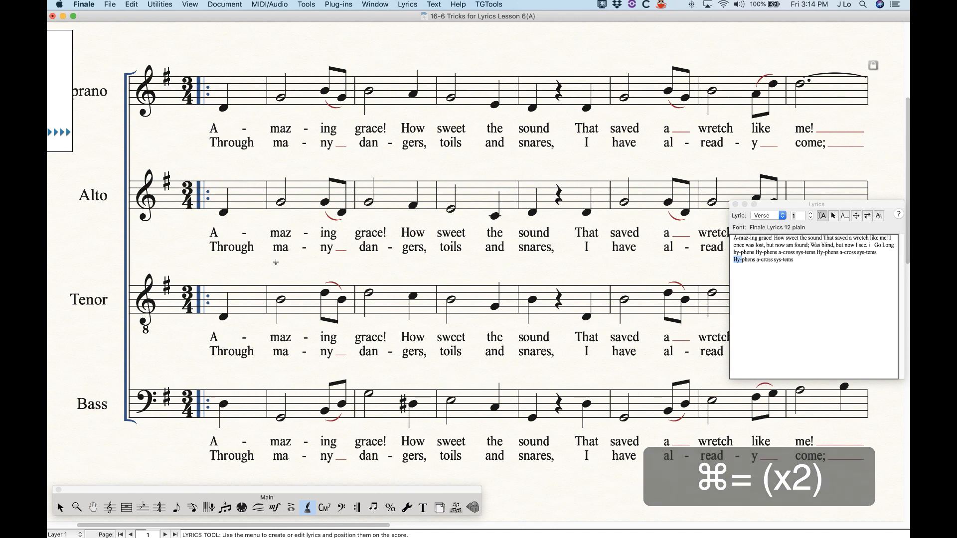
Try to select and move the hyphen between "A" and "maz" in the Soprano's first verse, and return to the Lyrics tool.
click(60, 507)
mouse_move(245, 130)
mouse_down()
mouse_move(245, 122)
mouse_move(209, 115)
mouse_move(228, 140)
mouse_move(256, 119)
mouse_up()
click(243, 128)
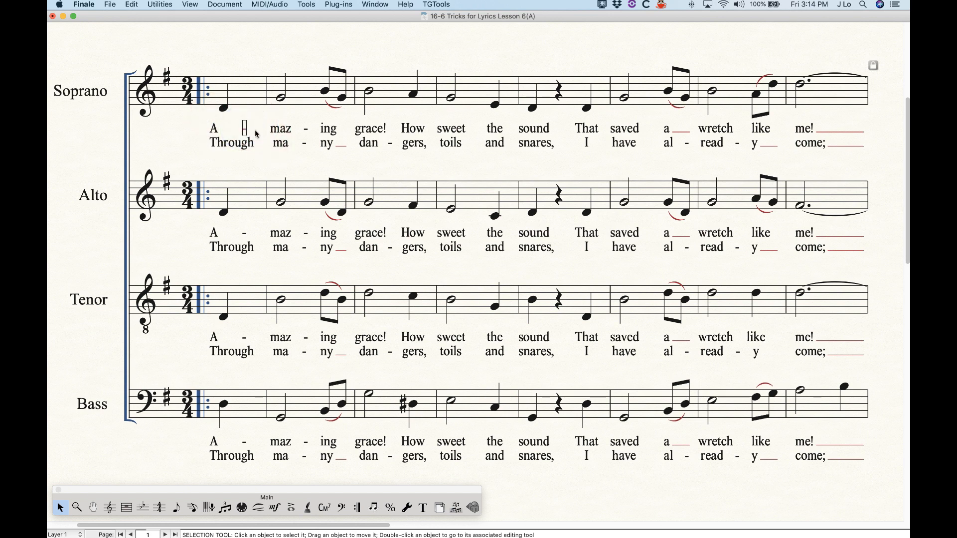
click(253, 124)
click(308, 508)
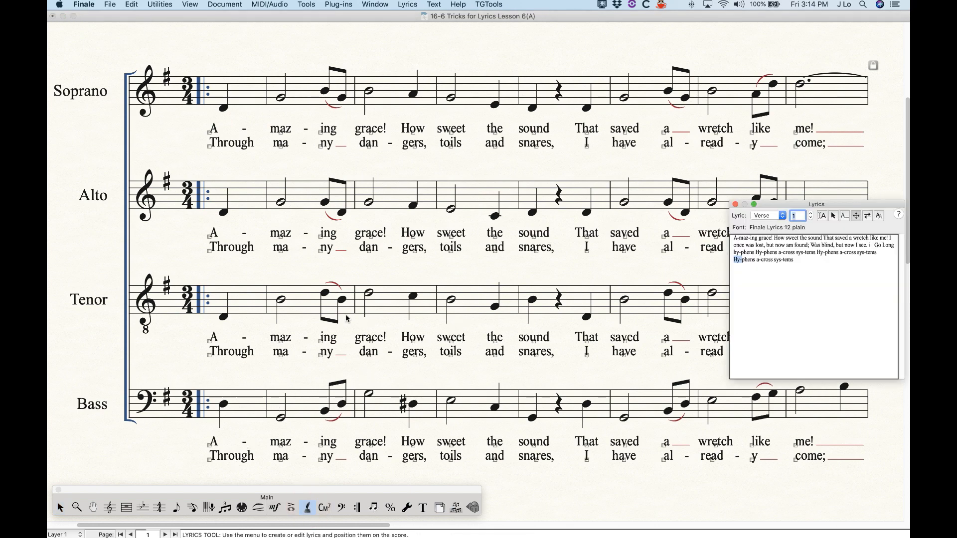
Examine the smart hyphen settings in the lyric document options with page 2 in view, and accept the options.
scroll(370, 170, right, 3)
scroll(528, 310, right, 3)
scroll(529, 310, right, 15)
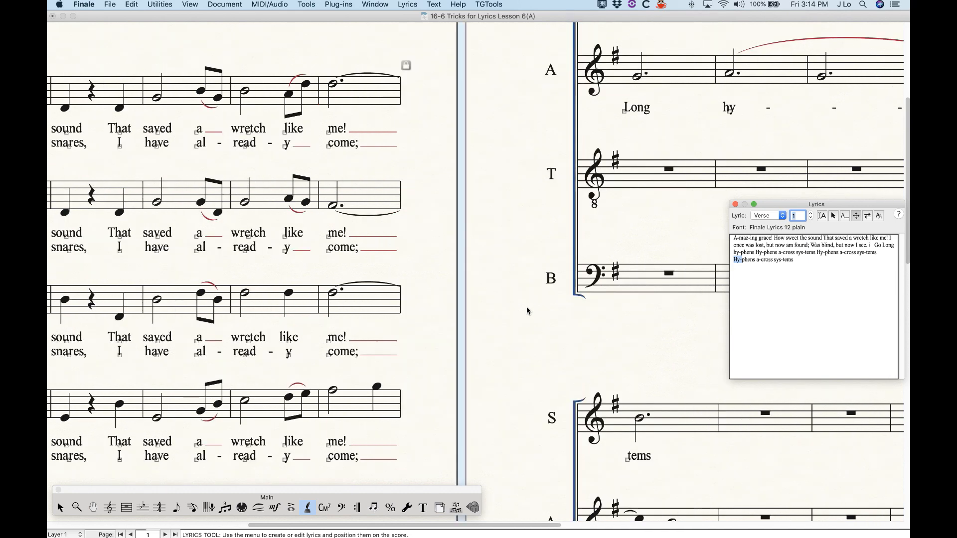
scroll(526, 308, right, 5)
key(super+minus)
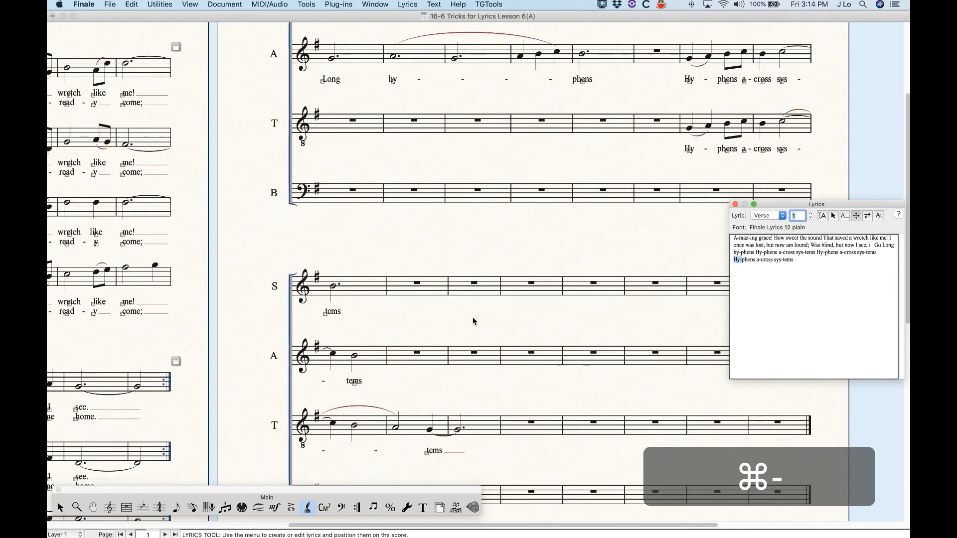
scroll(431, 327, up, 5)
click(225, 4)
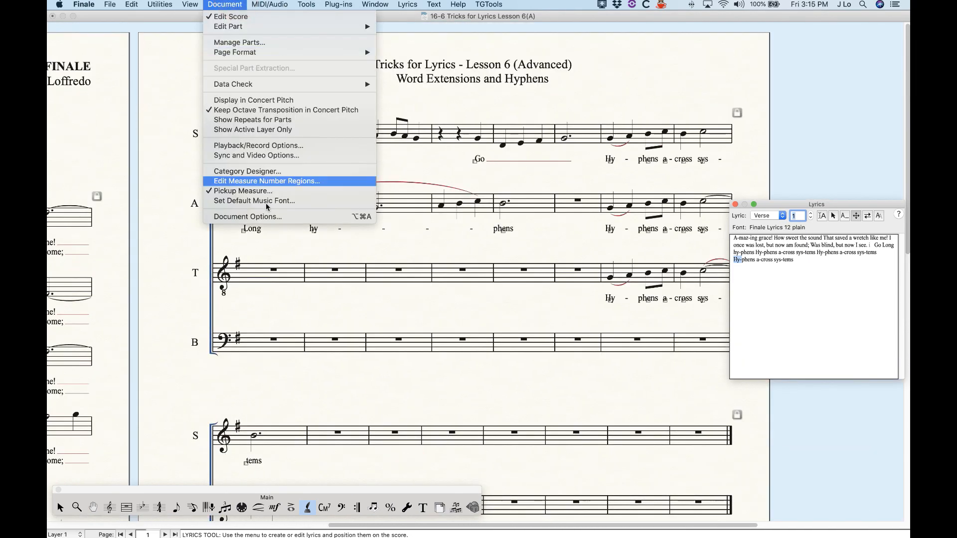
click(262, 217)
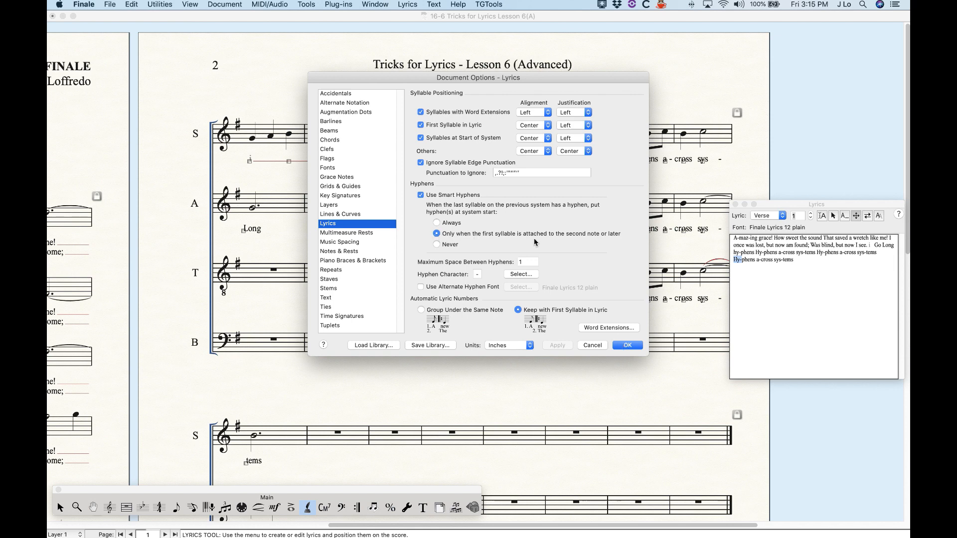
click(627, 346)
Examine the hyphens of "Hyphens across systems" around the system break on page 2.
scroll(501, 353, down, 5)
scroll(572, 380, right, 4)
scroll(630, 380, up, 3)
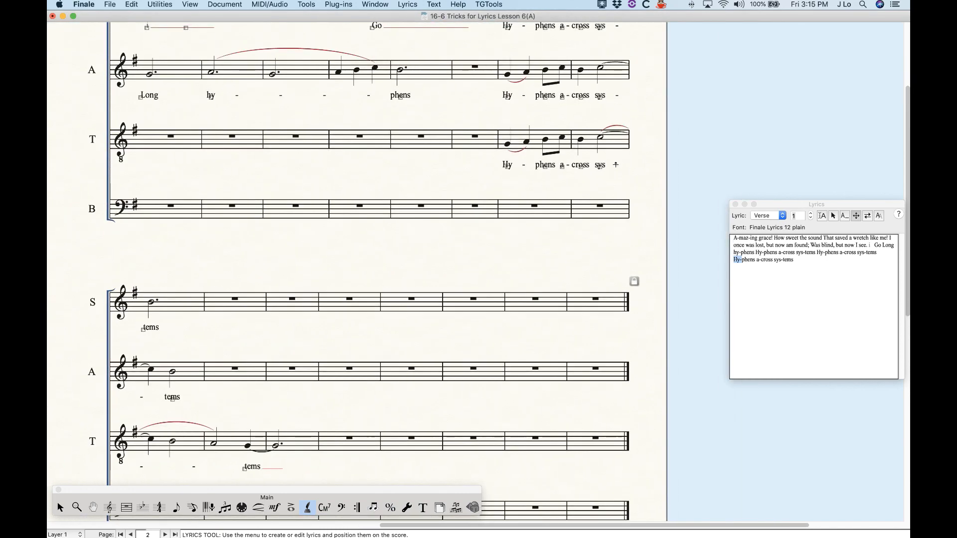
scroll(502, 325, up, 3)
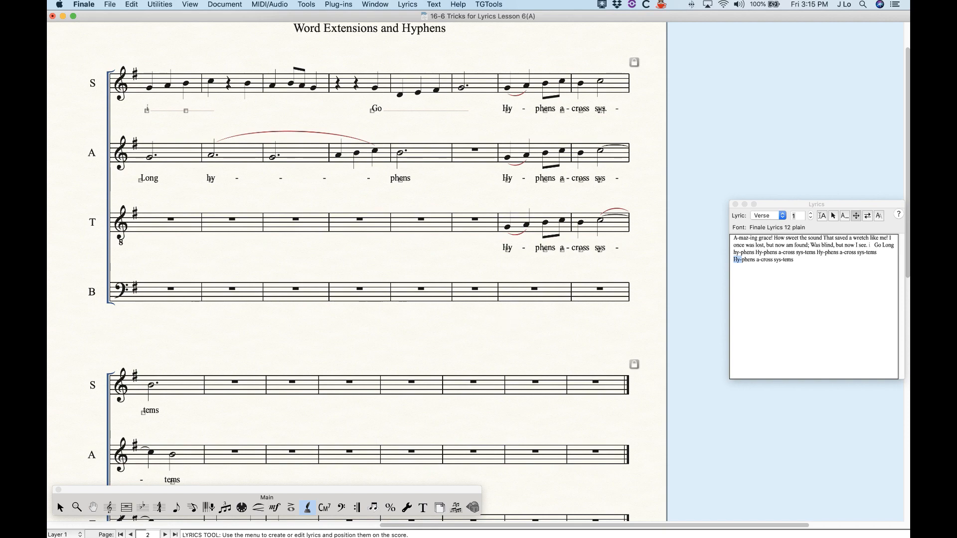
Set the smart hyphens at system start to Always in the lyric document options and apply the change.
click(810, 215)
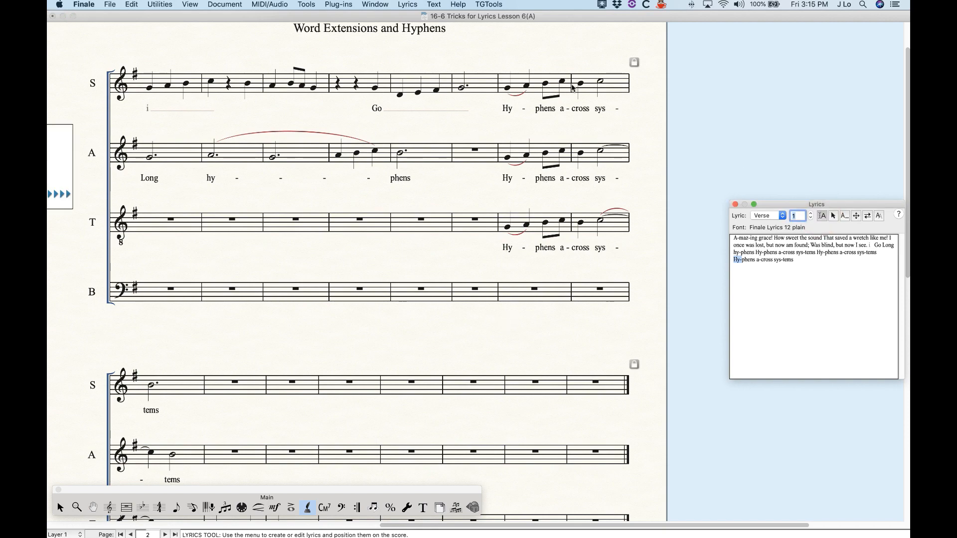
scroll(599, 174, down, 5)
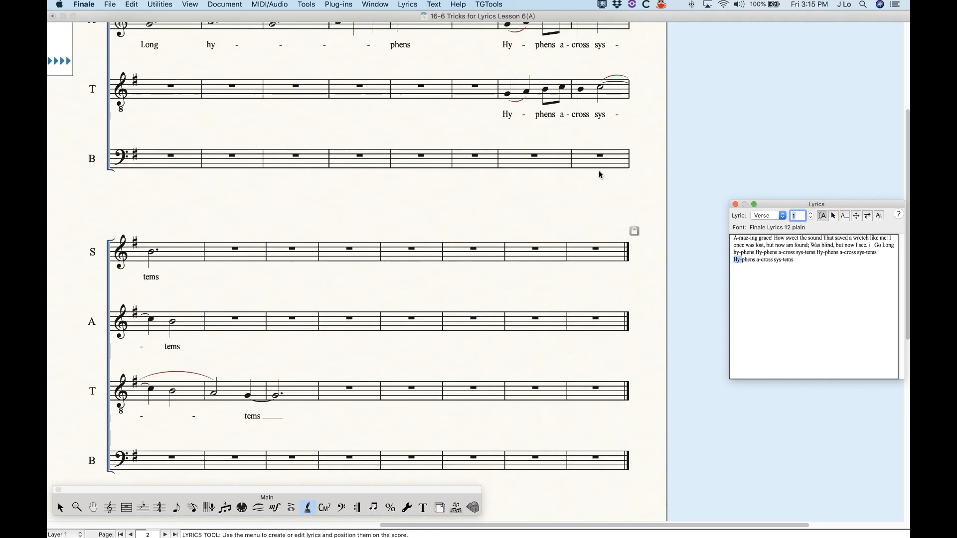
scroll(584, 215, up, 3)
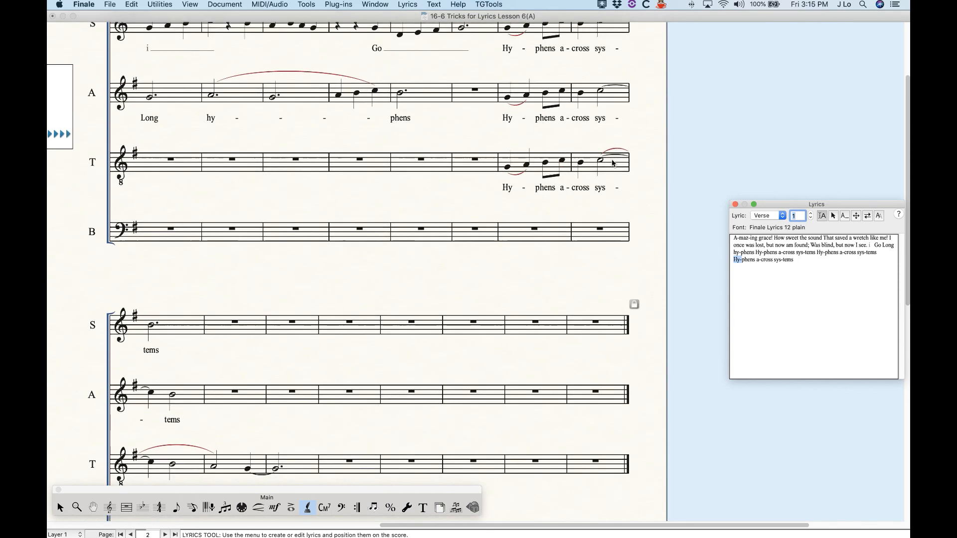
scroll(455, 241, down, 4)
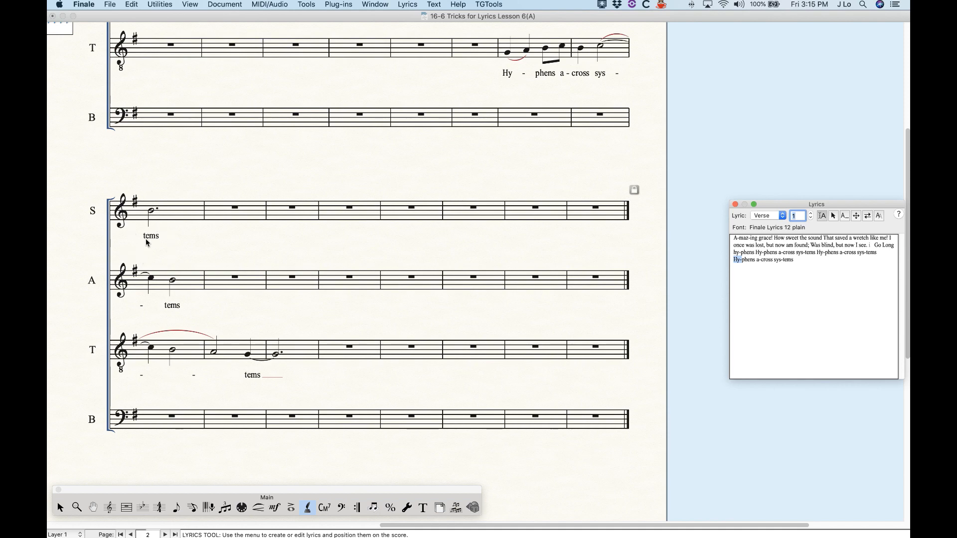
click(226, 5)
click(247, 217)
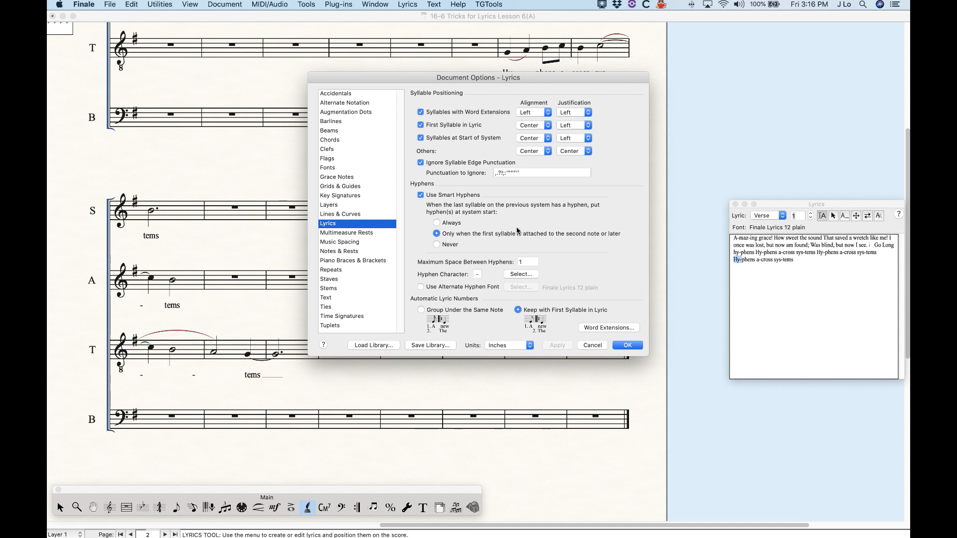
click(443, 227)
click(558, 345)
Set the smart hyphens at system start to Never and apply the change.
click(437, 235)
click(437, 245)
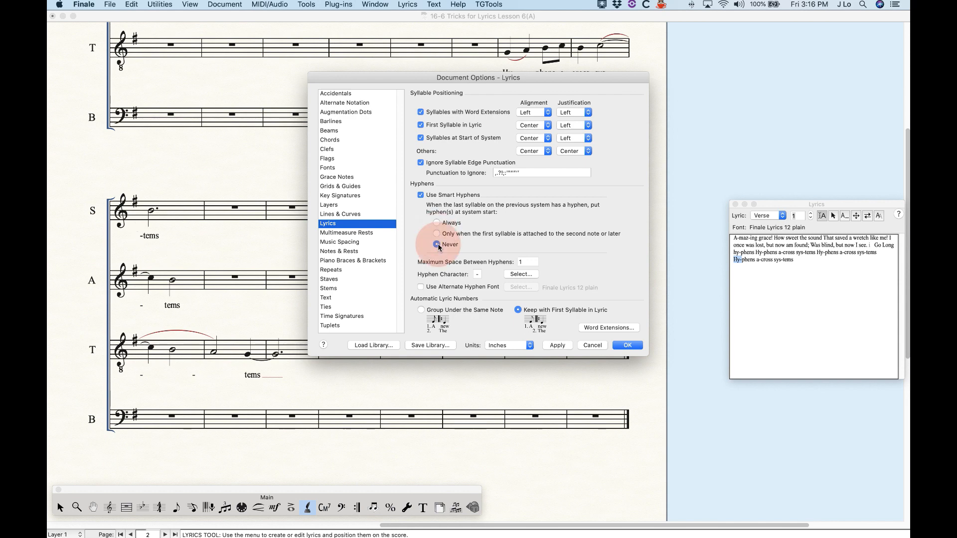
click(557, 346)
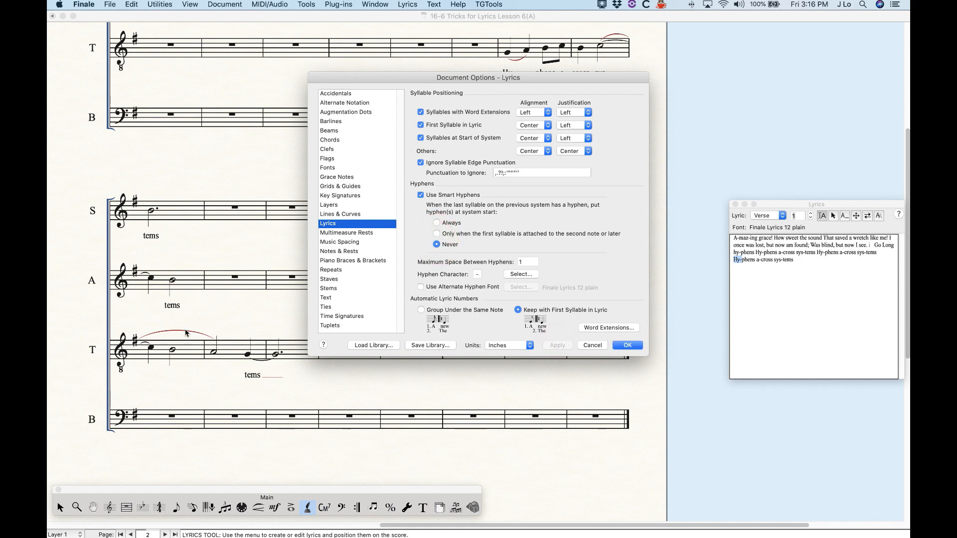
Set smart hyphens to "Only when the first syllable is attached to the second note or later", apply, and close the document options.
click(436, 234)
click(557, 345)
drag(449, 86, 549, 86)
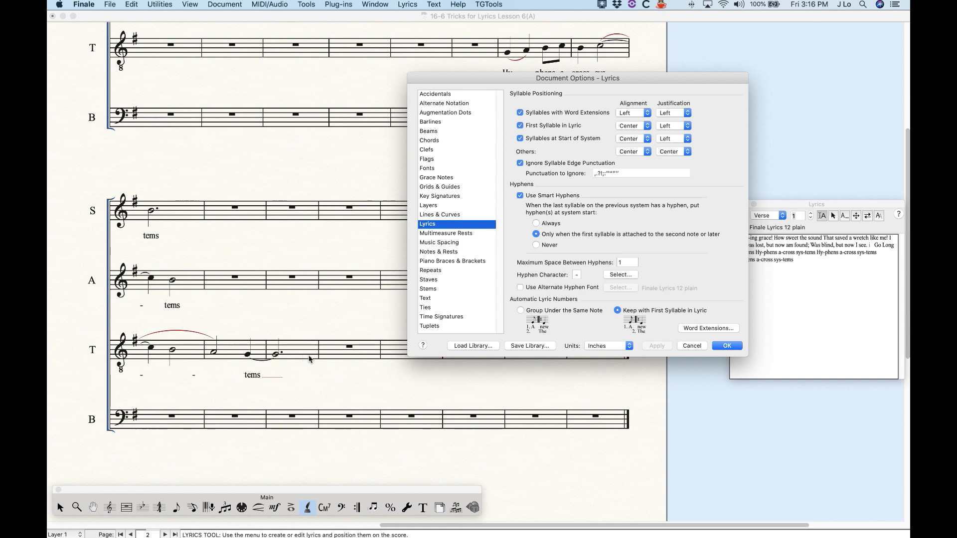
click(696, 346)
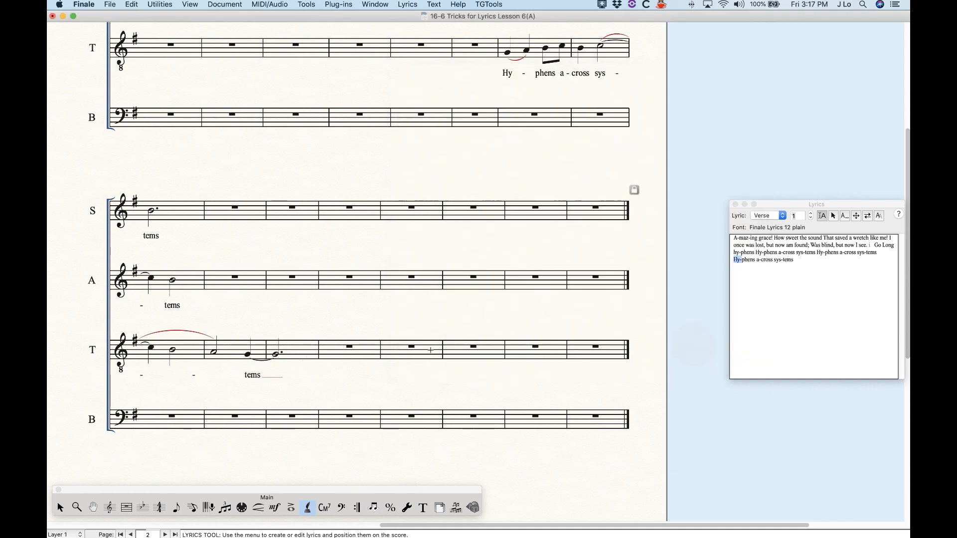
Set the maximum space between hyphens to 0.5 inches in the lyric document options and apply it to page 2.
scroll(419, 348, up, 10)
scroll(429, 299, up, 1)
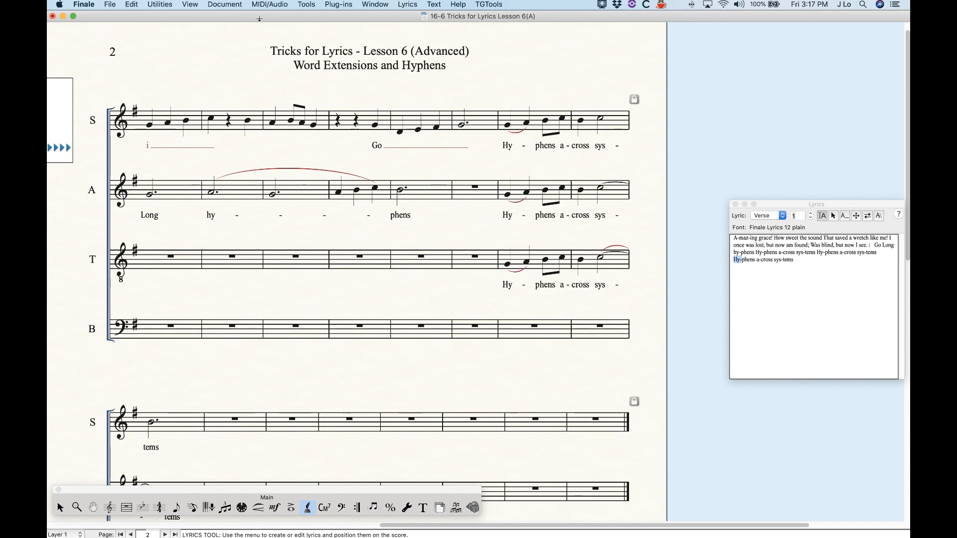
click(230, 5)
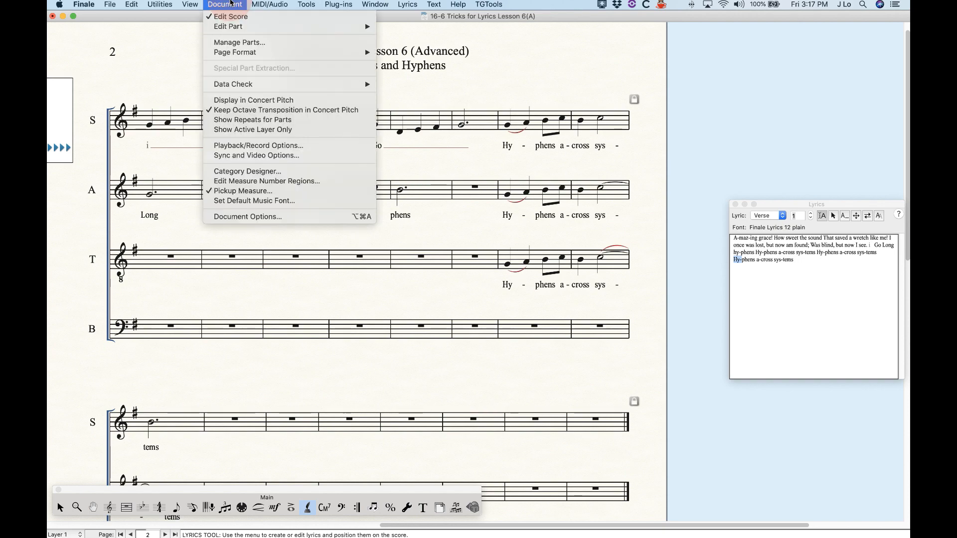
click(269, 217)
drag(458, 82, 630, 101)
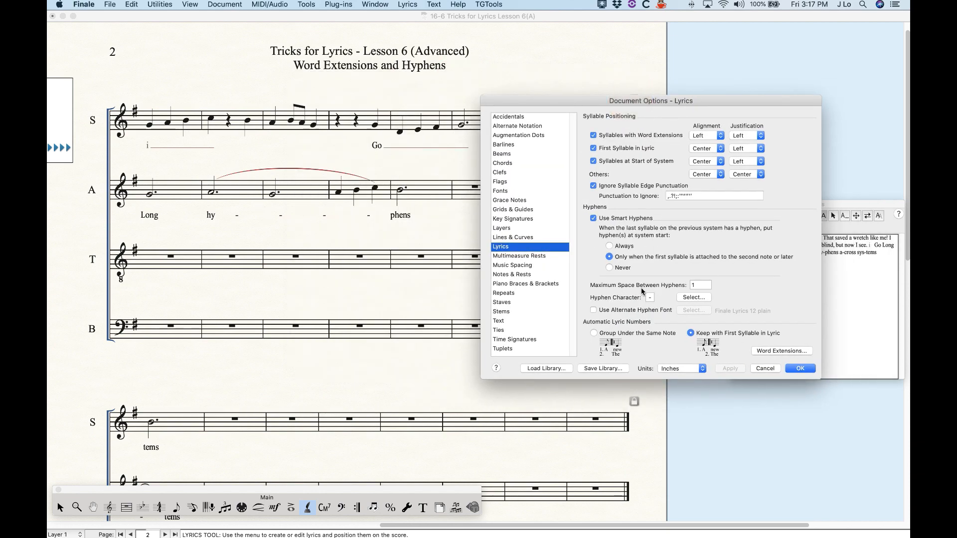
click(699, 288)
drag(699, 288, 689, 292)
text(.5)
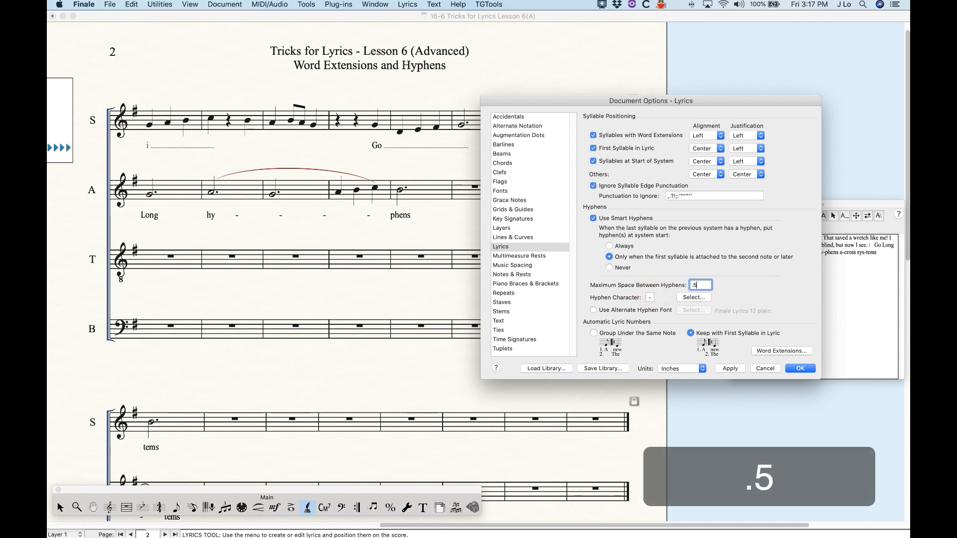
click(732, 369)
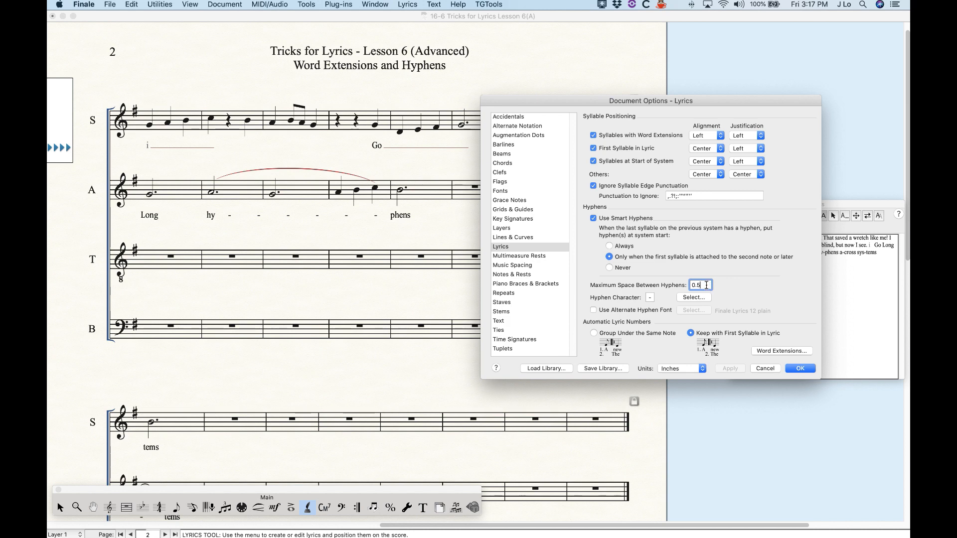
Reduce the maximum space between hyphens to 0.1 inches and apply it.
key(BackSpace)
text(1)
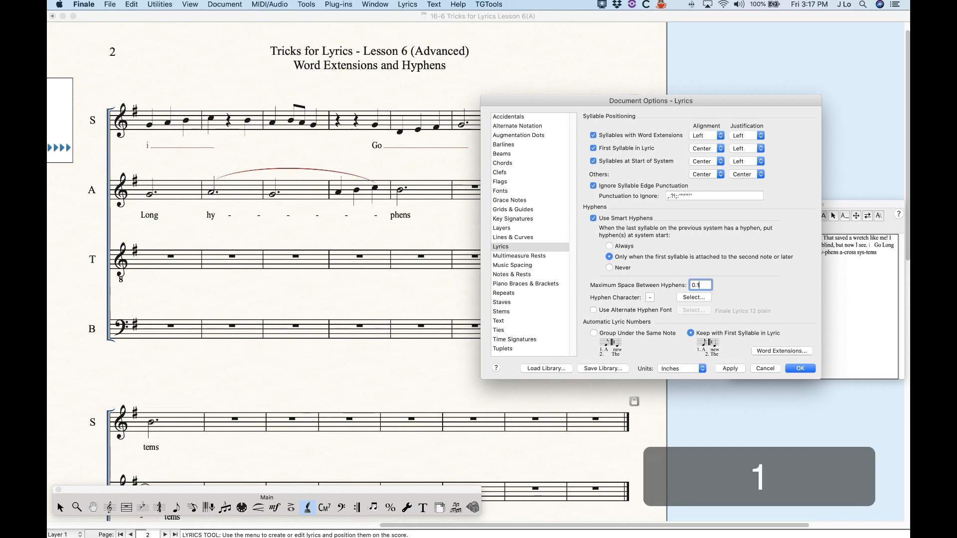
click(730, 369)
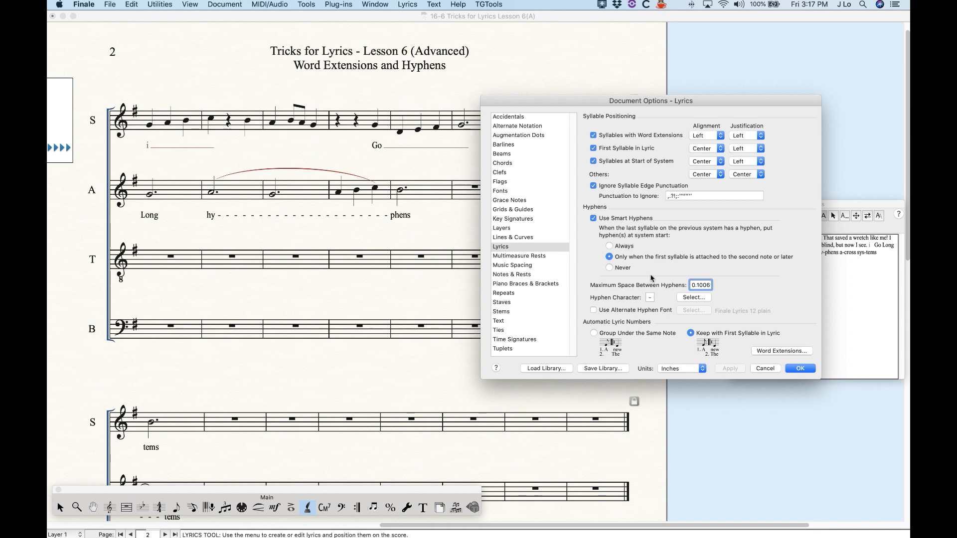
Set the maximum space between hyphens back to 1 inch and apply it.
drag(693, 285, 740, 306)
text(1)
click(732, 369)
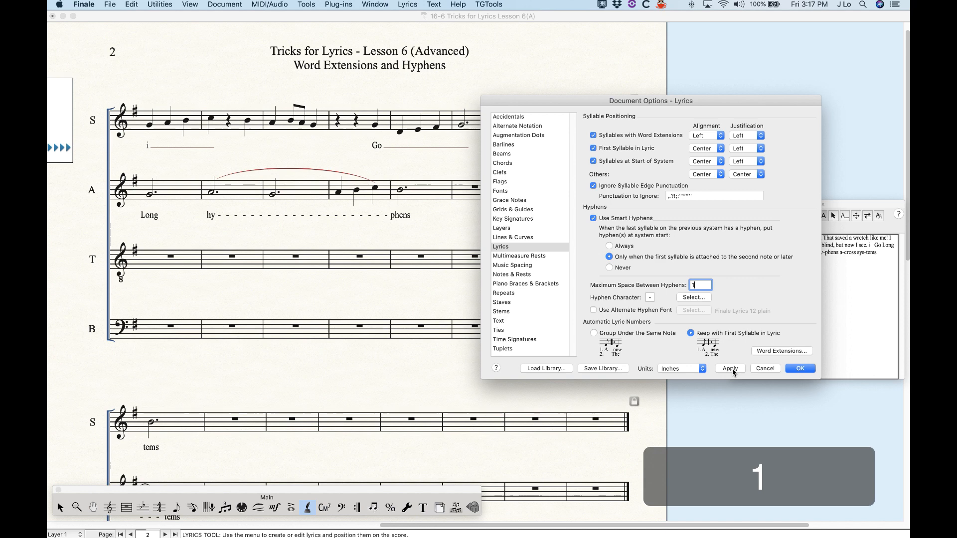
Set the maximum space between hyphens to 0.8 inches and apply it.
double_click(705, 286)
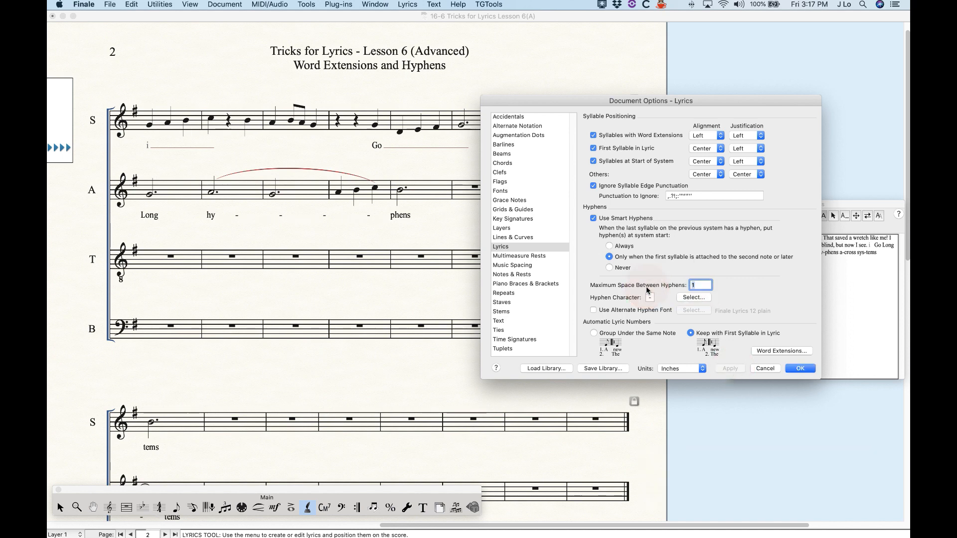
text(.8)
click(729, 368)
Restore the maximum space between hyphens to 1 inch and apply it.
drag(696, 284, 710, 290)
key(BackSpace)
key(BackSpace)
key(BackSpace)
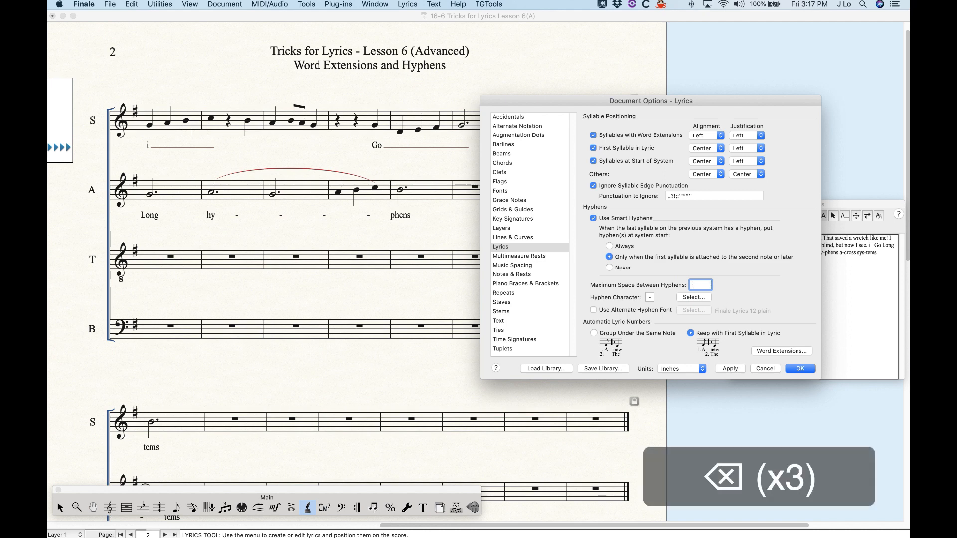
text(1)
click(730, 369)
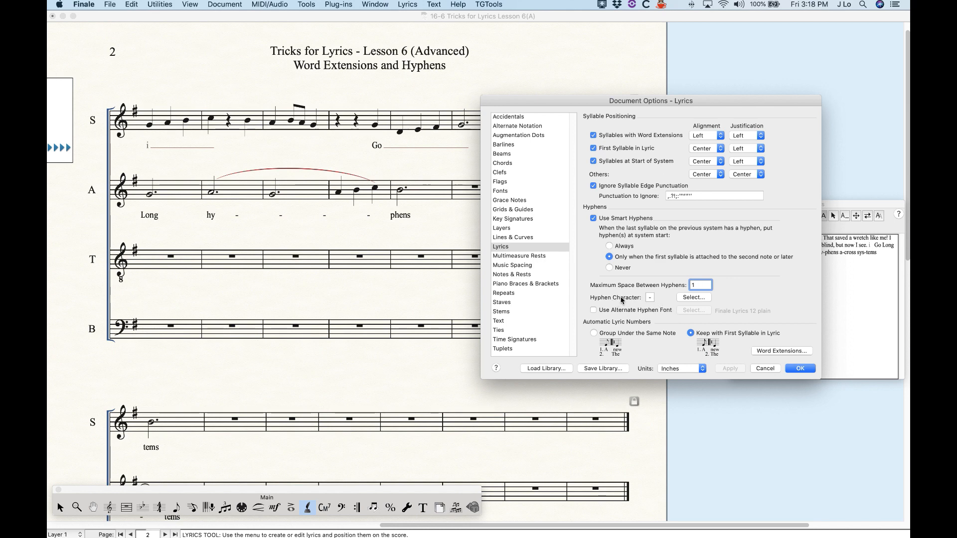
Choose the en dash, symbol 276, as the hyphen character and apply it to the lyrics.
click(693, 298)
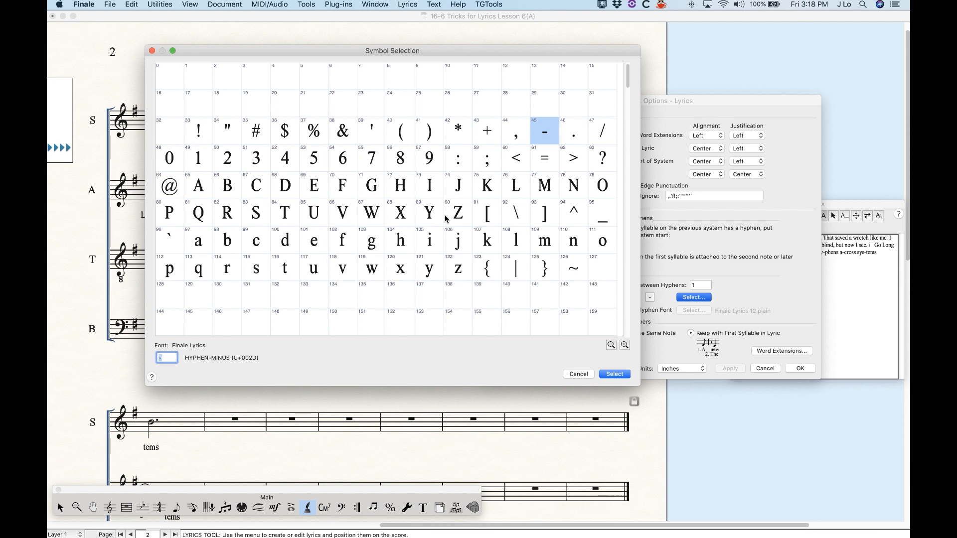
scroll(377, 224, down, 10)
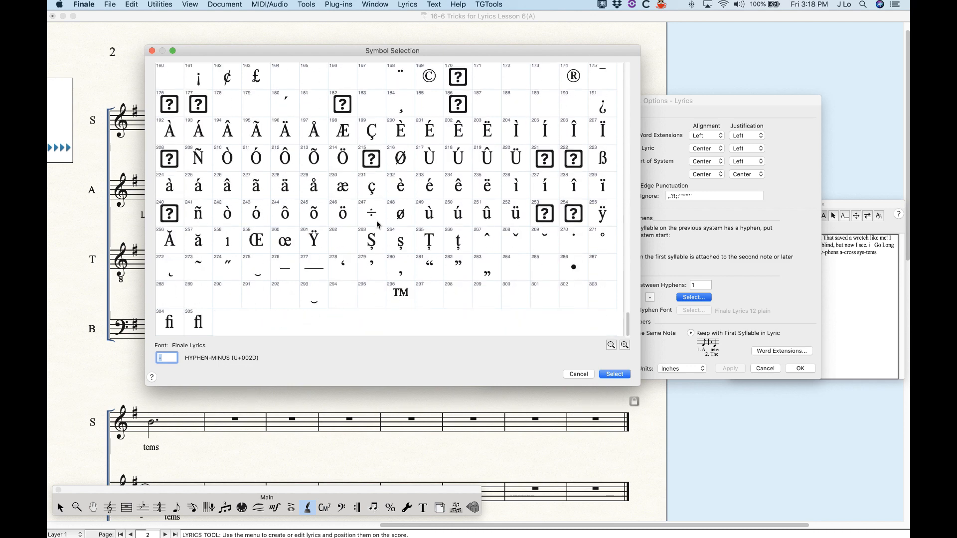
click(287, 272)
click(603, 374)
click(730, 369)
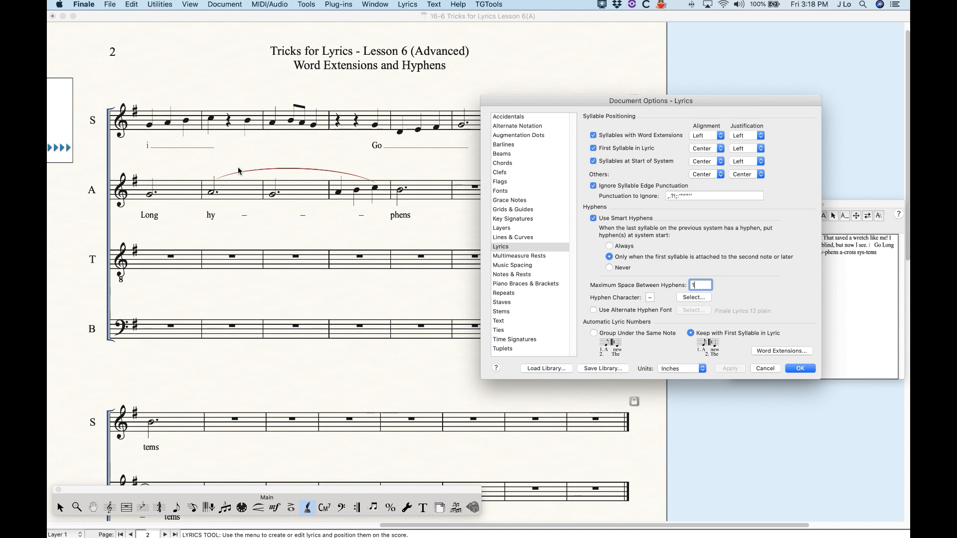
Change the hyphen character to the em dash, symbol 277, and apply it.
click(693, 298)
click(314, 324)
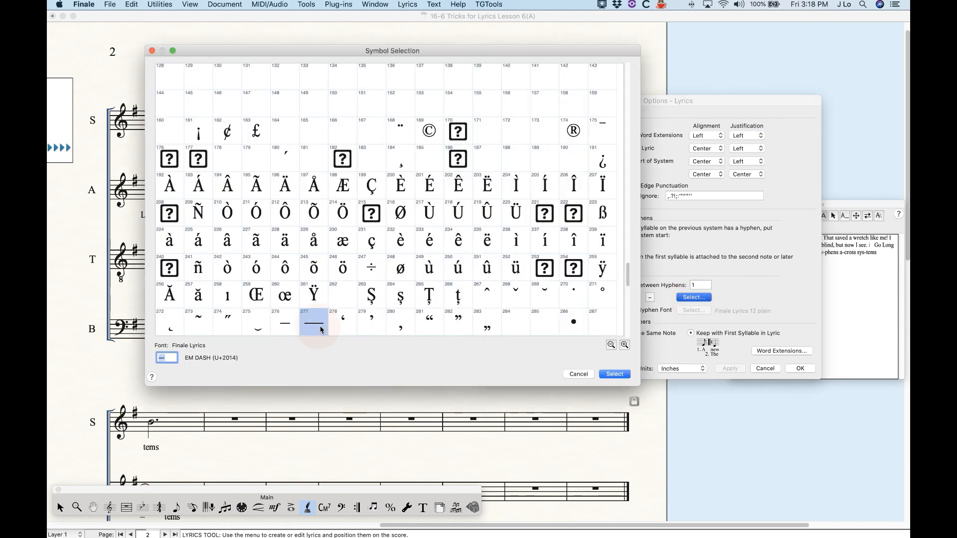
click(609, 375)
click(730, 369)
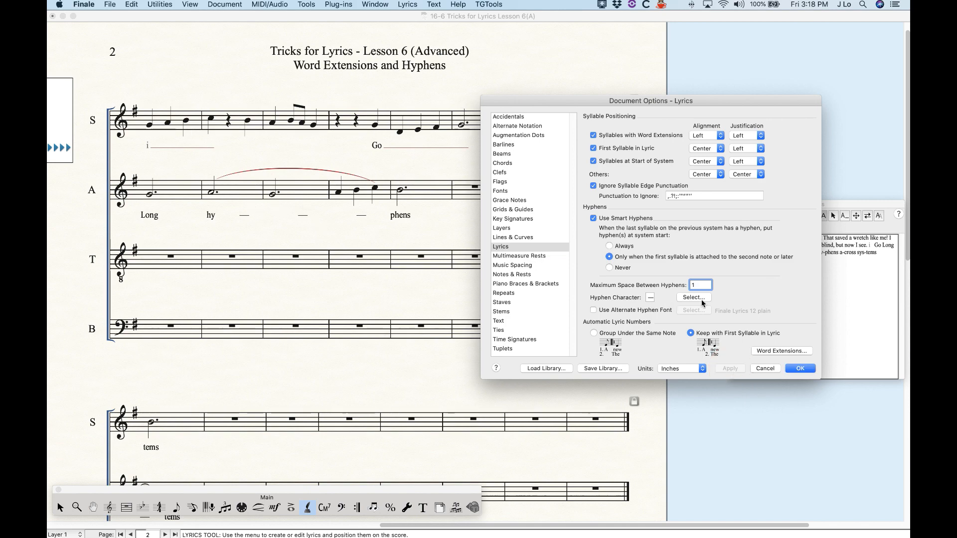
Change the hyphen character back to the standard hyphen-minus, symbol 45, and apply it.
click(693, 297)
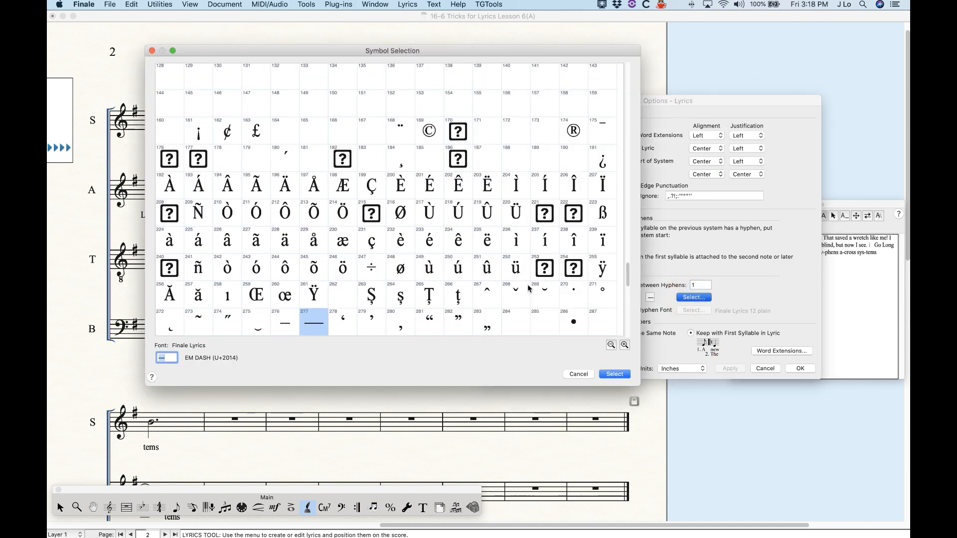
scroll(530, 289, up, 8)
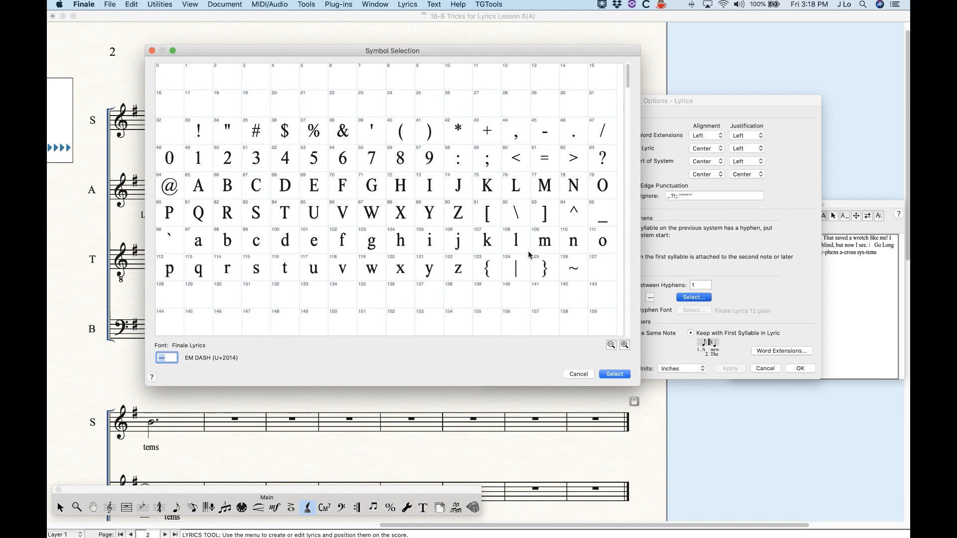
click(544, 133)
click(616, 375)
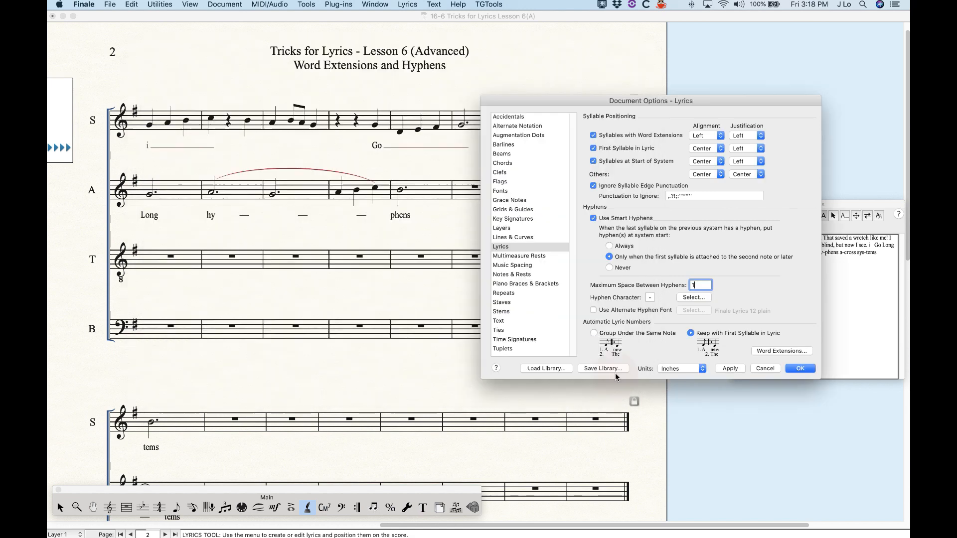
click(730, 368)
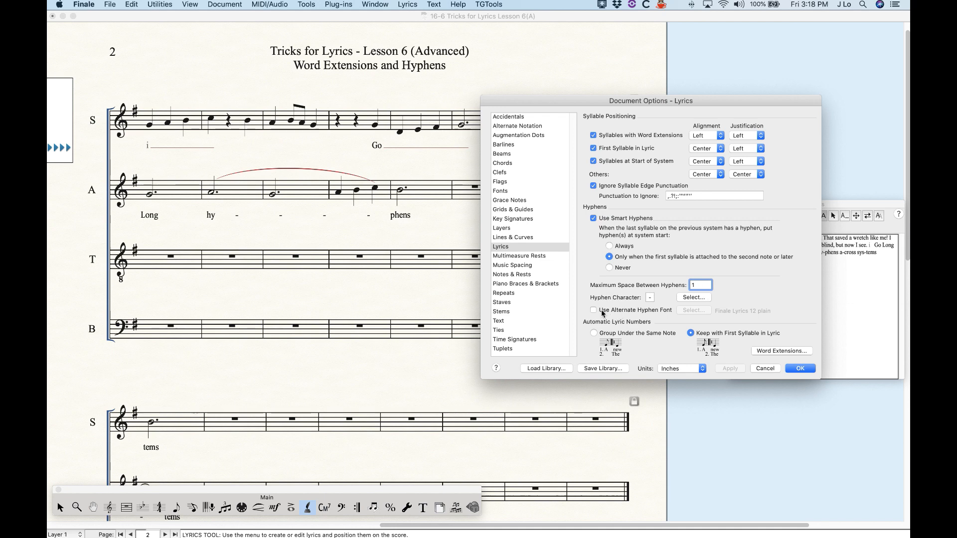
Enable an alternate hyphen font using Finale Lyrics at size 16 and apply it to the lyric hyphens.
click(642, 312)
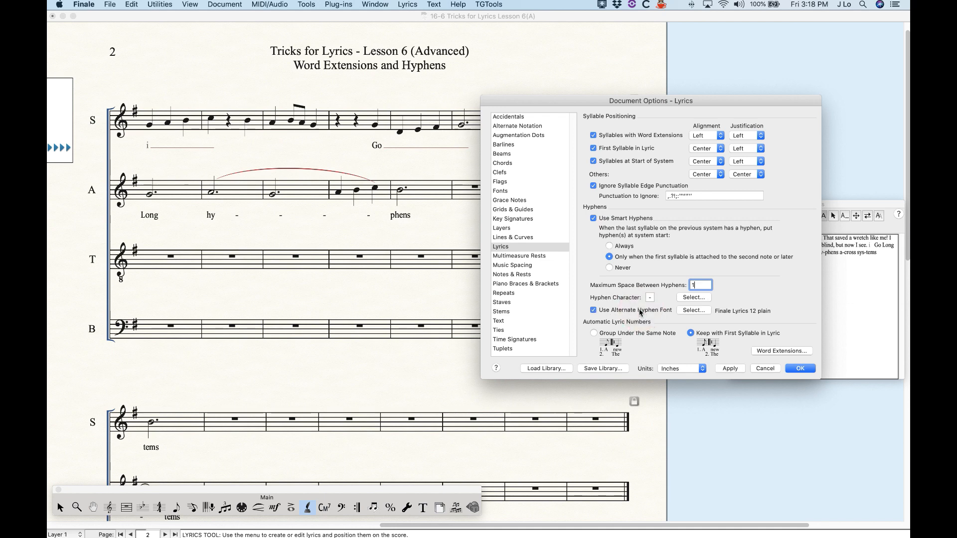
click(695, 310)
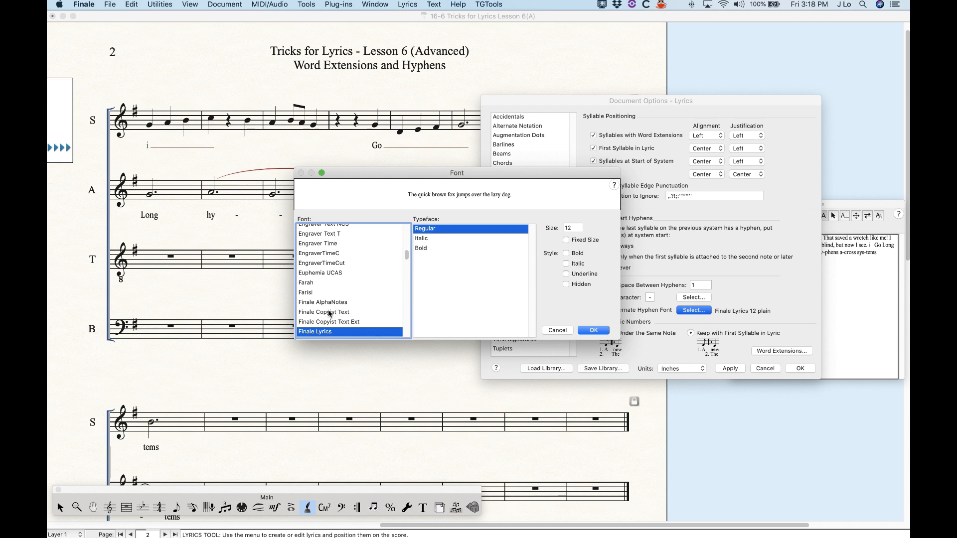
scroll(329, 313, down, 1)
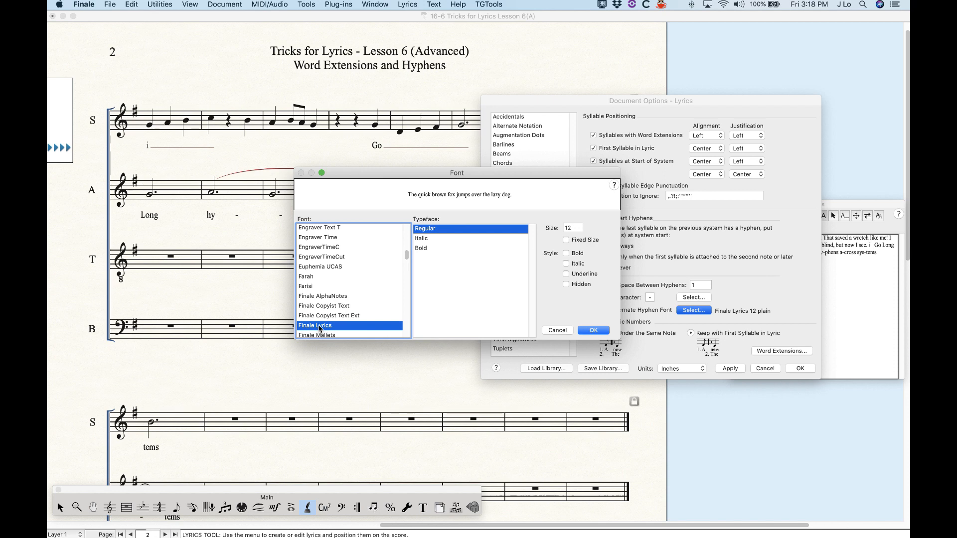
drag(573, 228, 543, 229)
text(16)
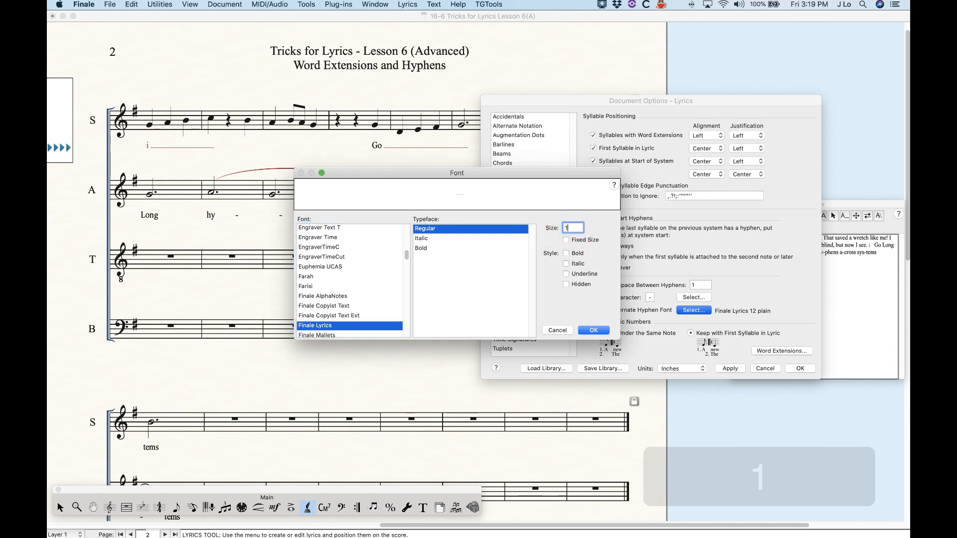
click(595, 331)
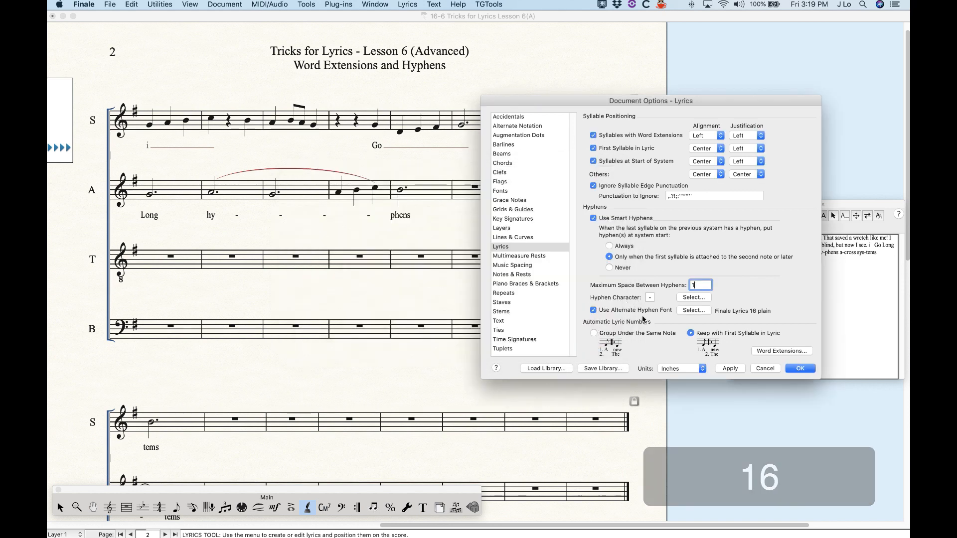
click(729, 369)
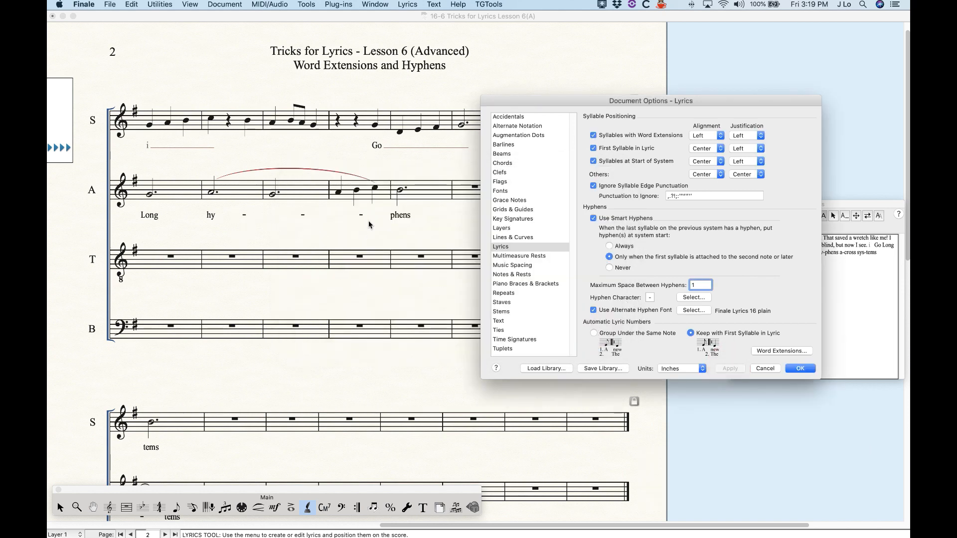
Set the alternate hyphen font size to 12 and apply it to the lyric hyphens.
click(699, 311)
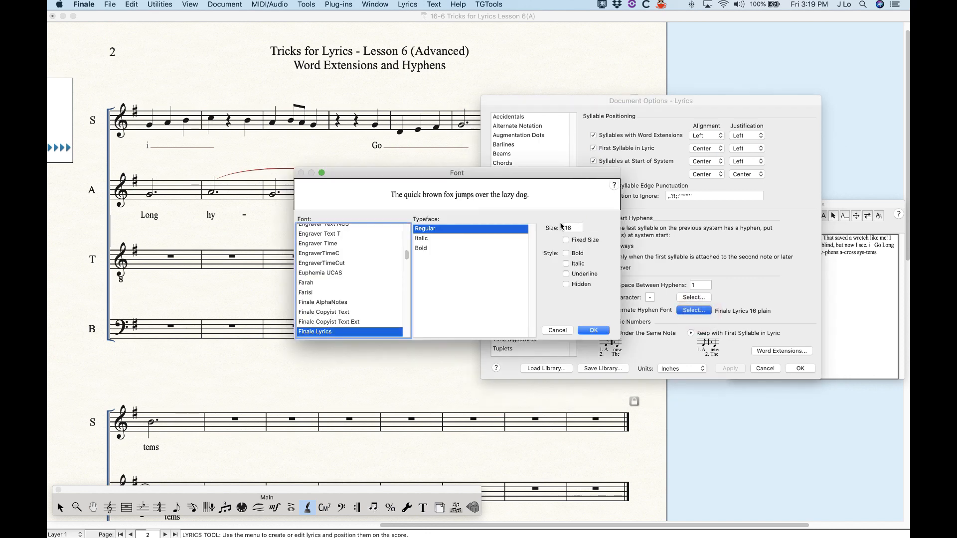
double_click(578, 230)
text(12)
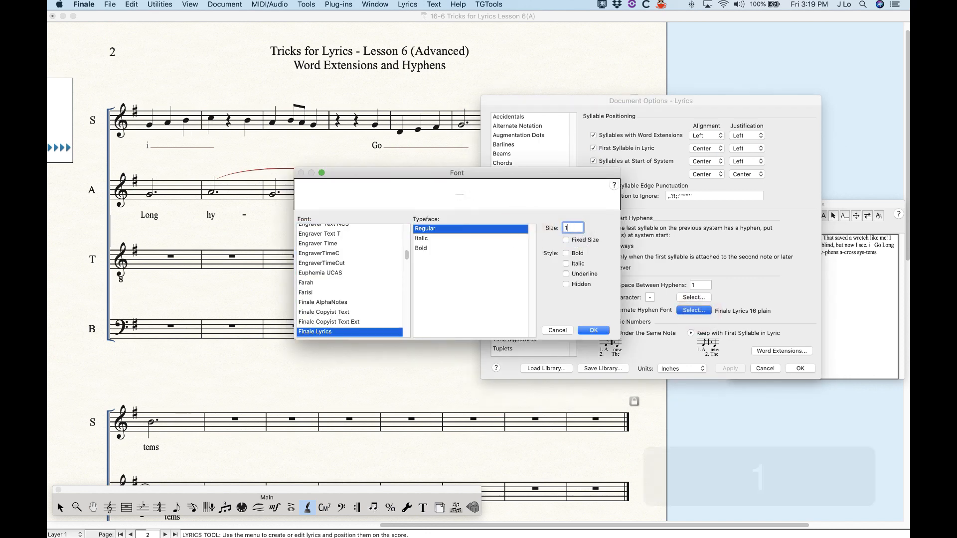
click(586, 330)
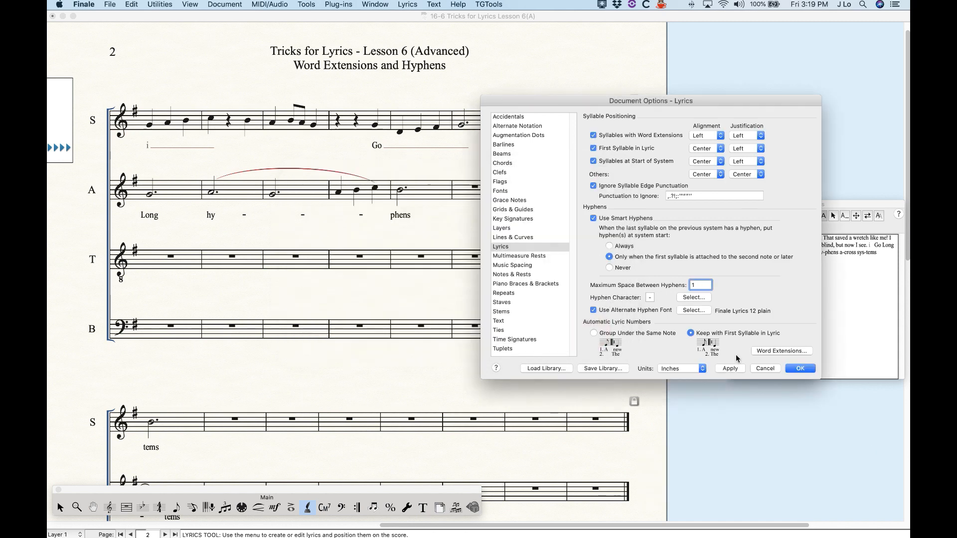
click(730, 370)
Disable the alternate hyphen font, apply the change and close the document options.
click(644, 311)
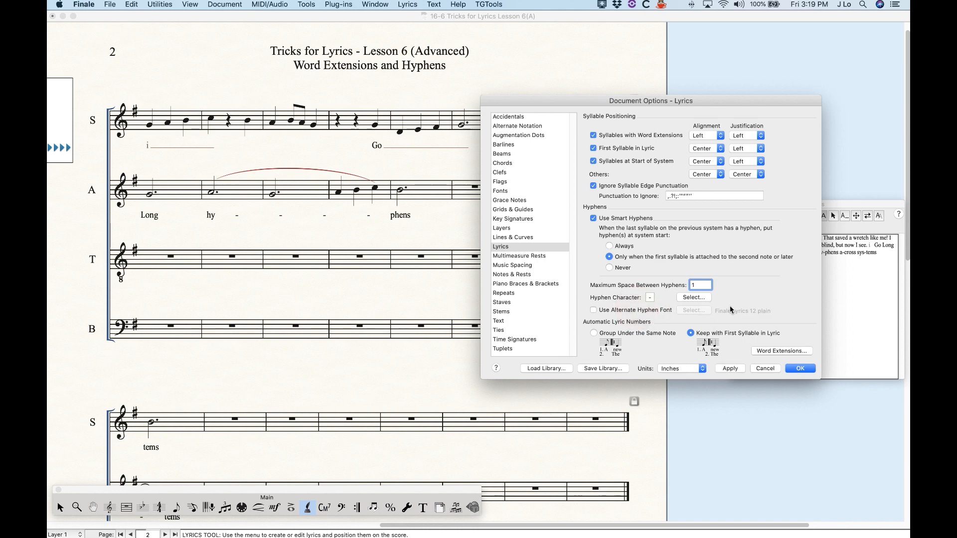
click(730, 369)
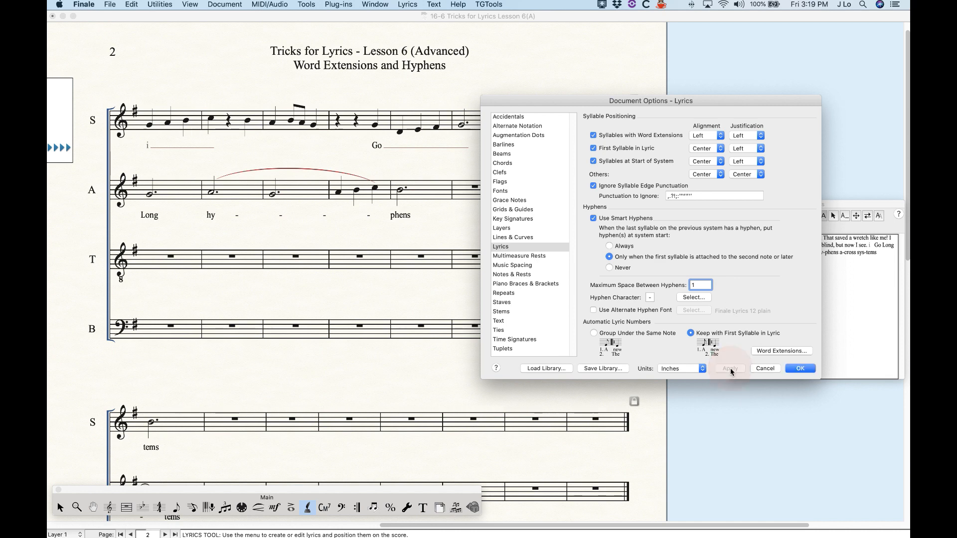
click(765, 368)
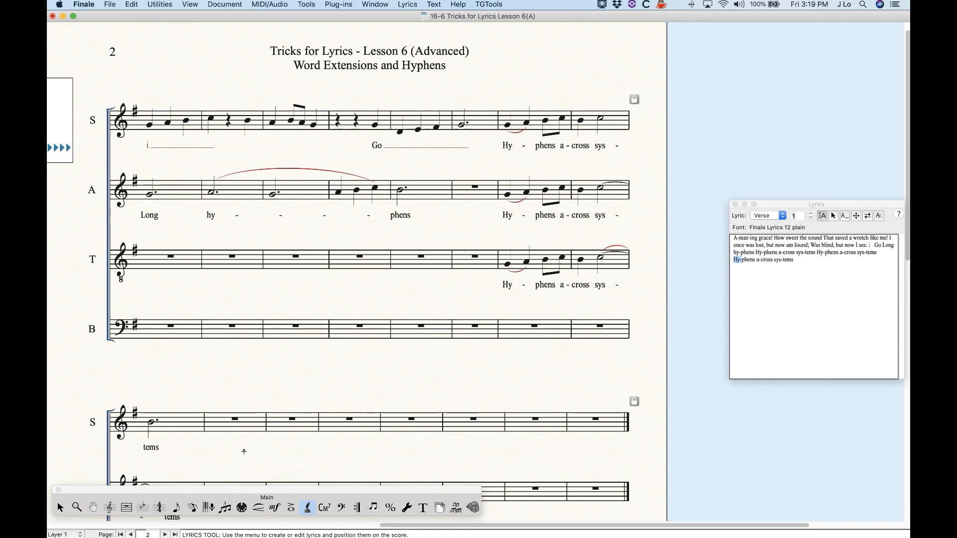
Bring both pages of the score into view and switch from the Lyrics tool to the Selection tool.
key(super+minus)
key(super+minus)
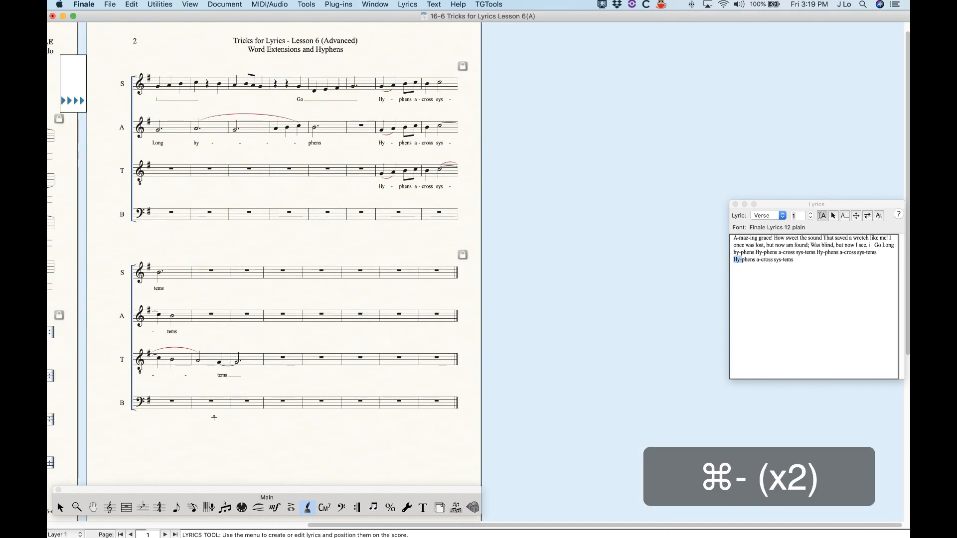
scroll(213, 417, left, 10)
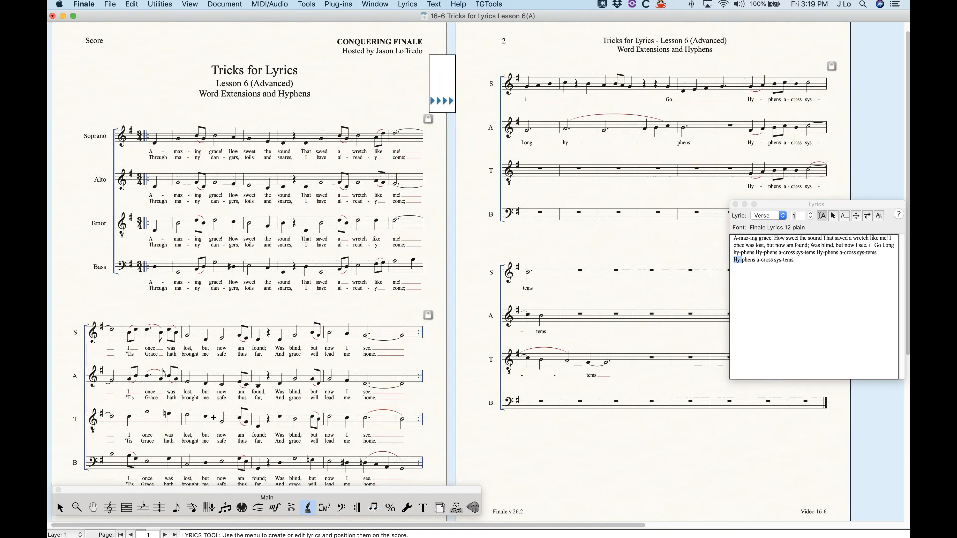
click(59, 507)
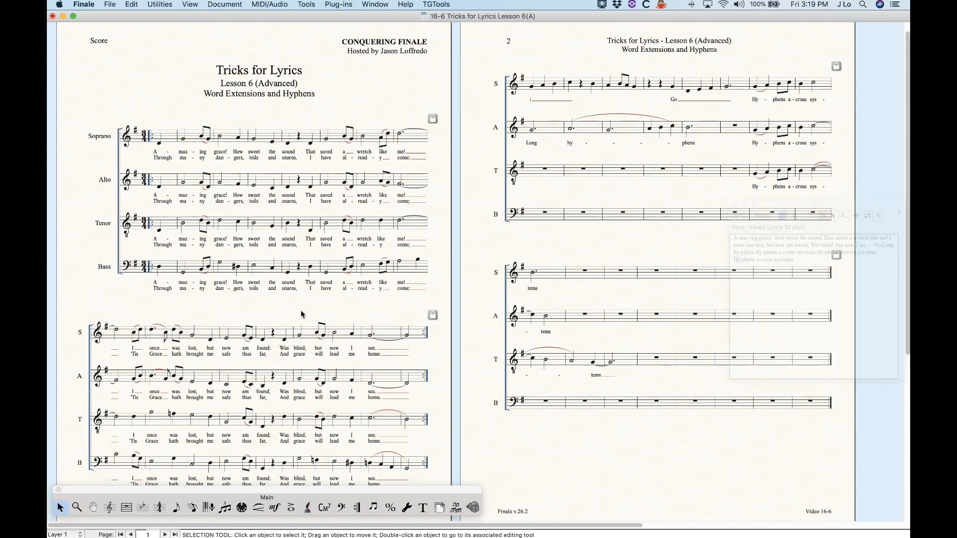
scroll(157, 249, up, 1)
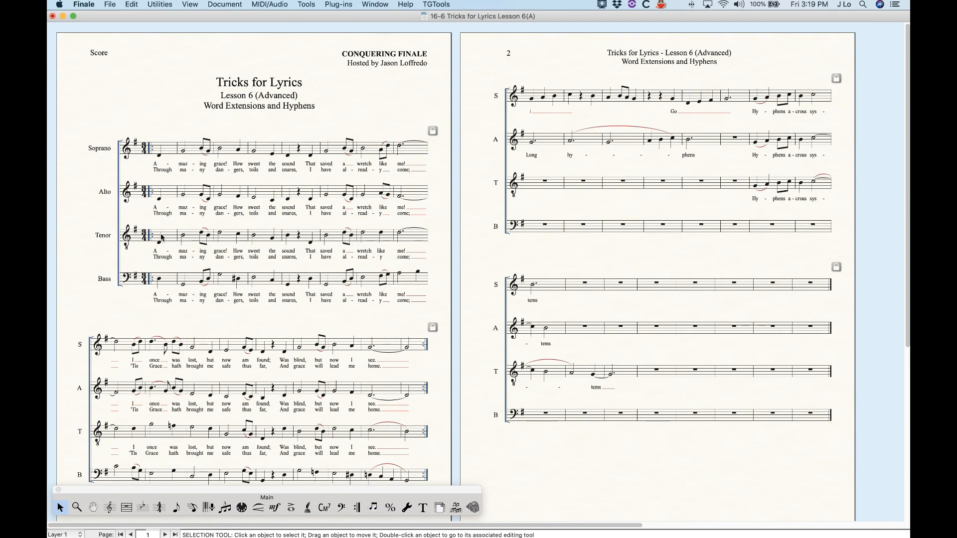